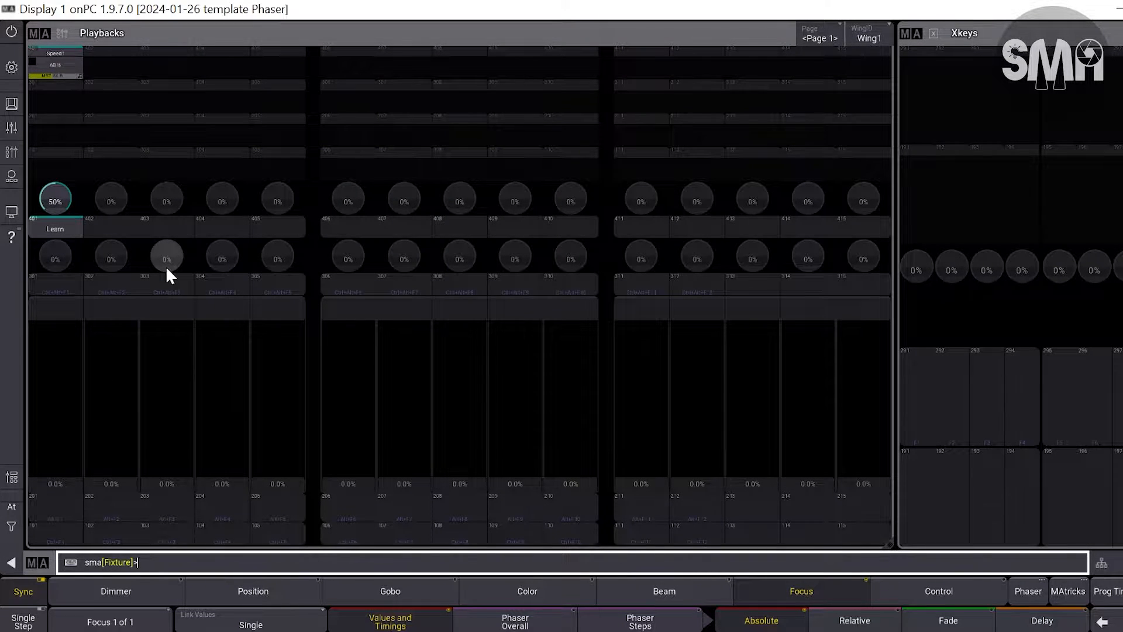
Step: Assign the Speed2 master to executor 402 on page 1
key(a)
click(111, 227)
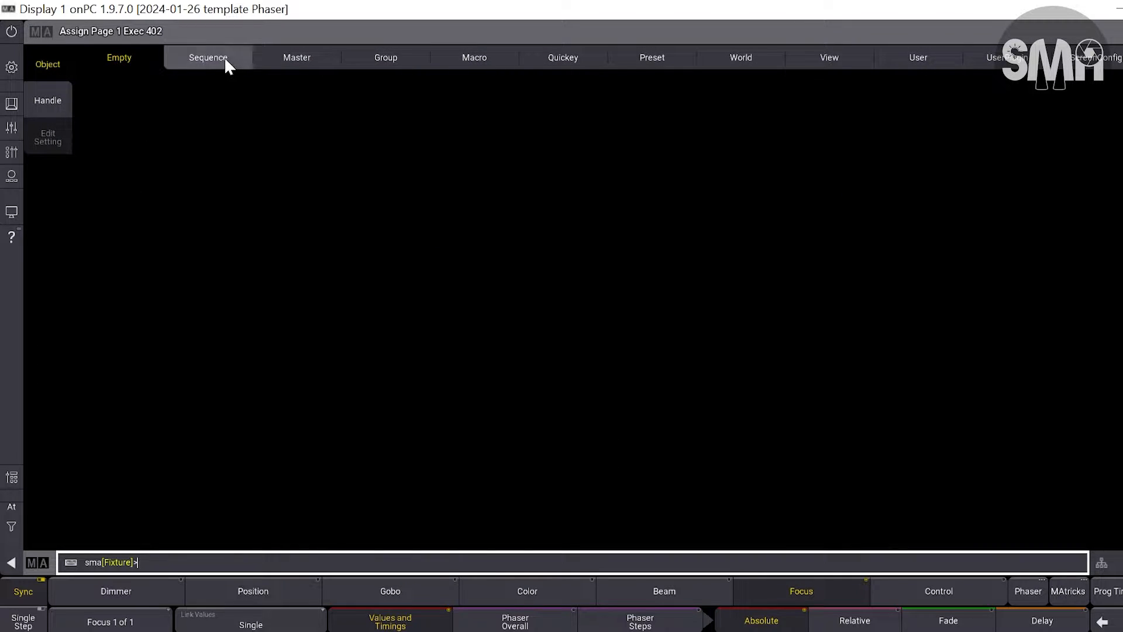
click(286, 59)
click(205, 171)
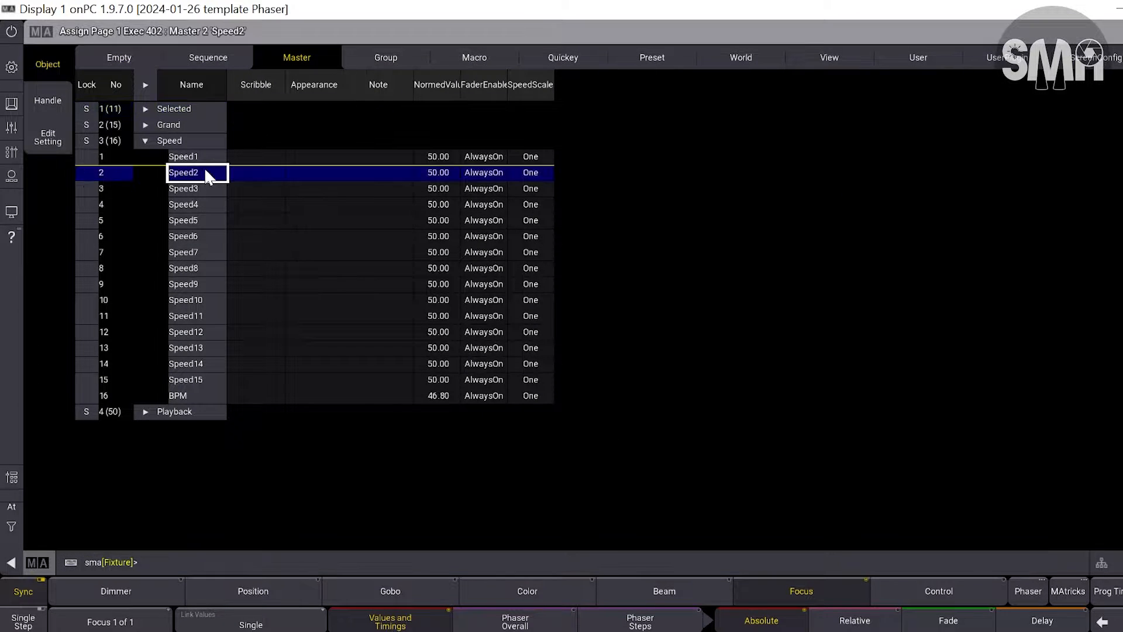
click(1114, 32)
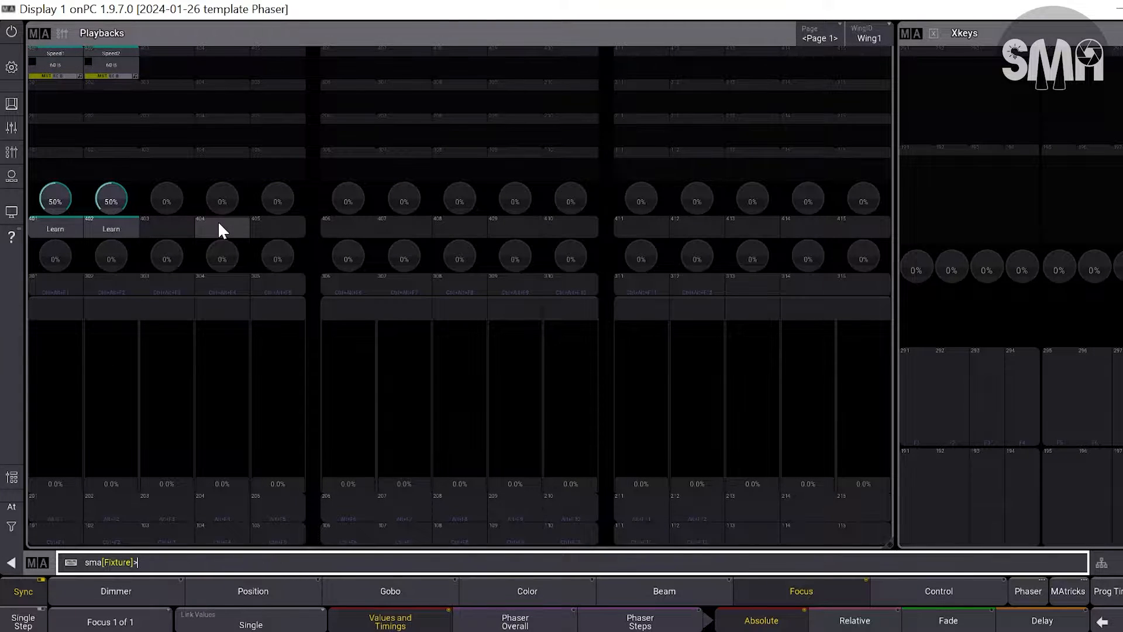
Step: Assign the Speed4 master to executor 404 on page 1
click(220, 227)
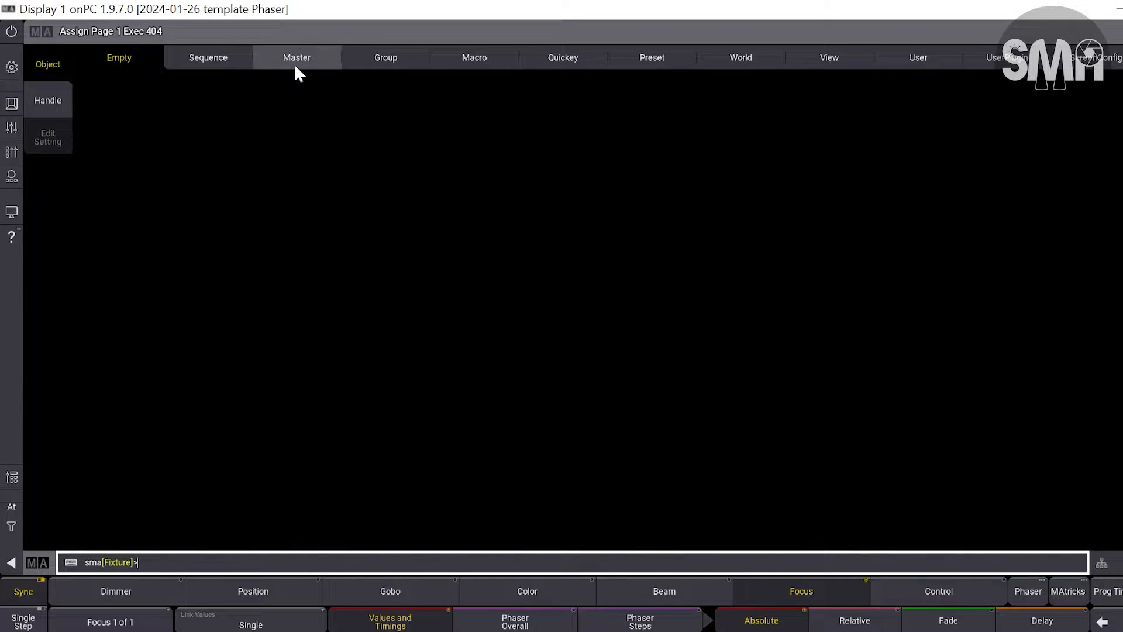
click(297, 57)
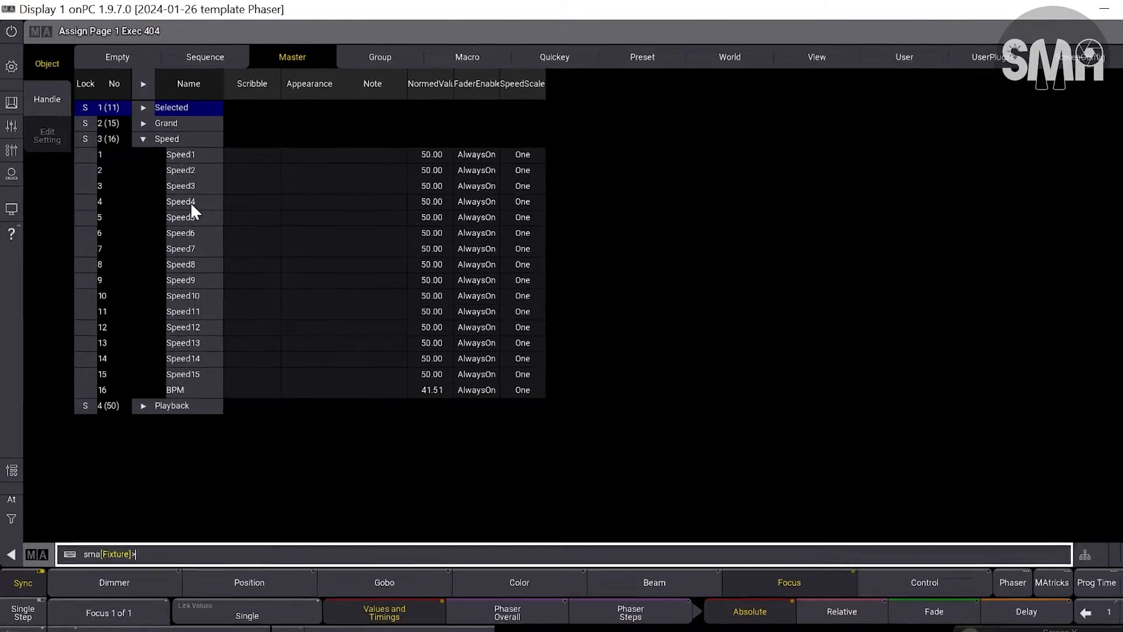
click(175, 189)
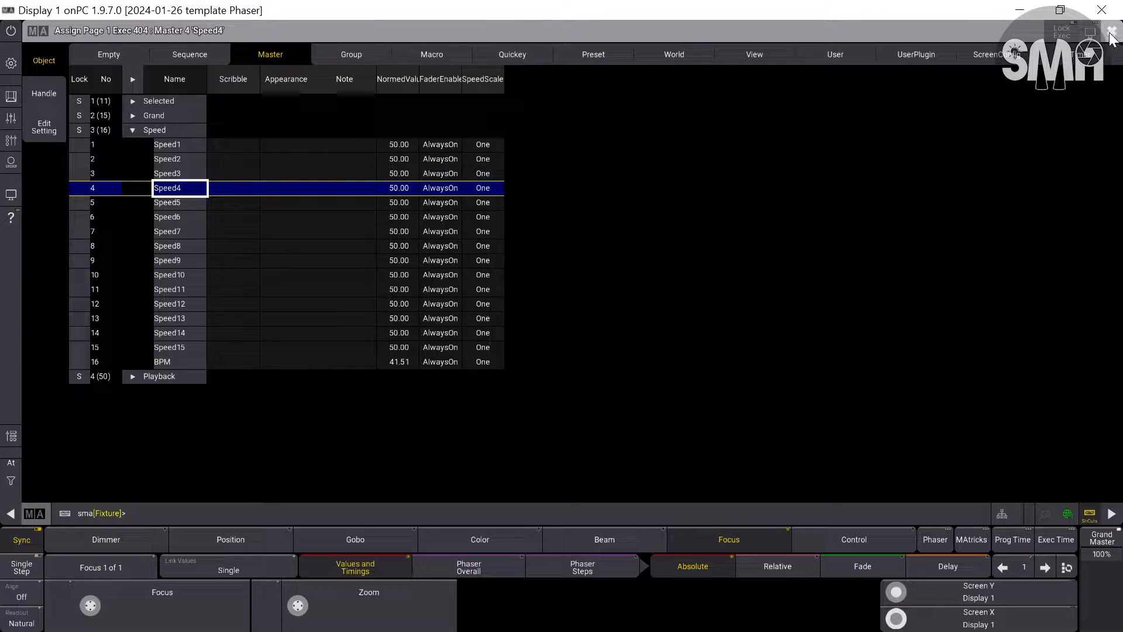
click(1112, 31)
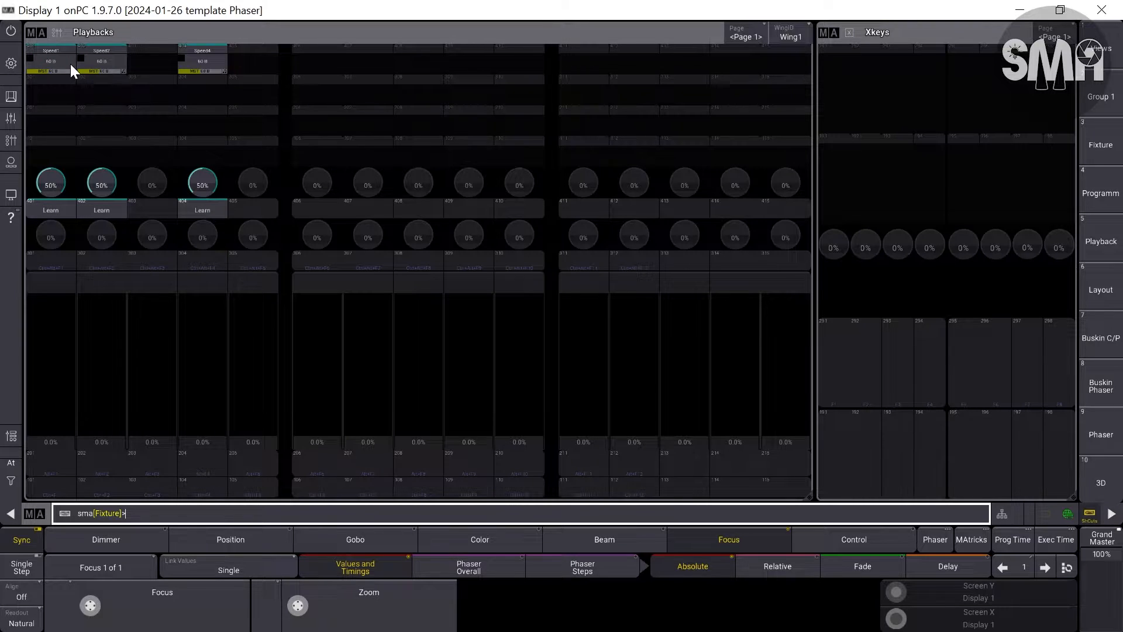
Step: Label the speed master on executor 401 as "Speed1 Intensity"
click(11, 97)
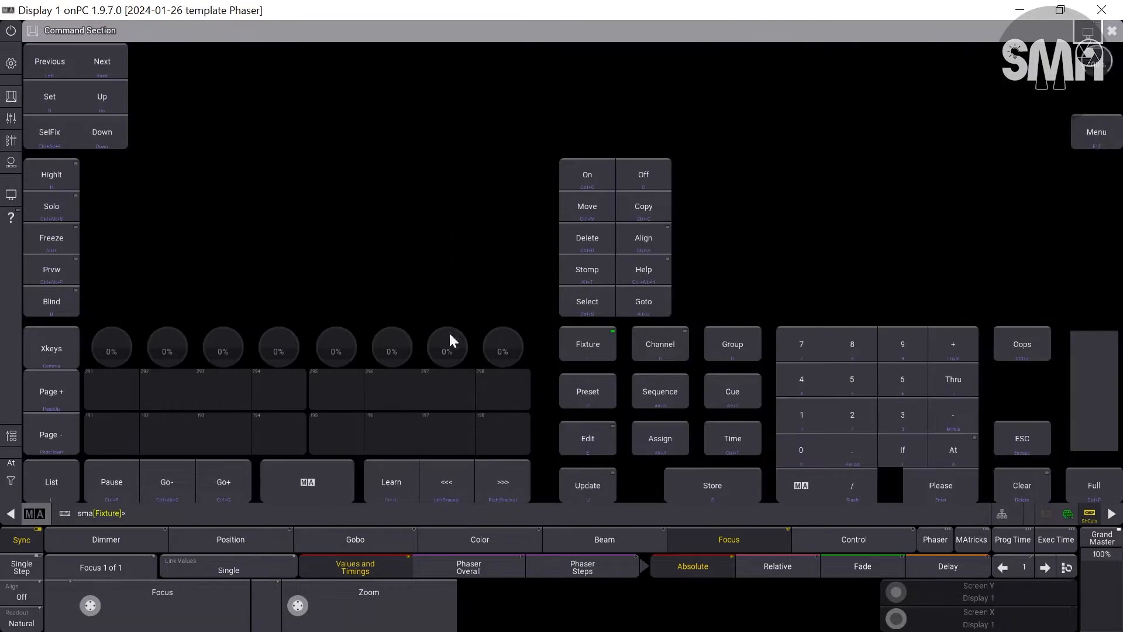
double_click(670, 450)
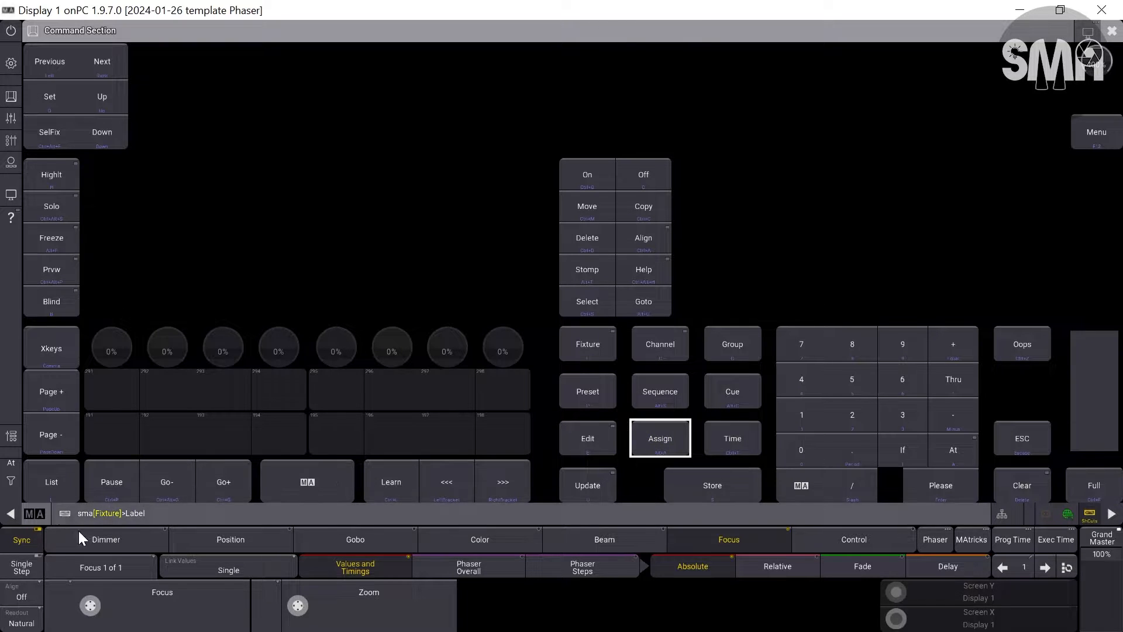
click(1110, 36)
click(63, 209)
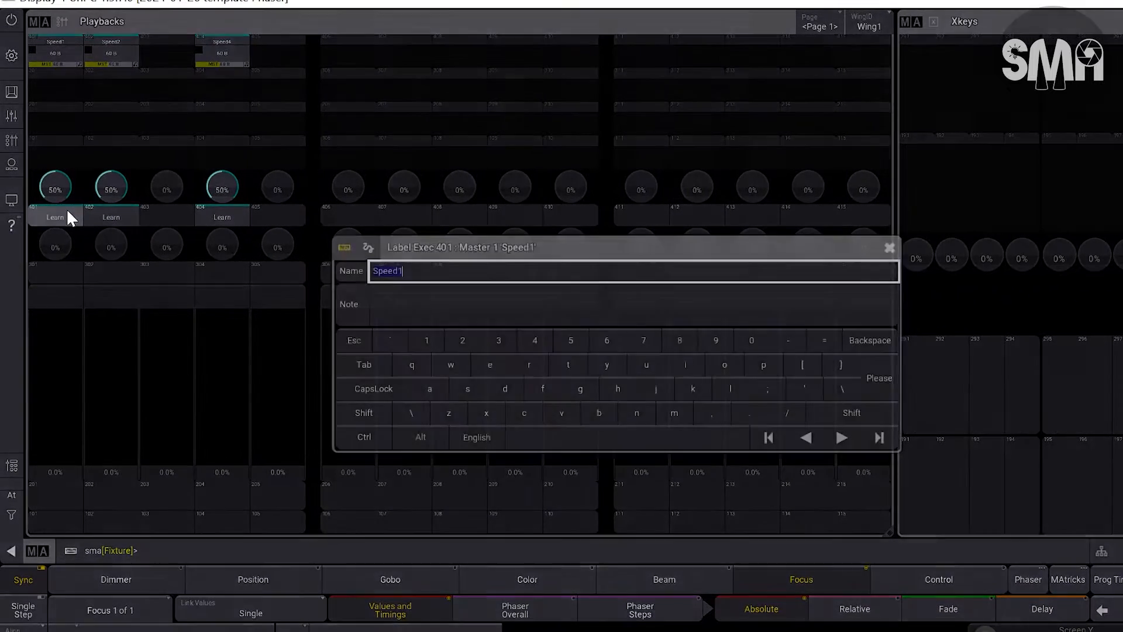
key(Right)
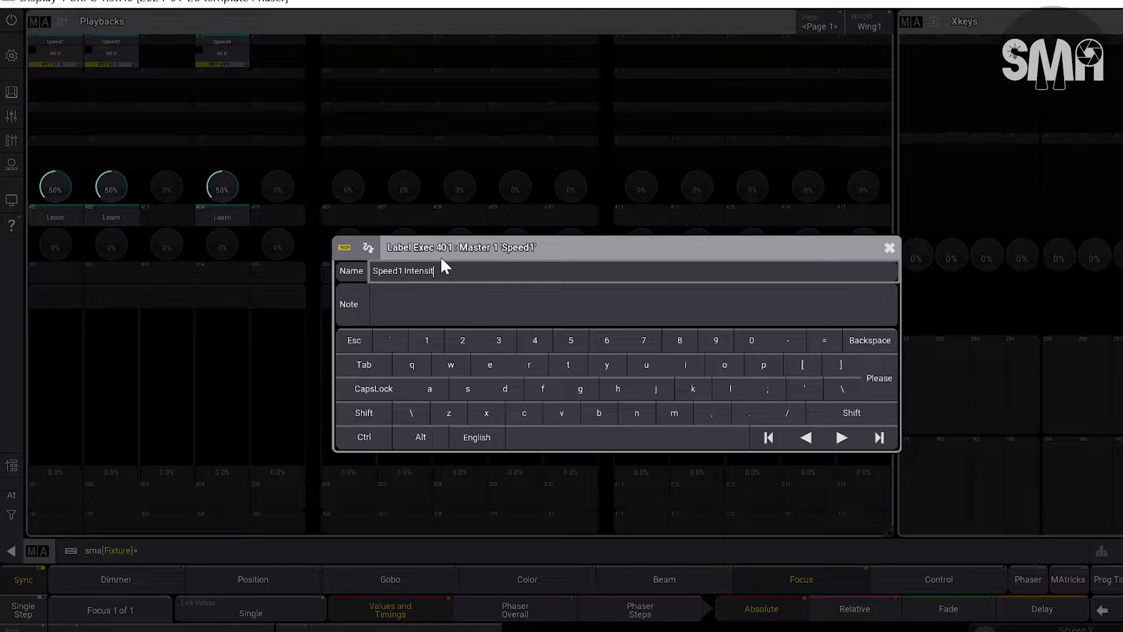
key(Return)
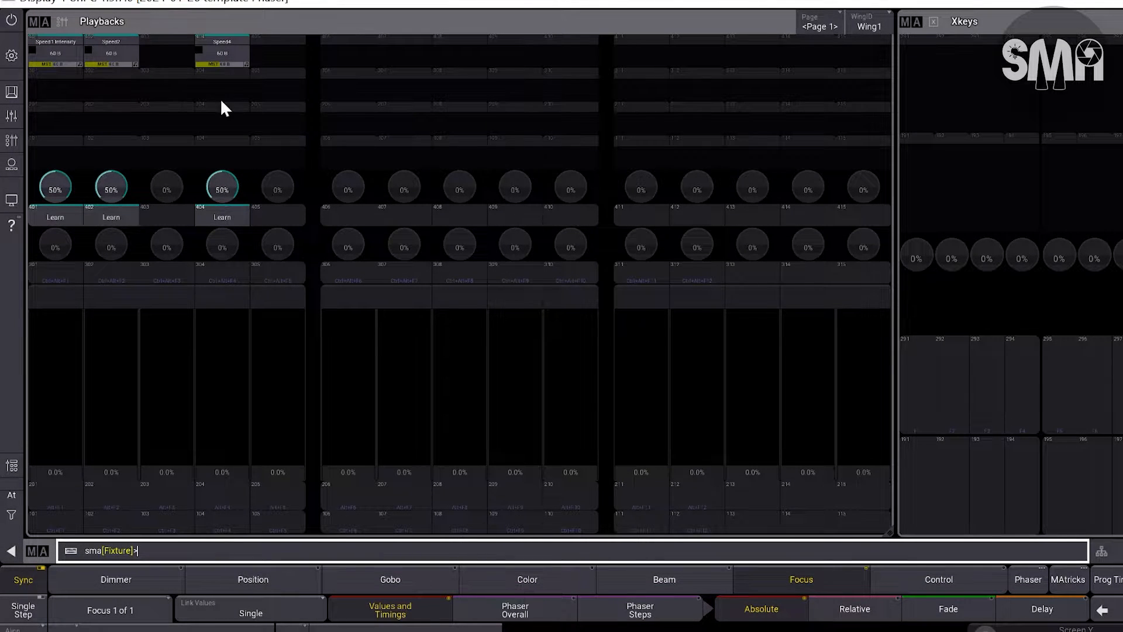
Step: Label the speed master on executor 402 as "Speed2 Position"
key(l)
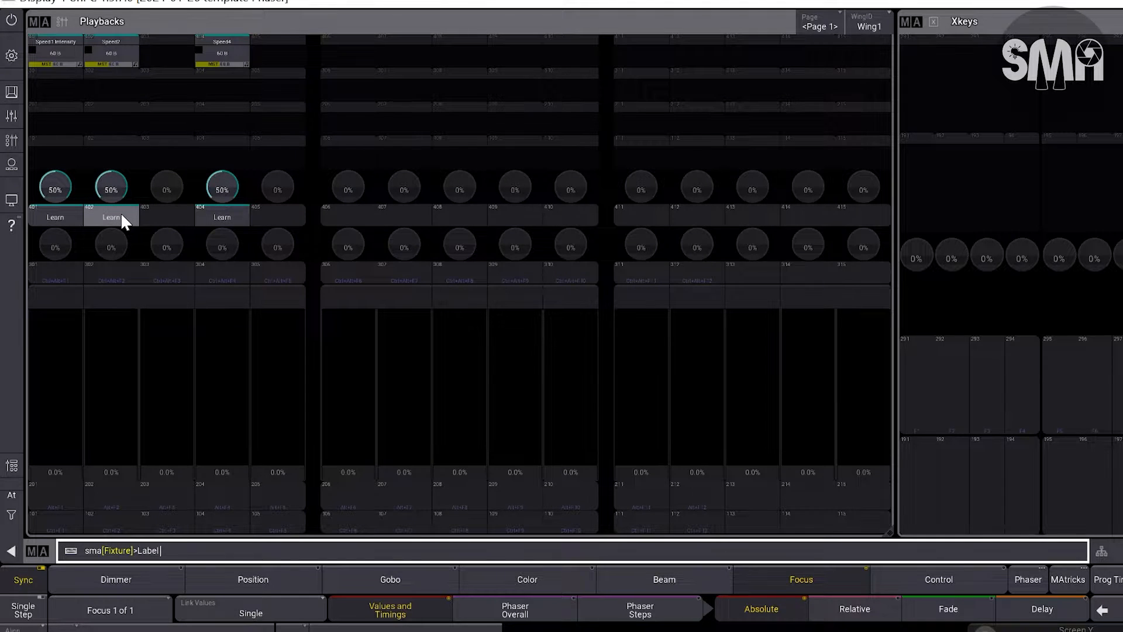
click(120, 212)
key(End)
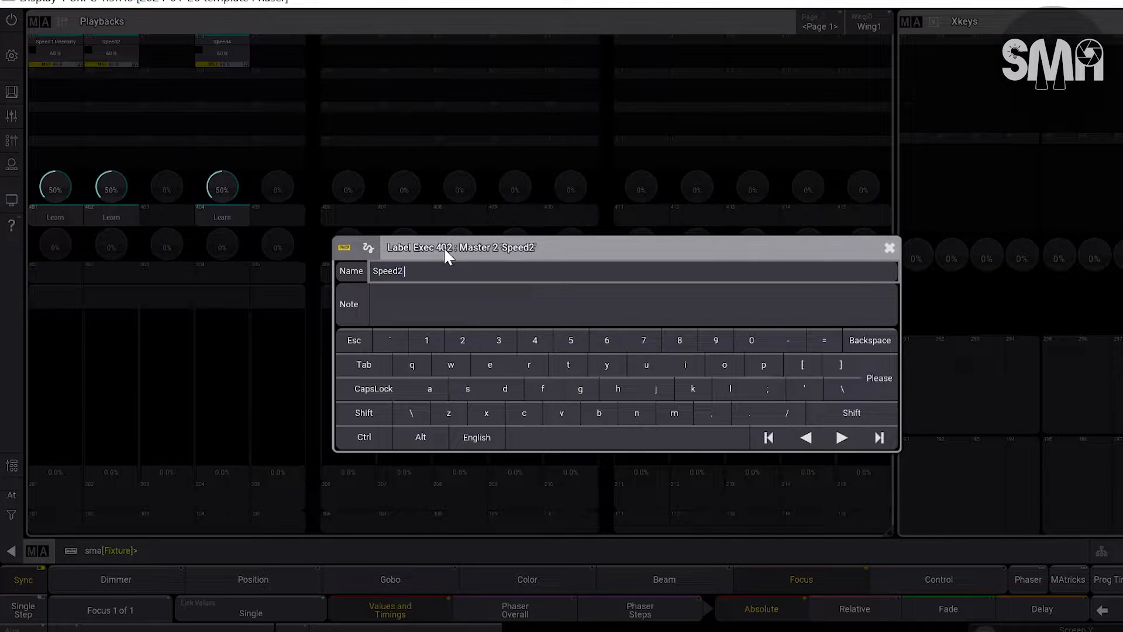
text(Position)
key(Return)
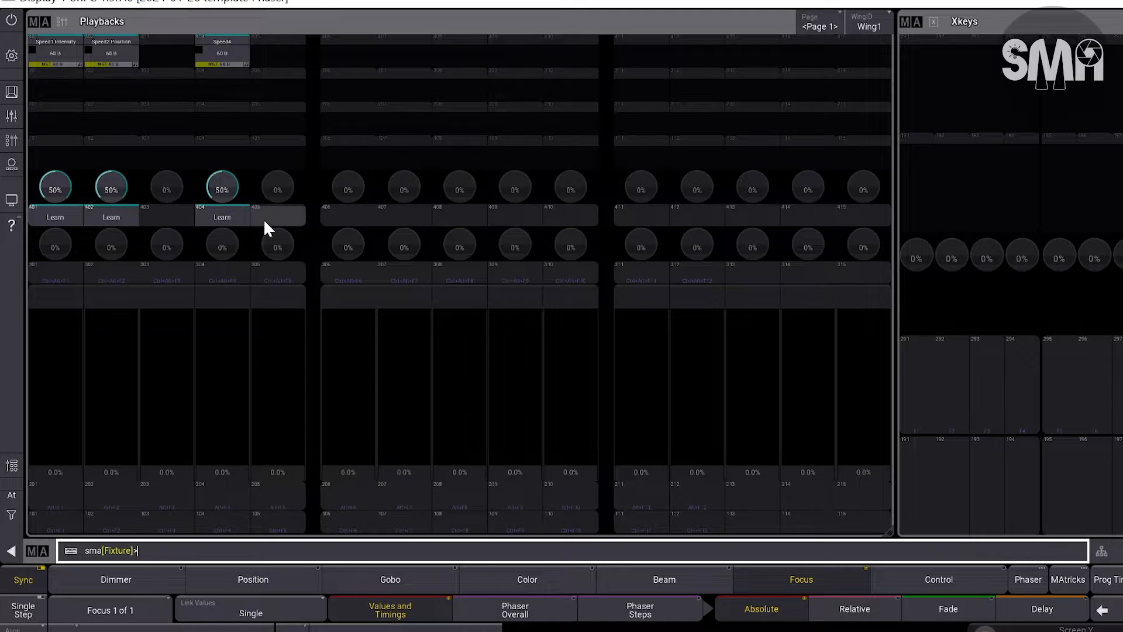
Step: Label the speed master on executor 404 as "Speed4 Color"
key(l)
click(232, 215)
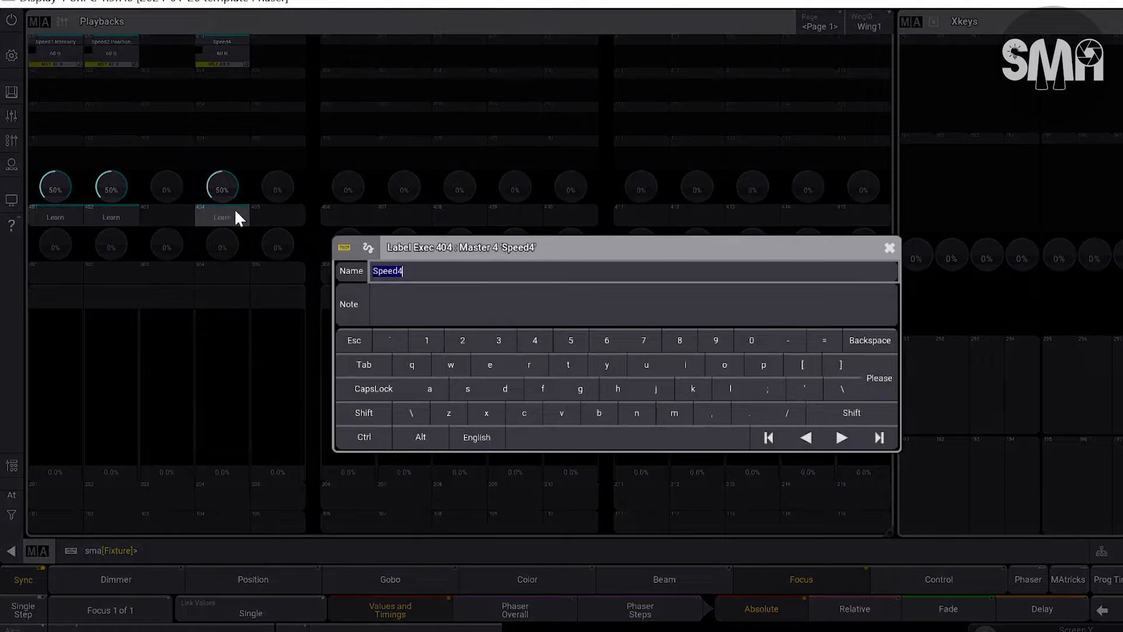
key(End)
text(Color)
key(Return)
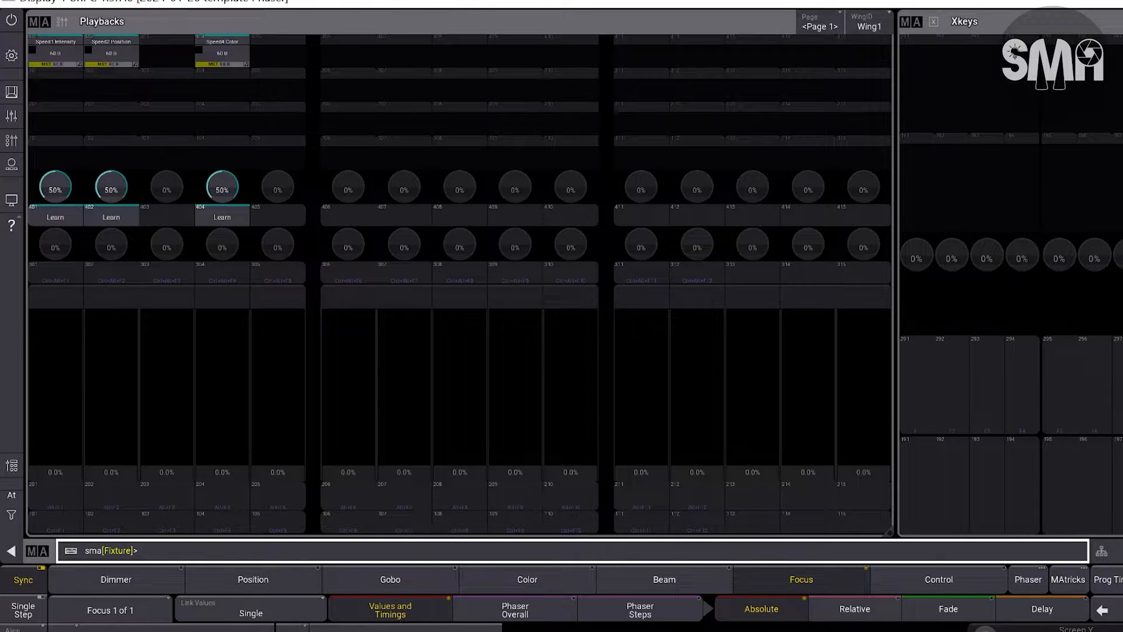
Step: Open the Phaser view, select the first fixture and set its dimmer to 100
click(1108, 434)
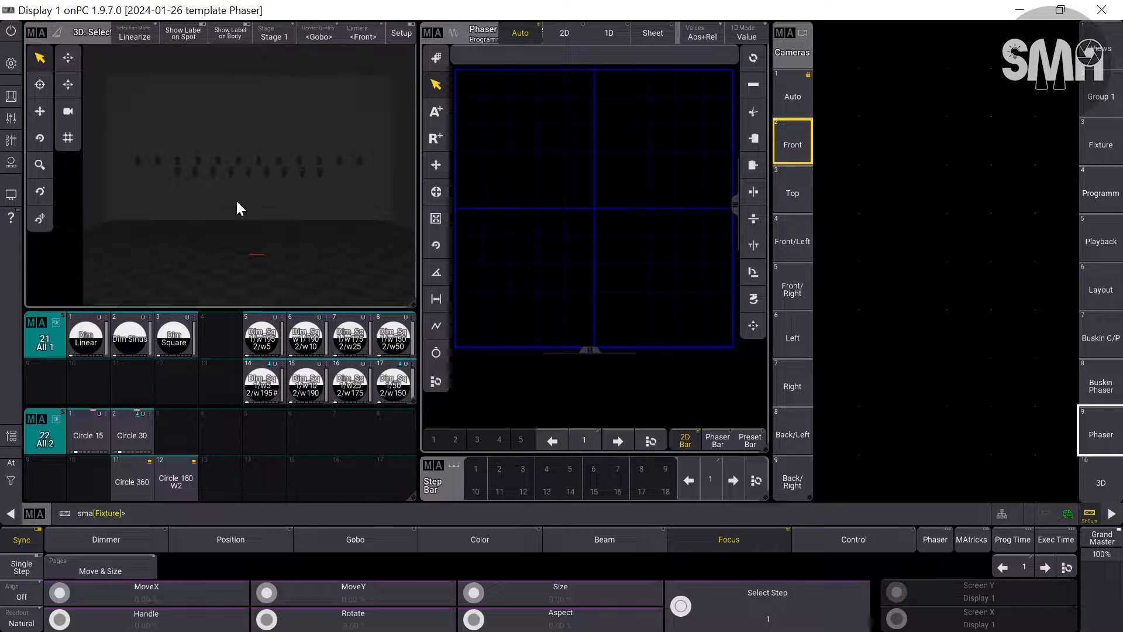
key(Page_Down)
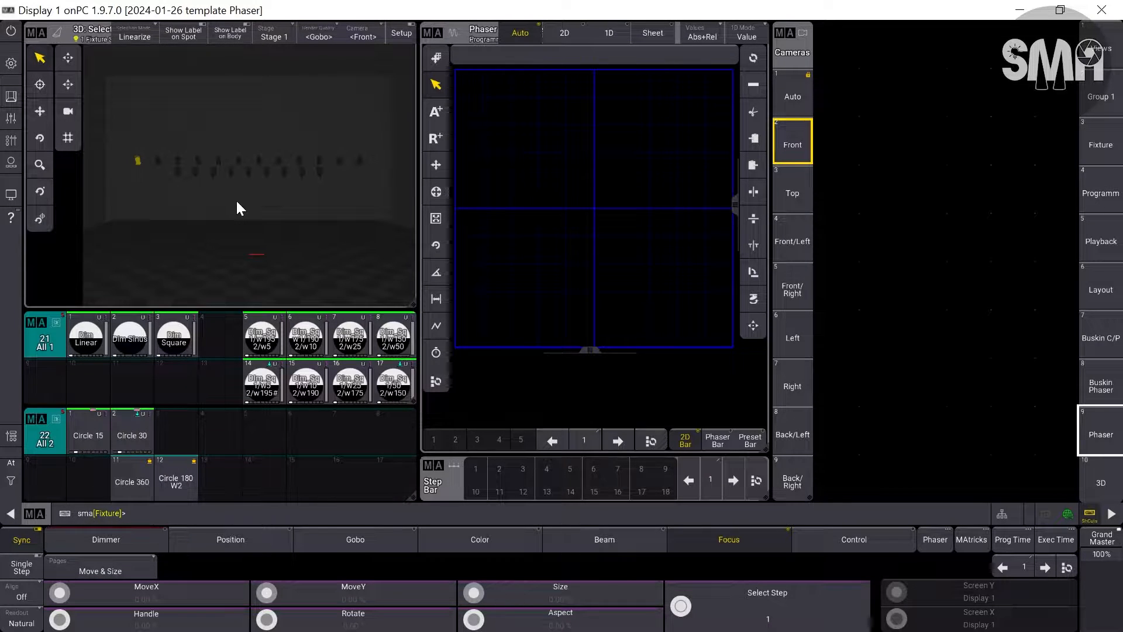
text(At 100)
key(Return)
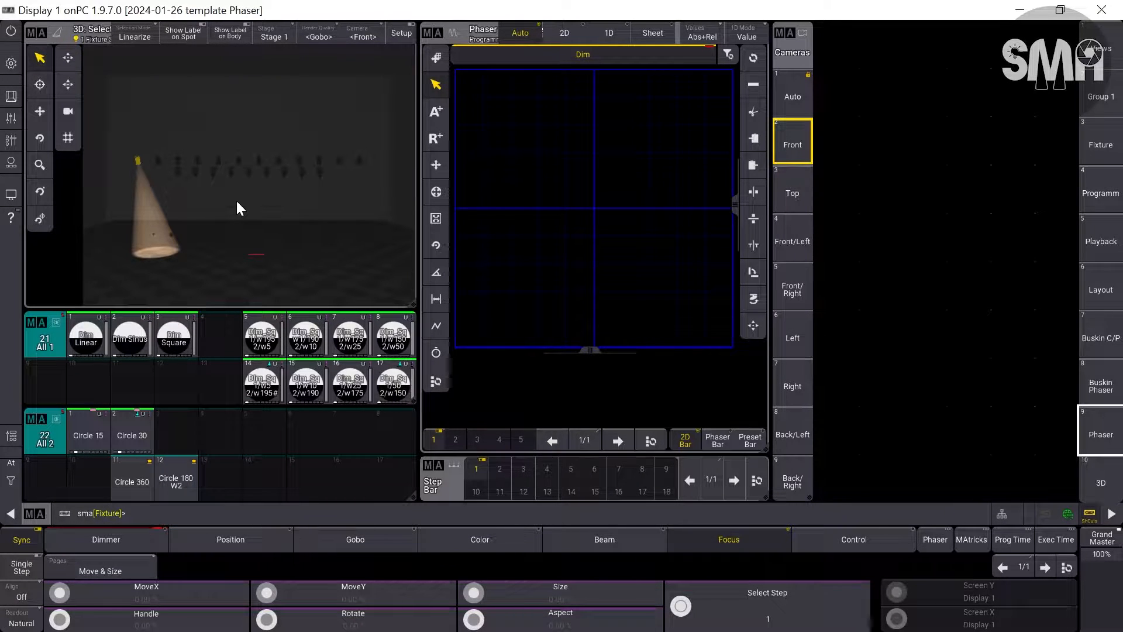
Step: Add a second phaser step for the selected fixture with the dimmer at 0
click(735, 478)
key(a)
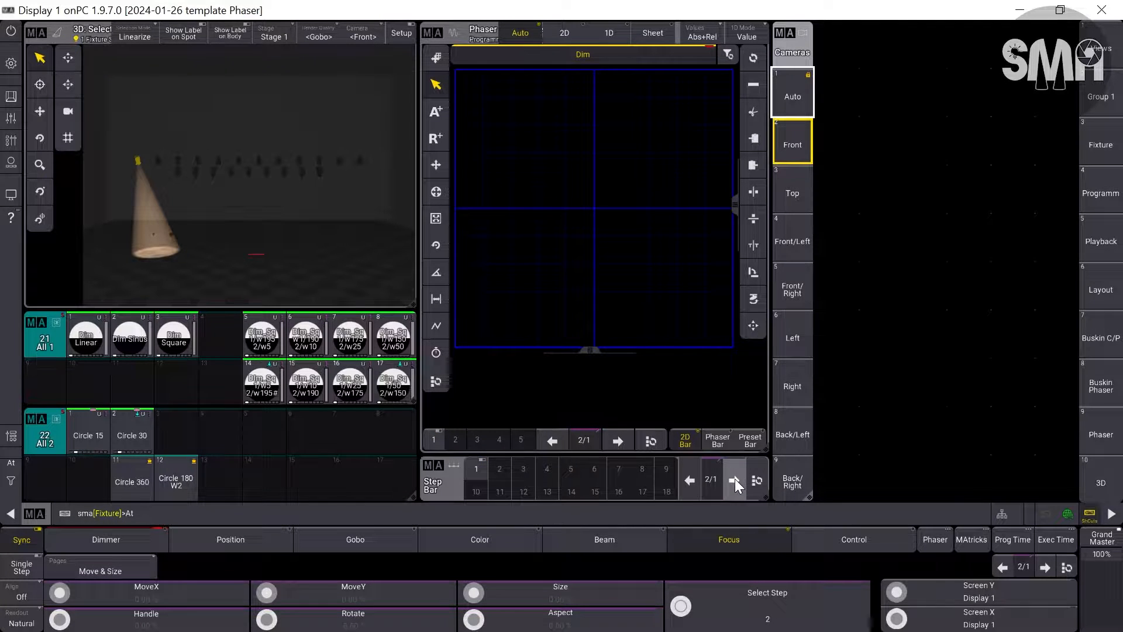
click(734, 479)
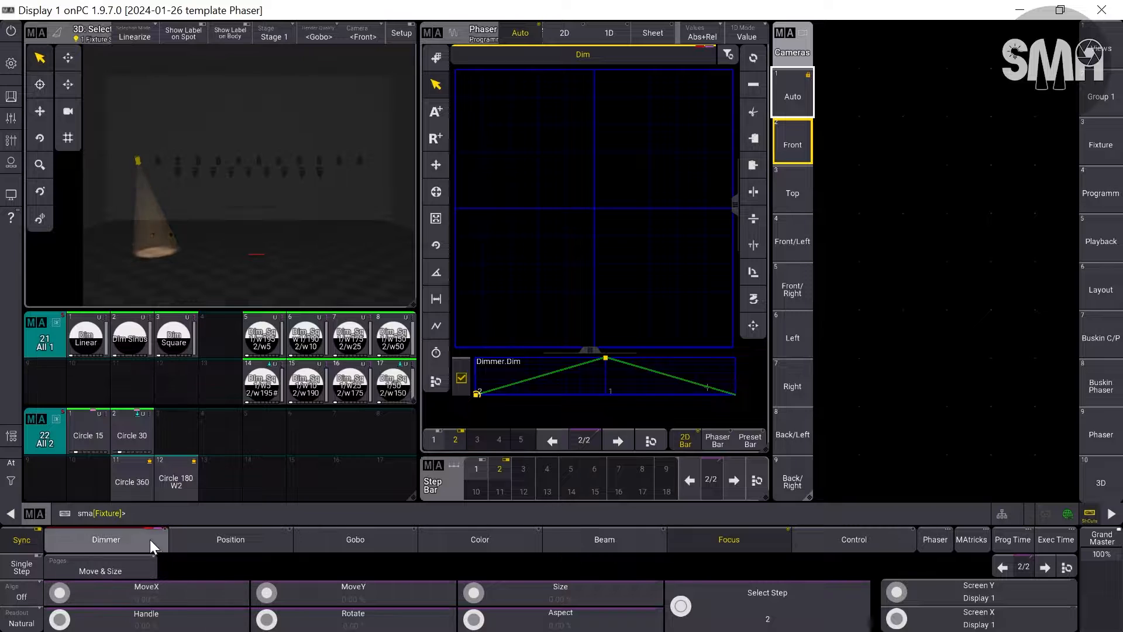
Step: Set the dimmer phaser's speed master to SPEED1 INTENSITY and show the phaser editor as a sheet
click(107, 539)
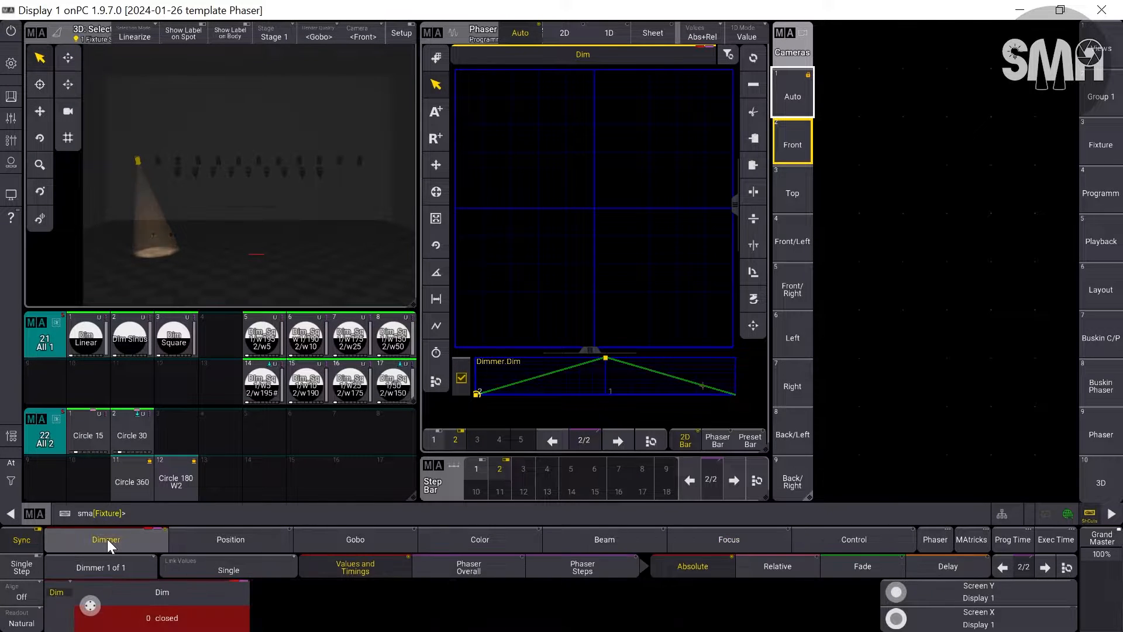
click(478, 566)
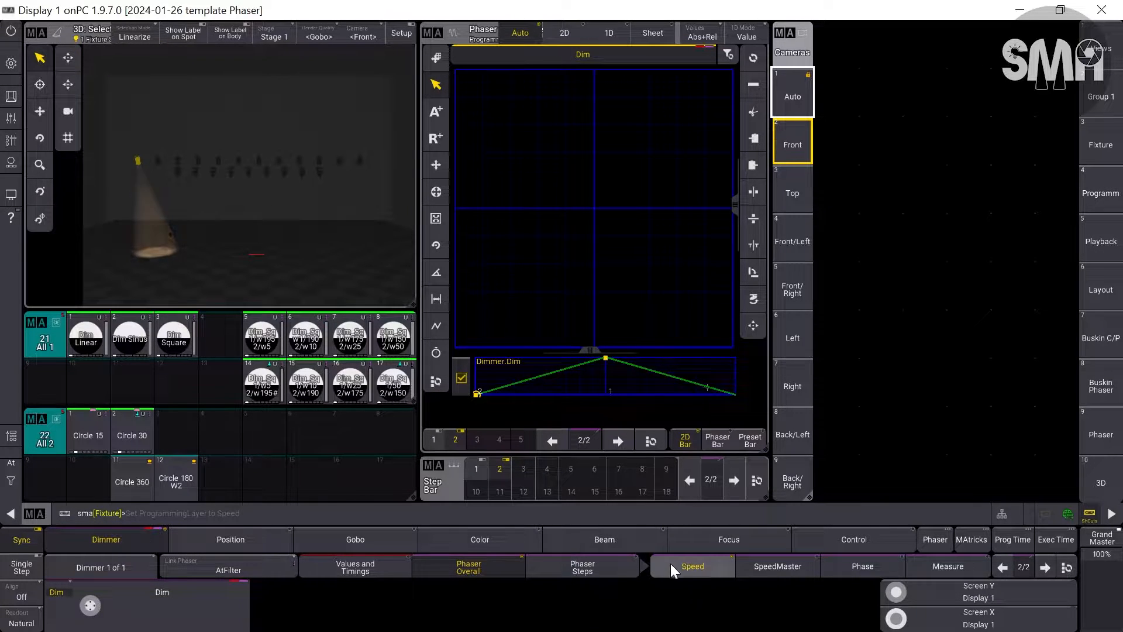
click(781, 569)
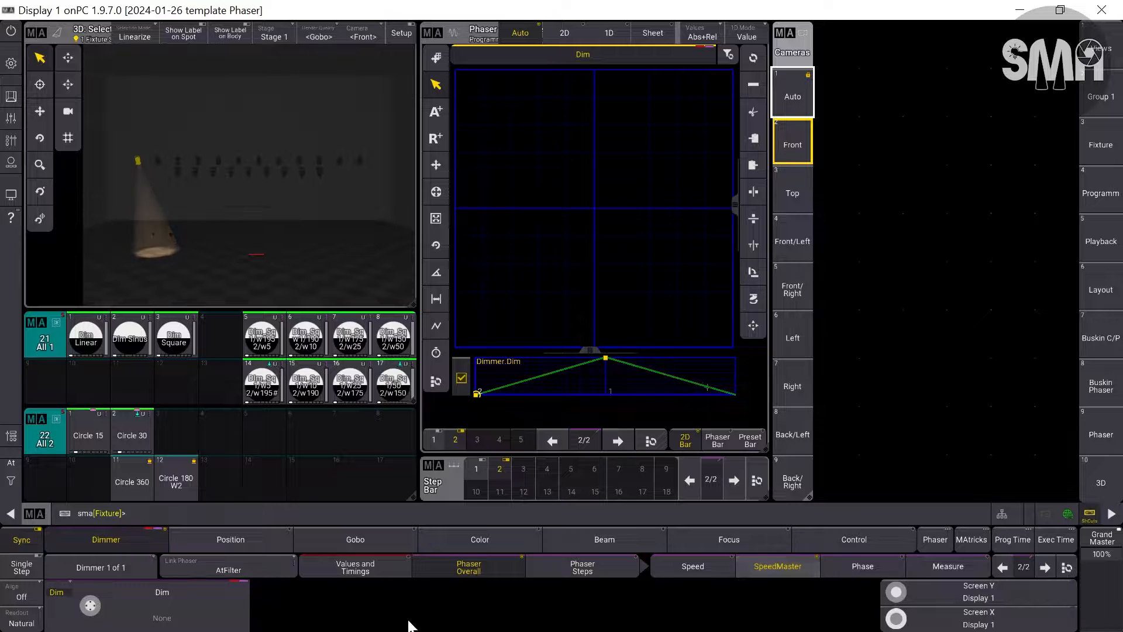
click(169, 622)
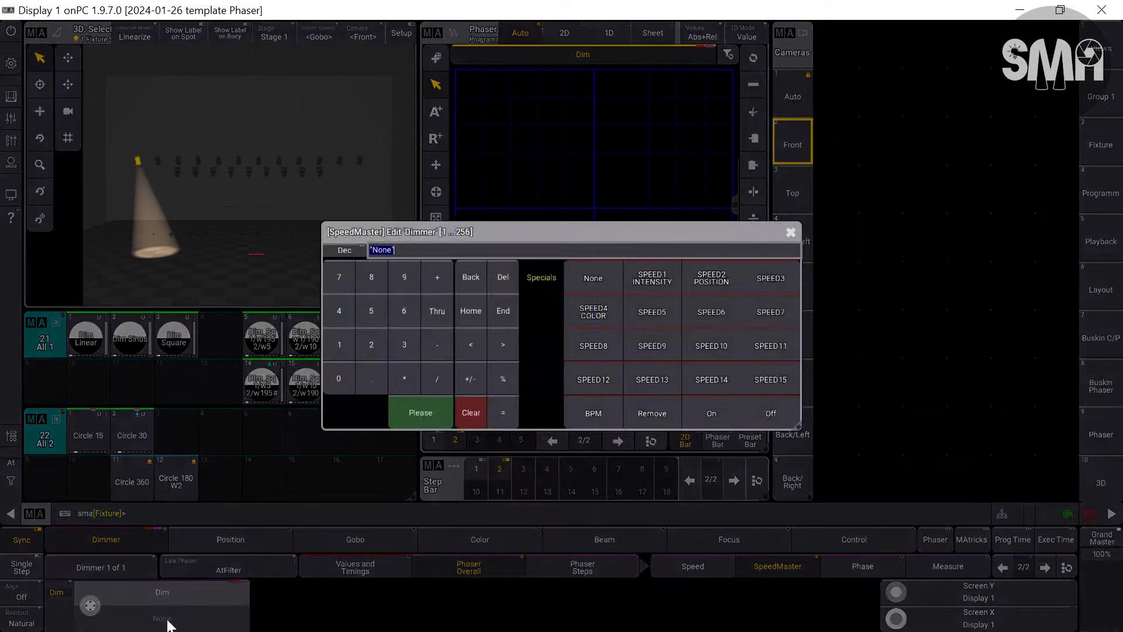
click(645, 270)
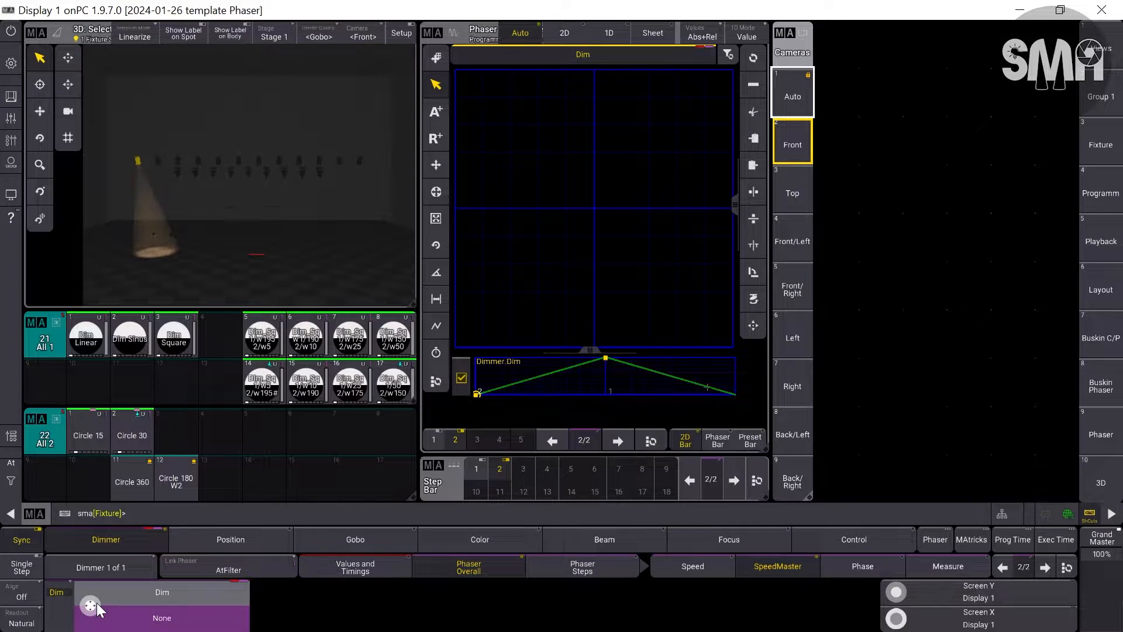
scroll(84, 606, up, 3)
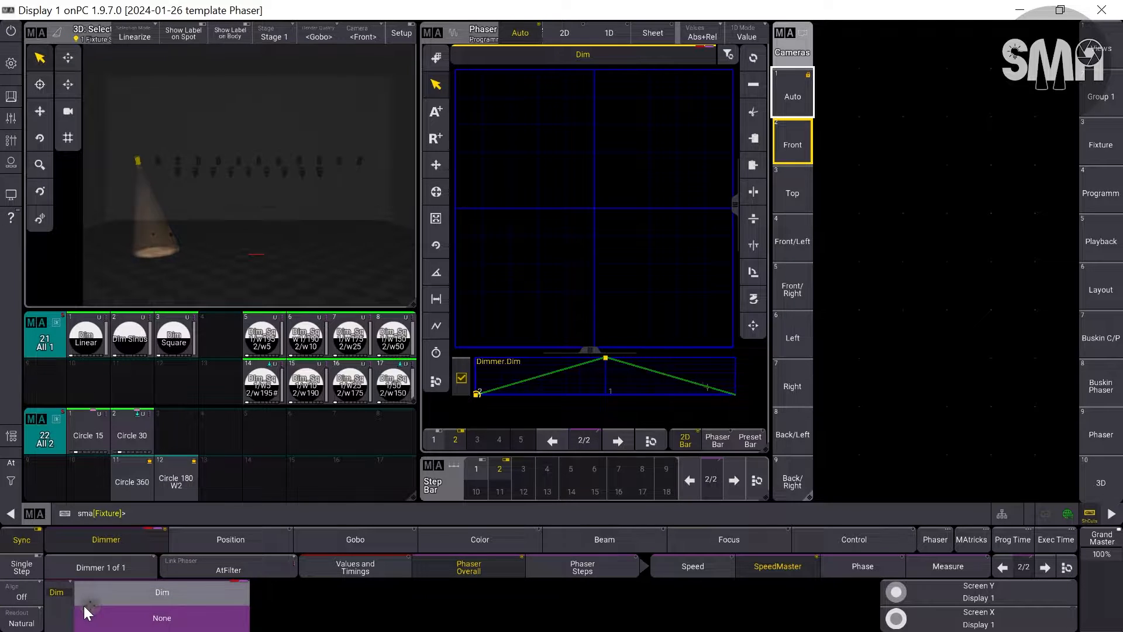
scroll(90, 608, down, 3)
scroll(89, 607, up, 1)
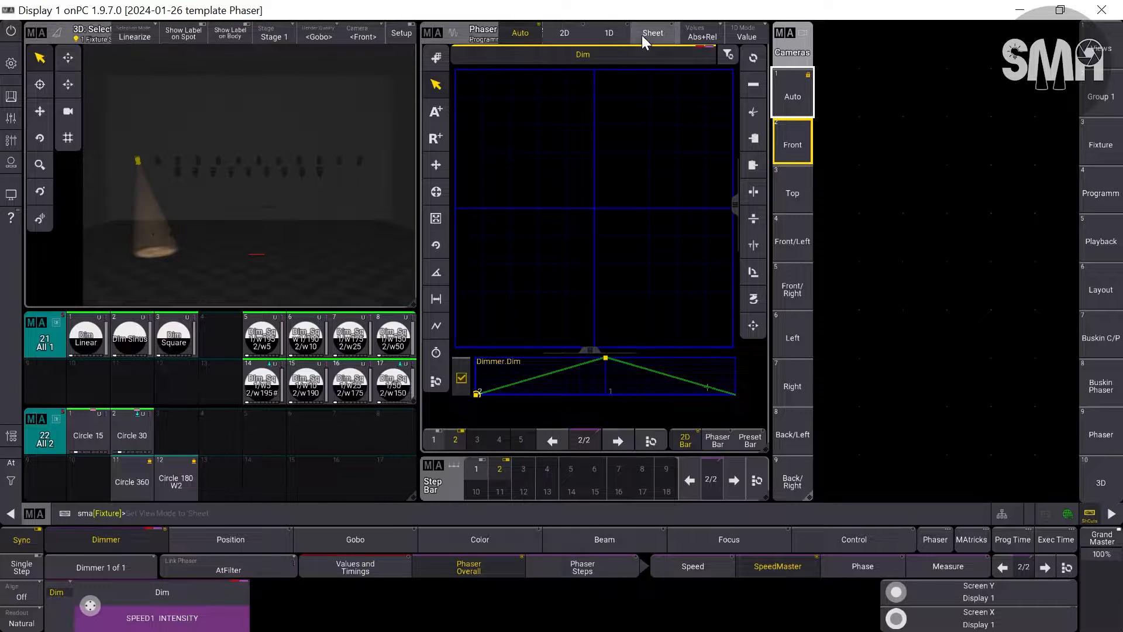
click(663, 33)
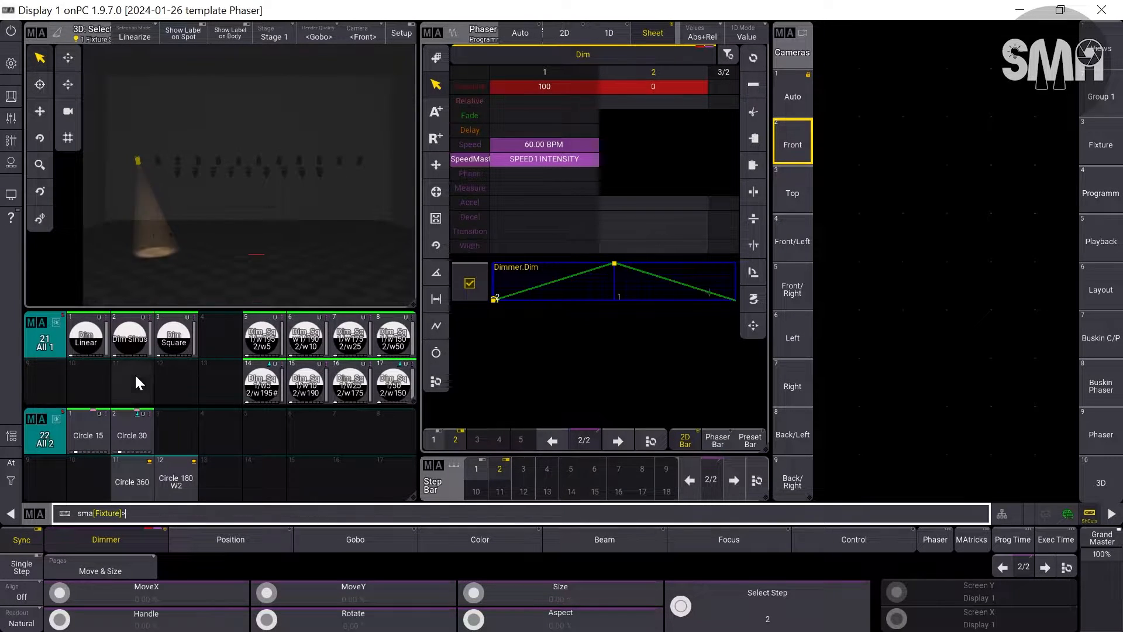
Step: Change the preset mode in the store settings and store the dimmer phaser in slot 10 of the All 1 preset pool
key(s)
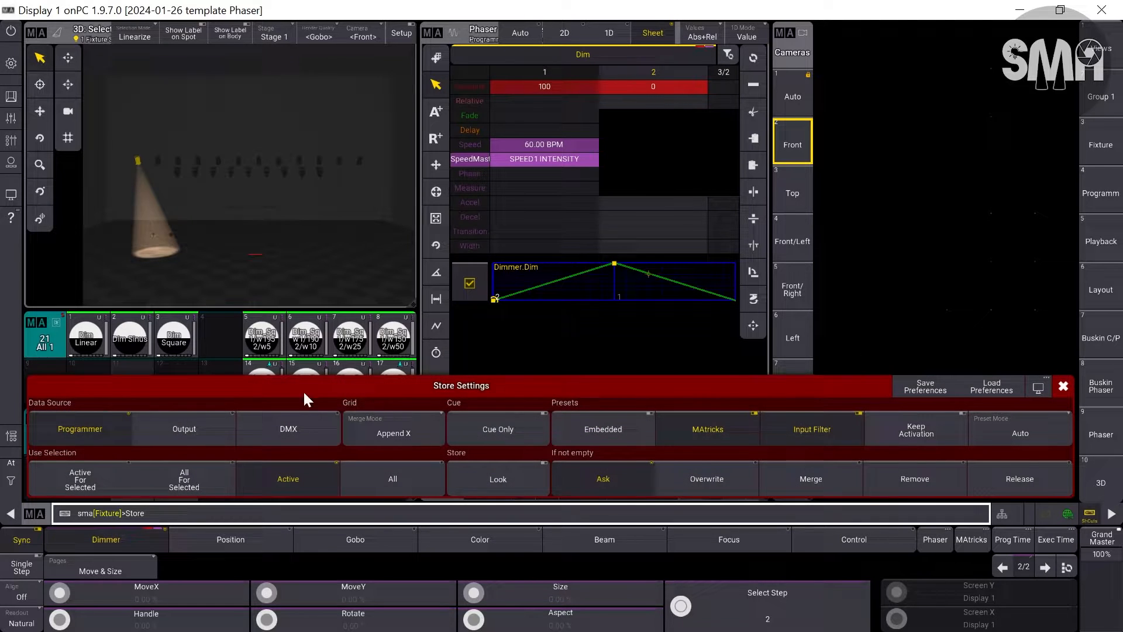
click(1012, 440)
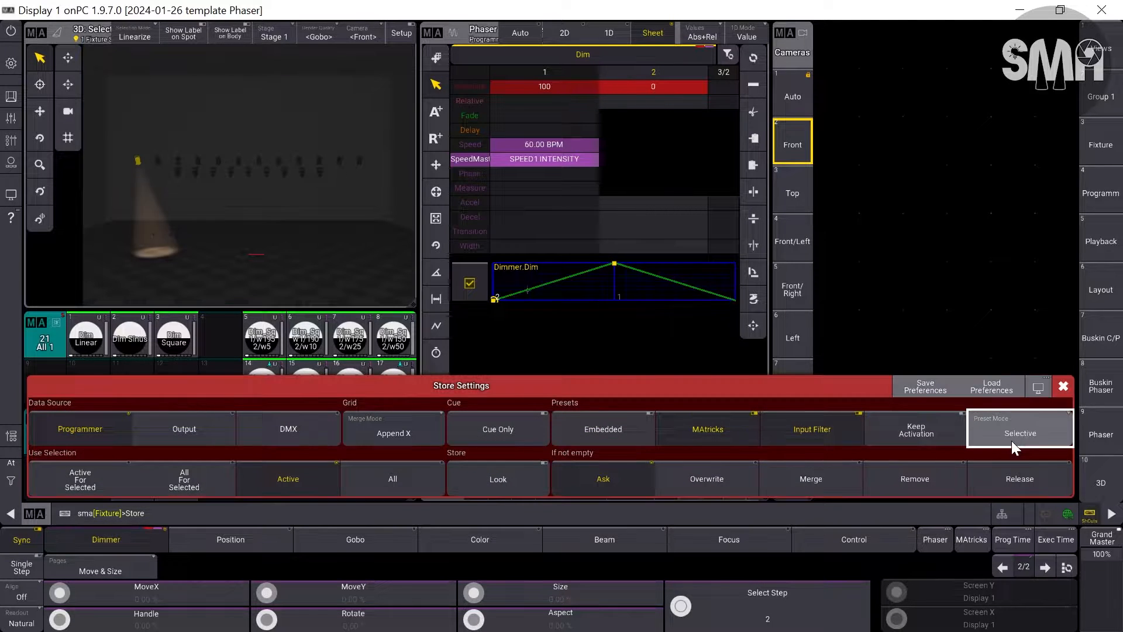
click(1064, 387)
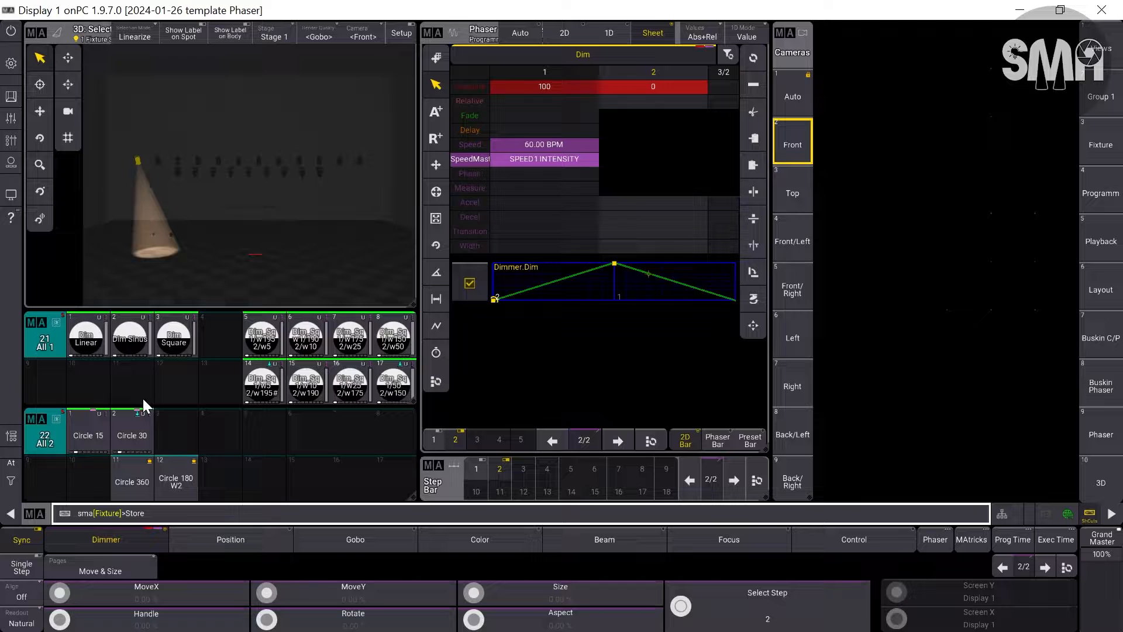
click(93, 389)
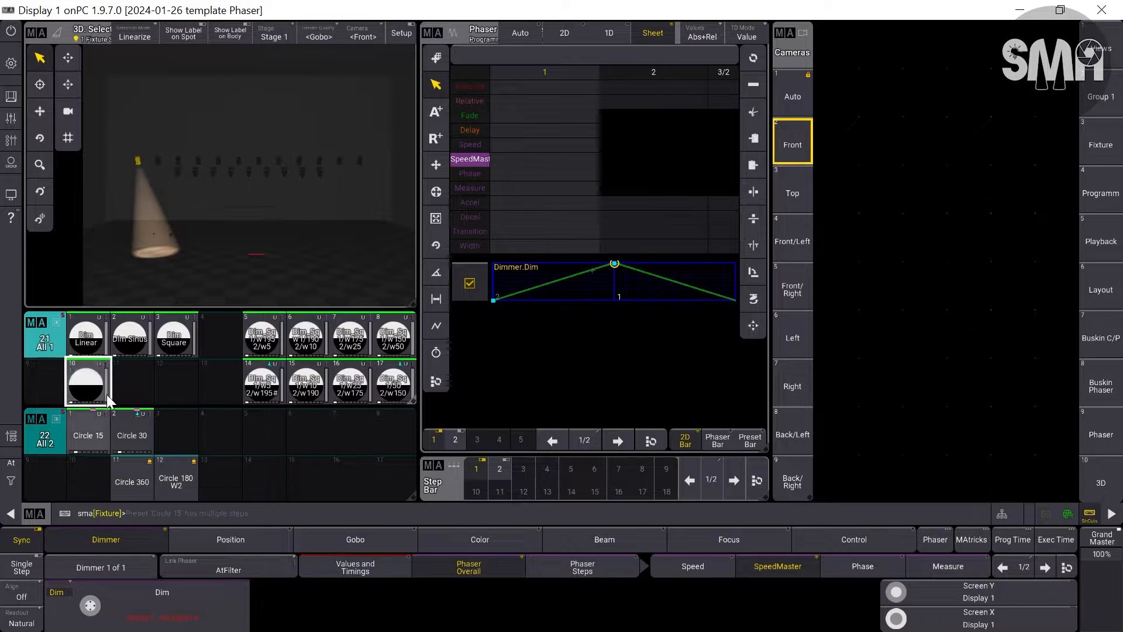
Step: Label preset 10 in the All 1 pool "Dim Phaser Speed 1" and clear the programmer
drag(89, 378, 98, 480)
click(94, 340)
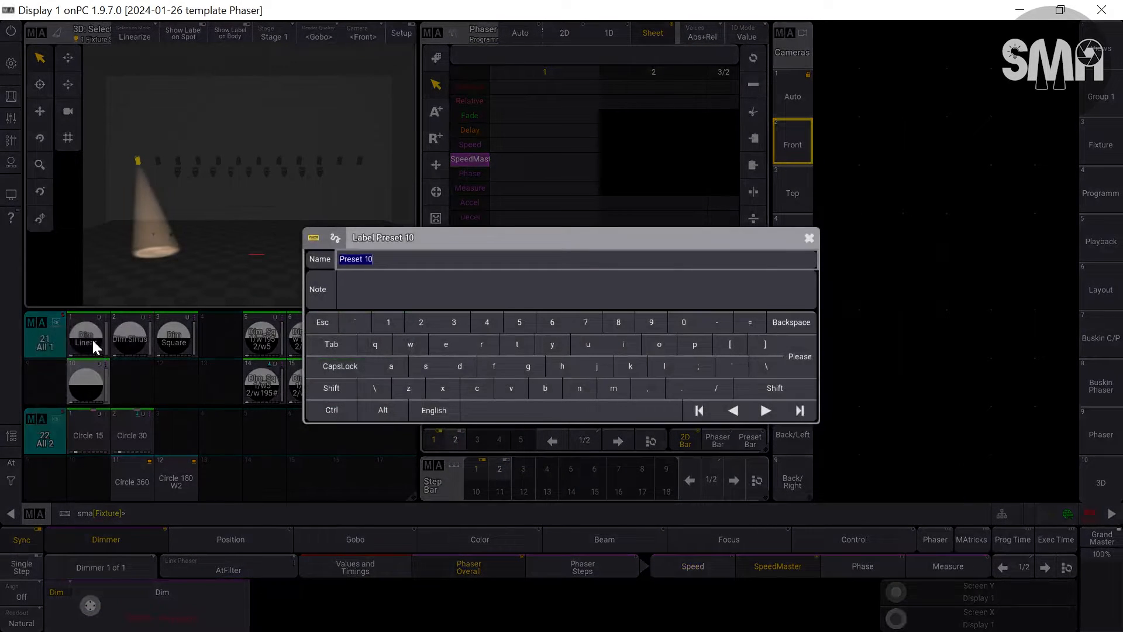
text(Dim Pahser)
key(BackSpace)
key(BackSpace)
key(BackSpace)
key(BackSpace)
key(BackSpace)
text(haser Speed 1)
key(Return)
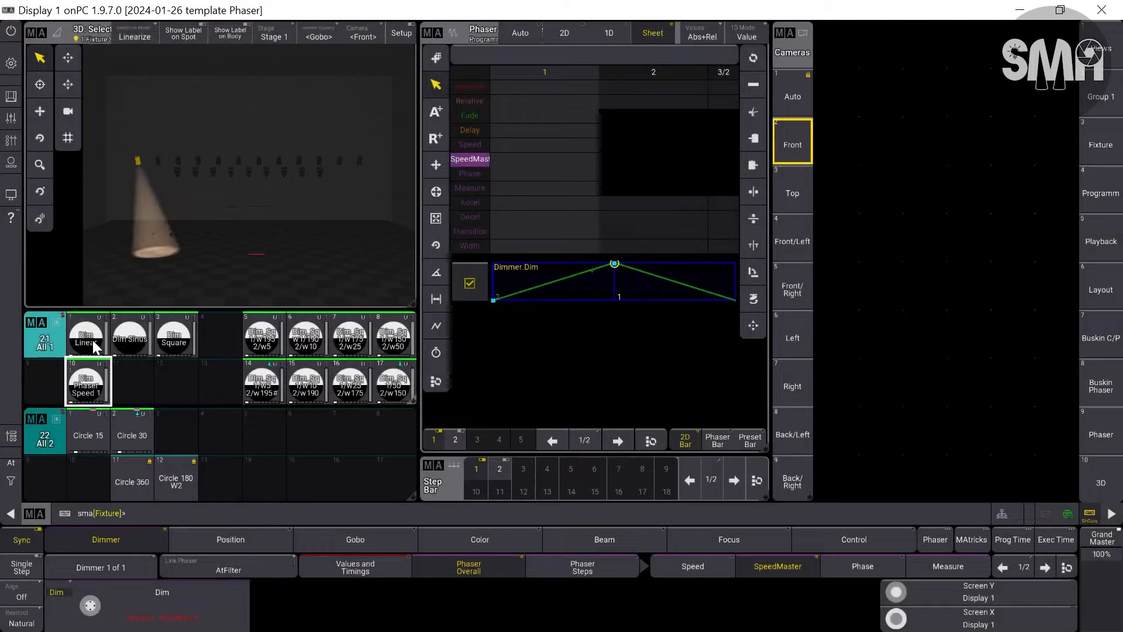
key(c)
key(c)
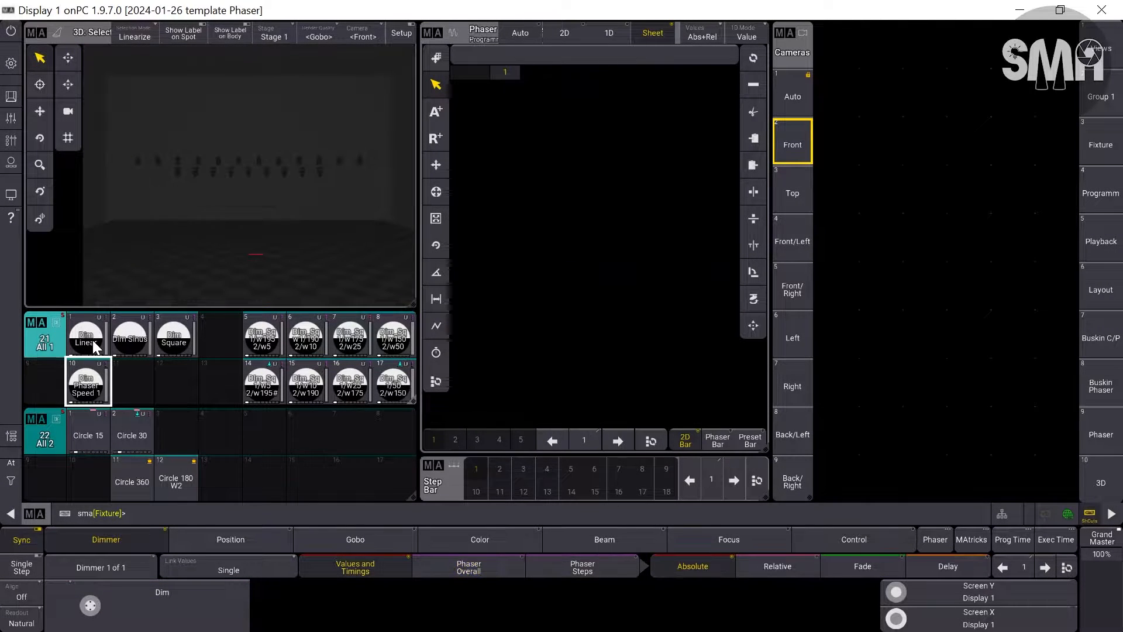
Step: Add a Groups pool window in the free area of the Phaser view
click(129, 349)
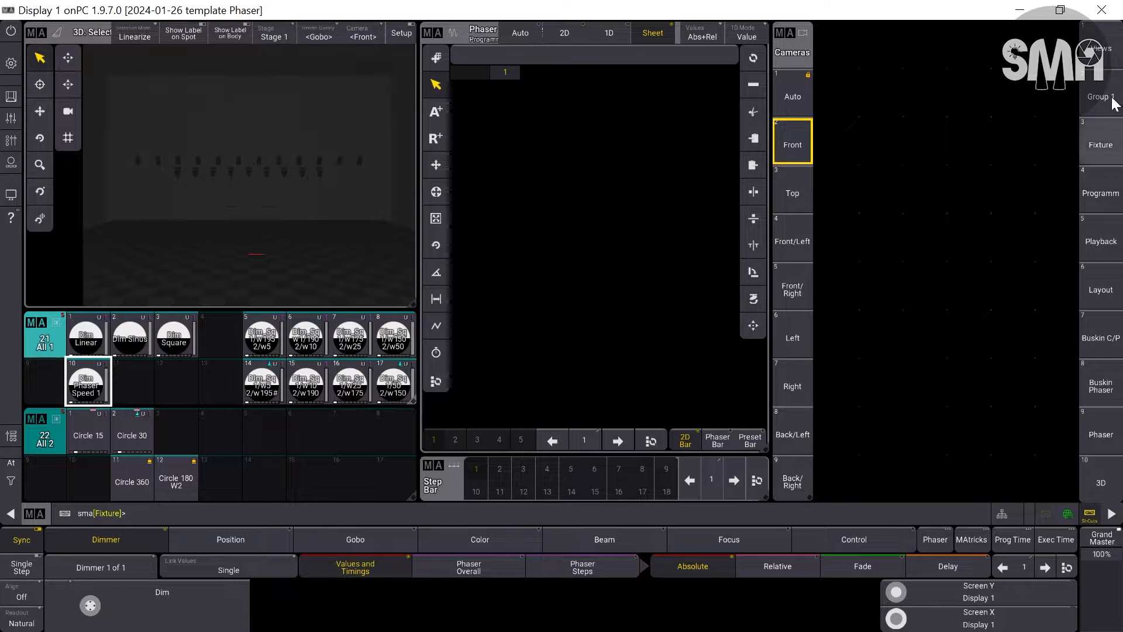
click(828, 50)
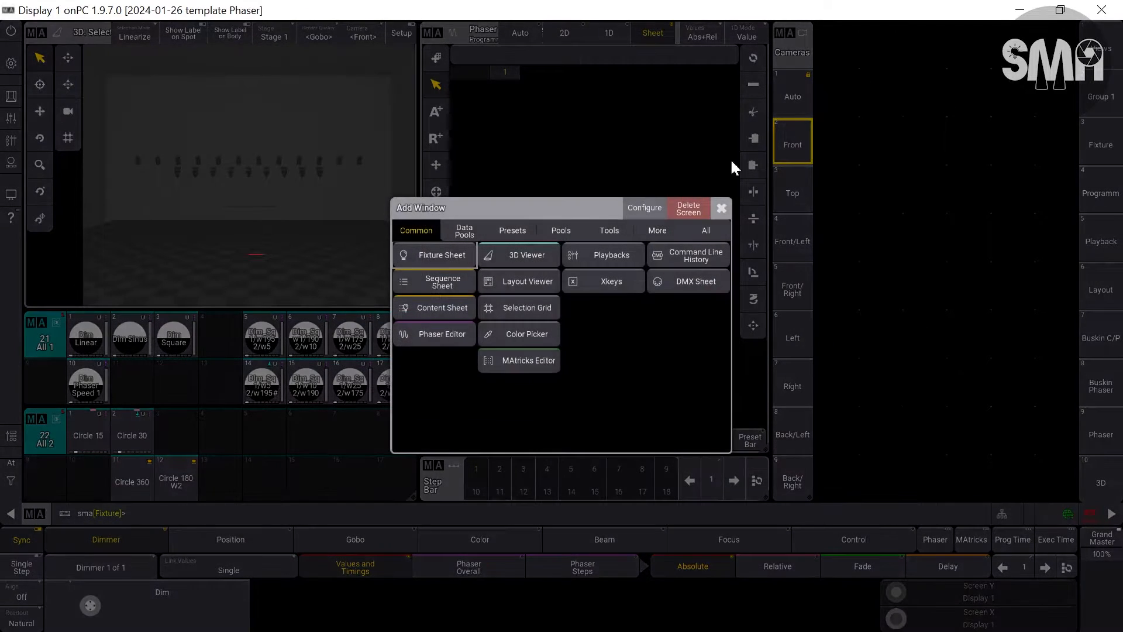
click(464, 233)
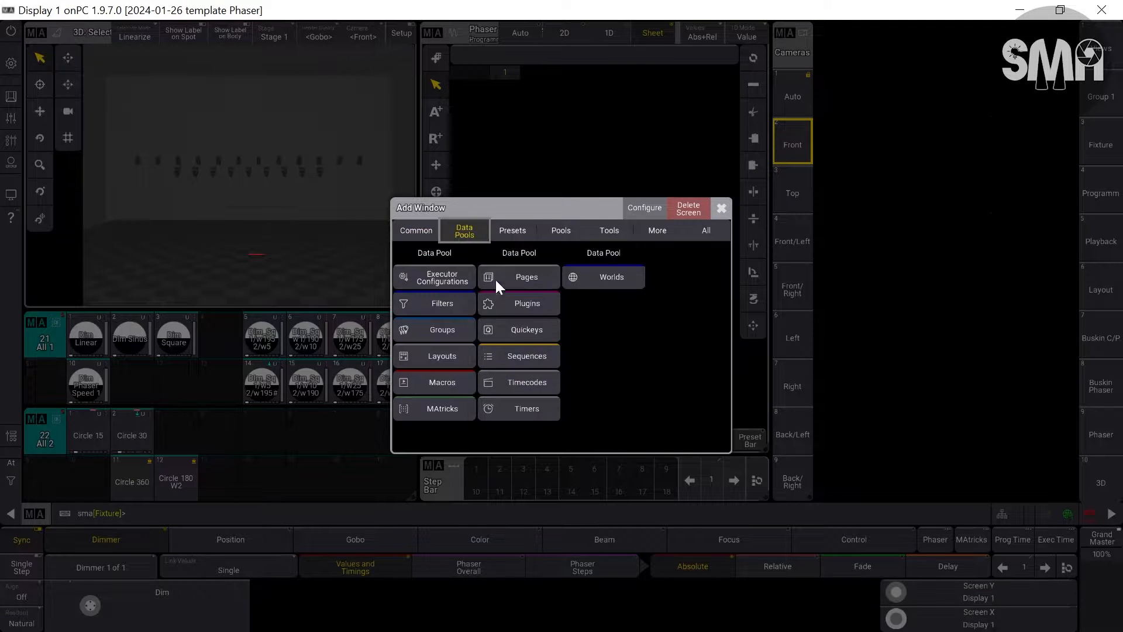
click(450, 334)
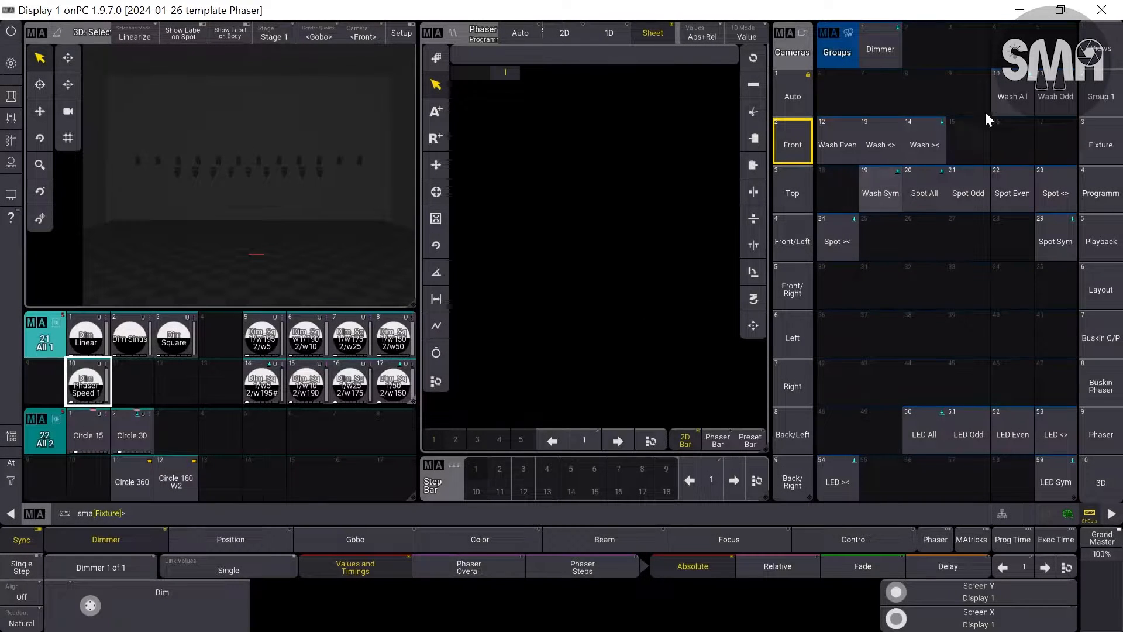
Step: Select the Wash All group and apply the Dim Phaser Speed 1 preset to it
click(1011, 92)
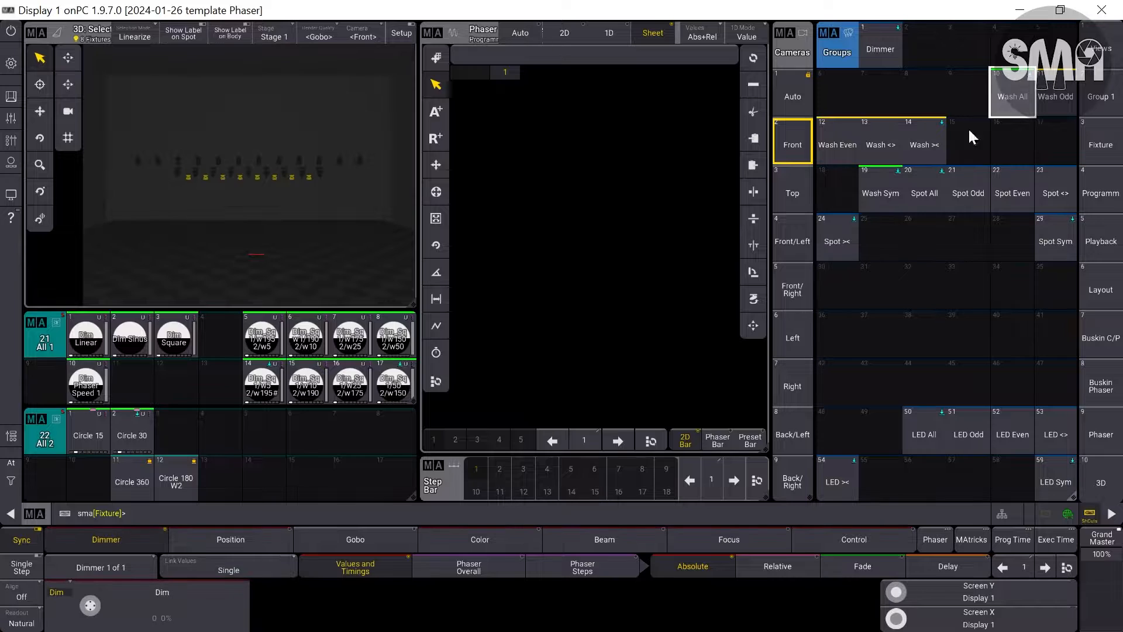
click(87, 383)
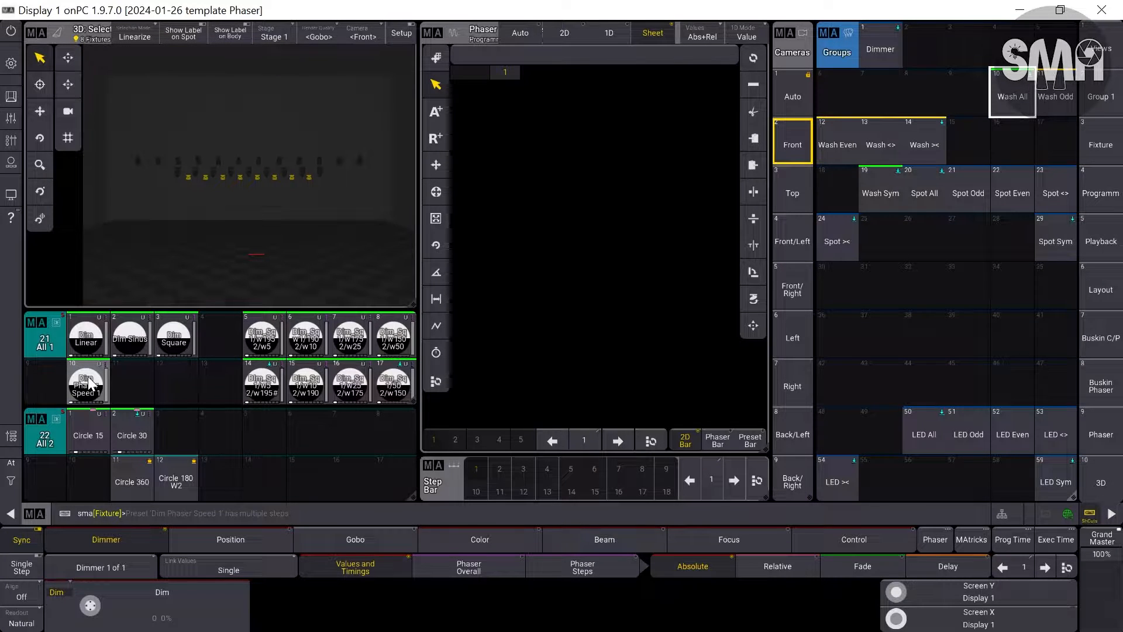
click(88, 383)
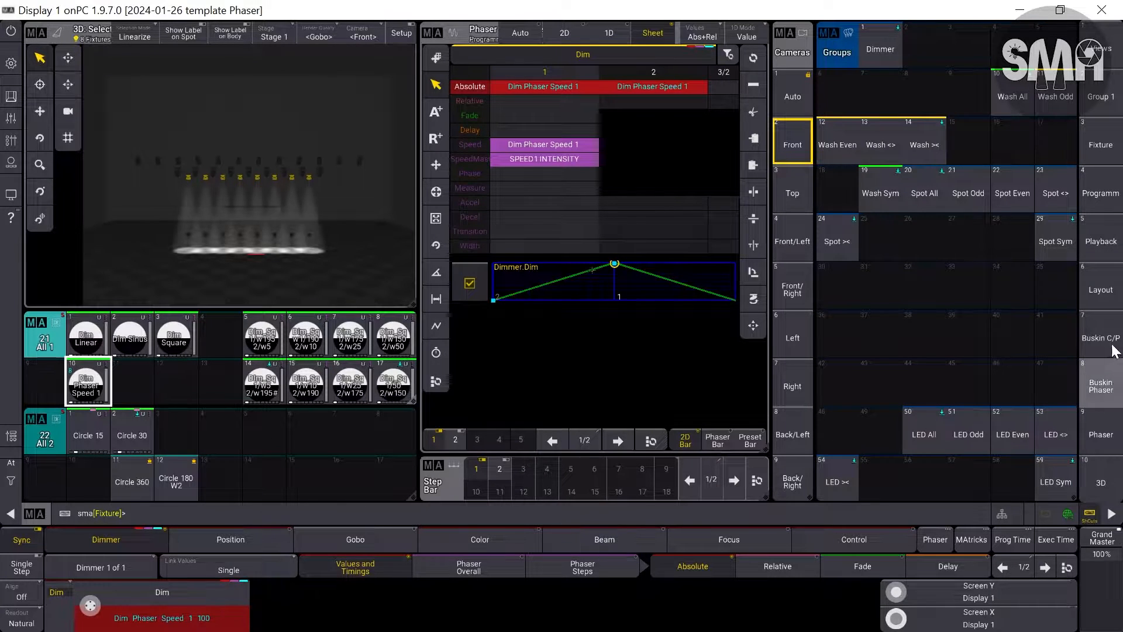
Step: Open the Playback view and check the encoder and key functions assigned to executor 401
click(1112, 240)
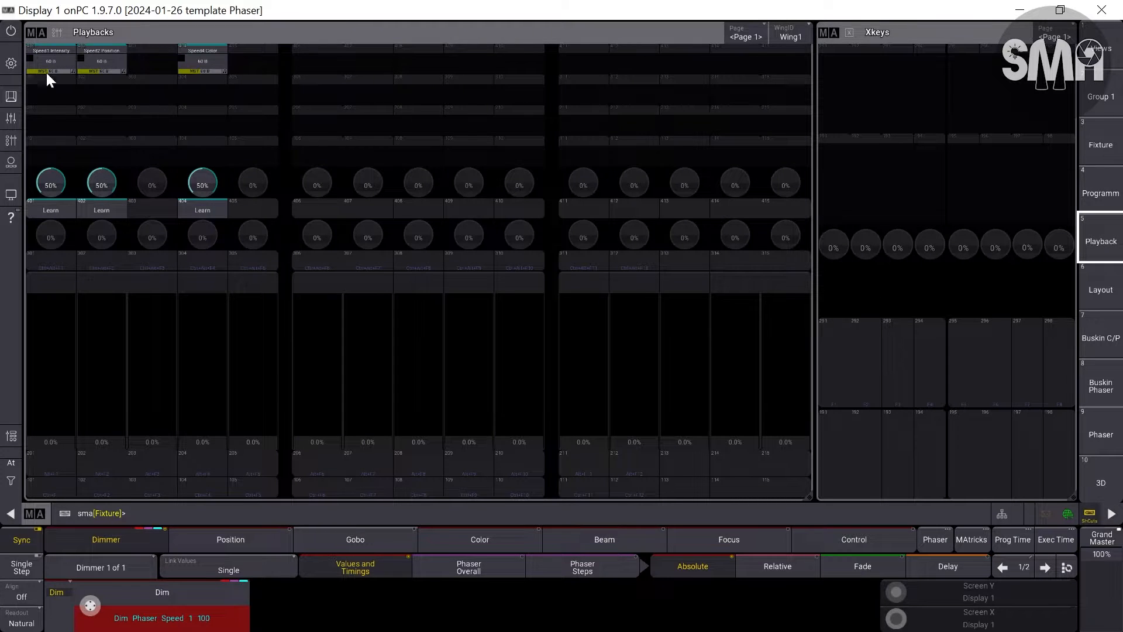
key(a)
click(57, 211)
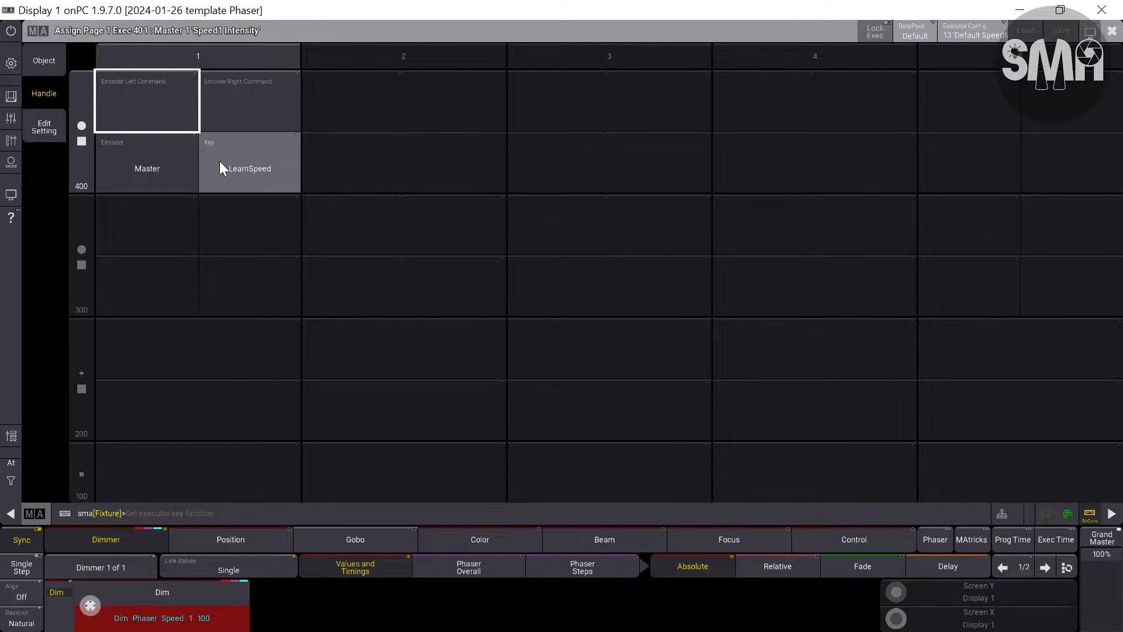
click(1111, 31)
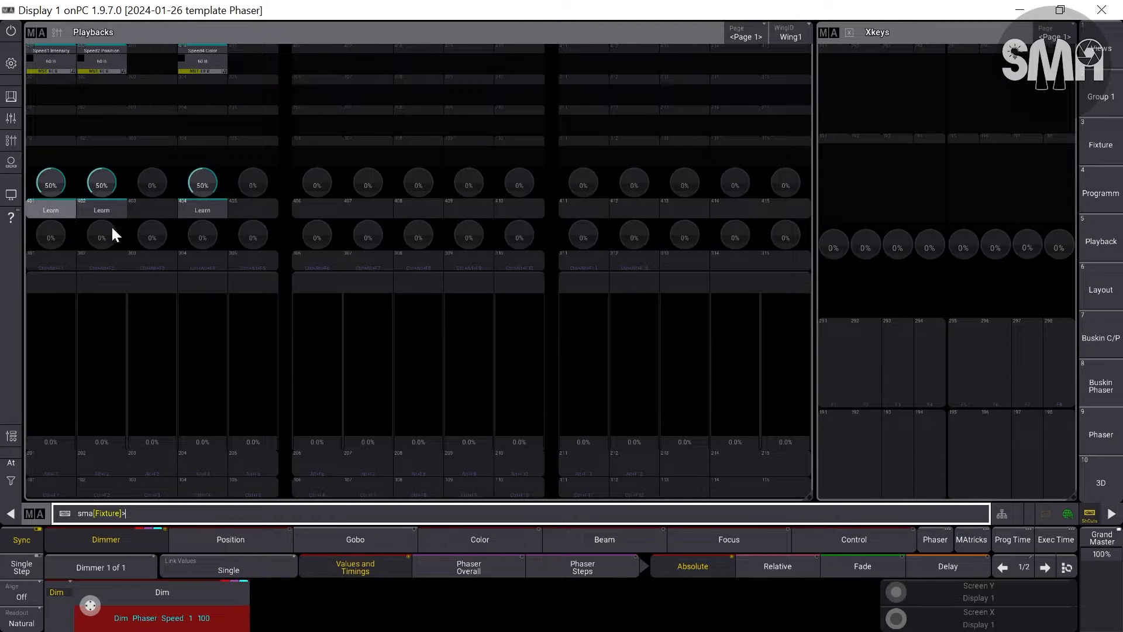
Step: Hide rows 300, 200 and 100 in the Playbacks window and reduce the window's height
click(35, 33)
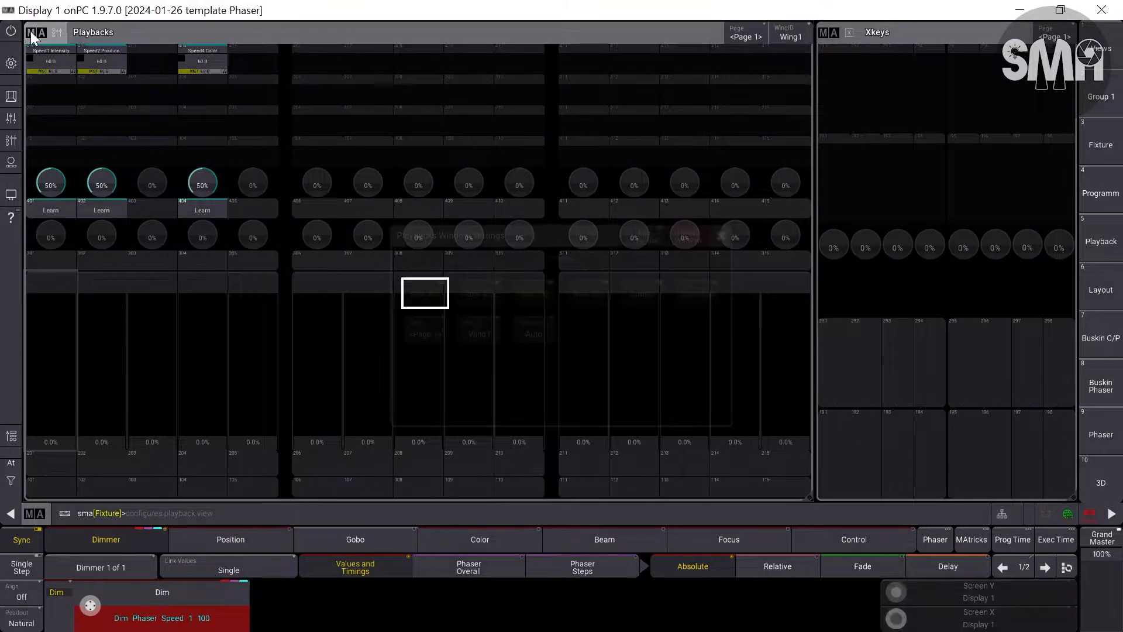
click(492, 296)
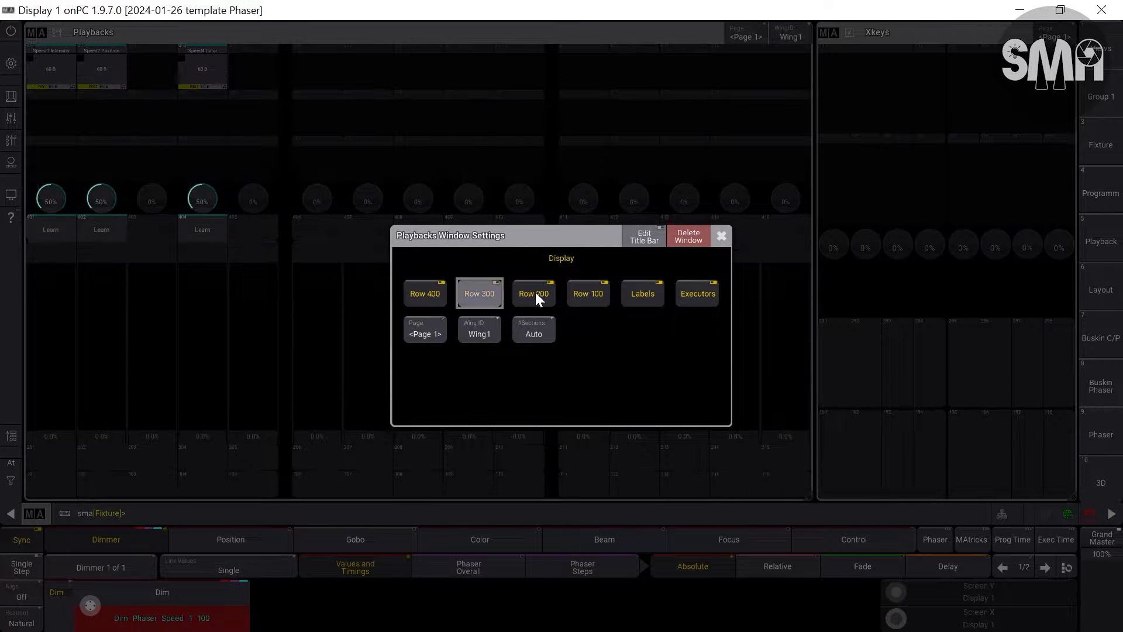
click(536, 293)
click(603, 292)
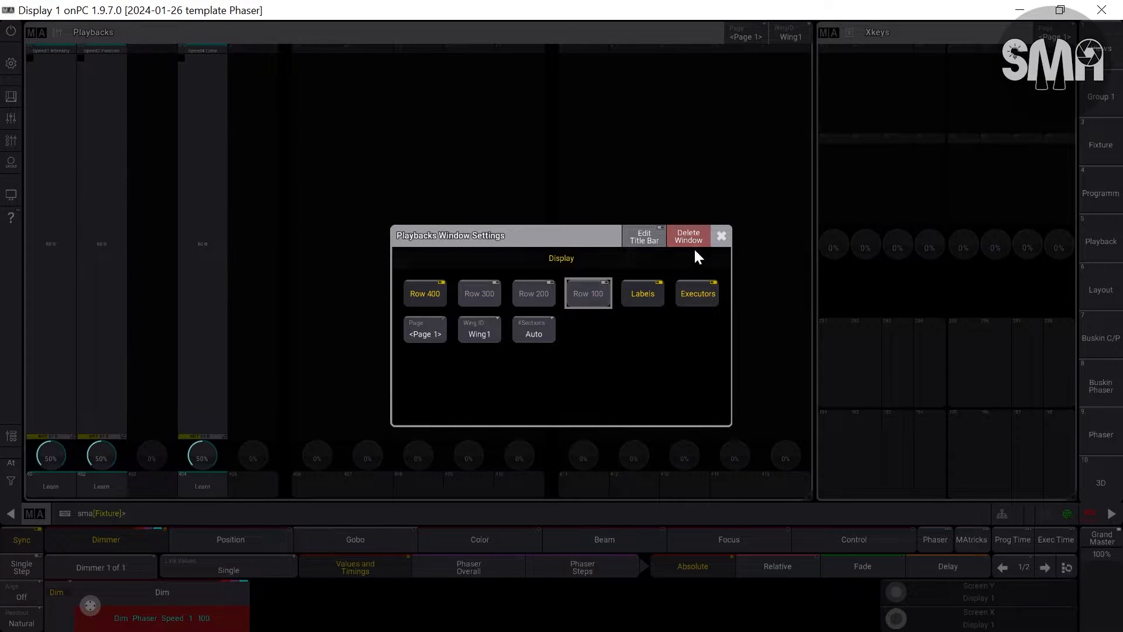
click(722, 236)
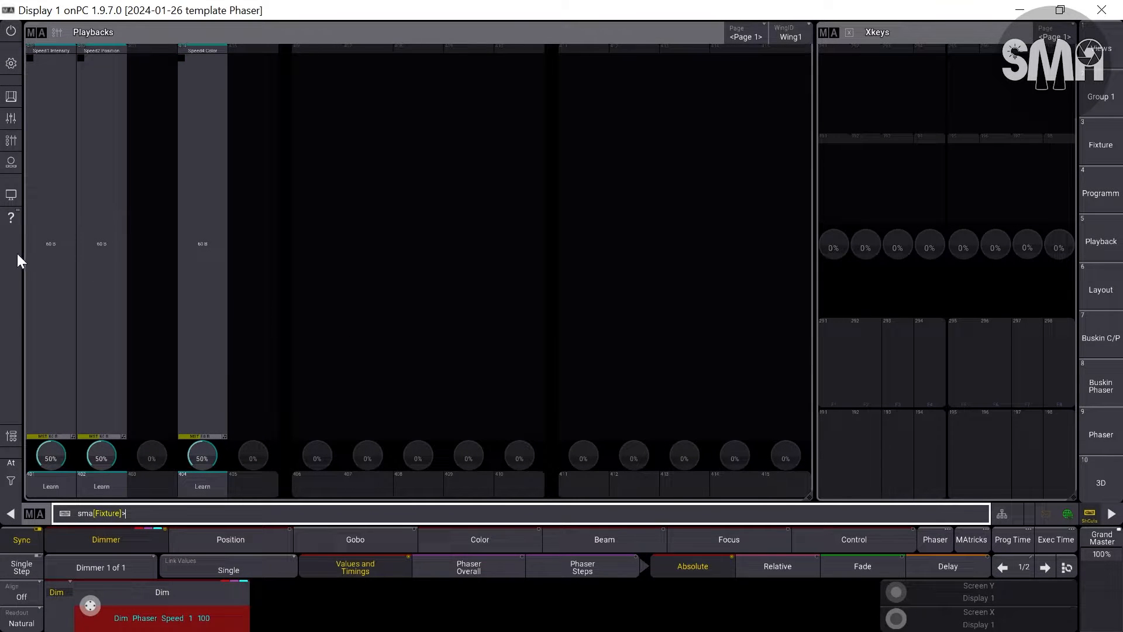
drag(810, 498, 809, 315)
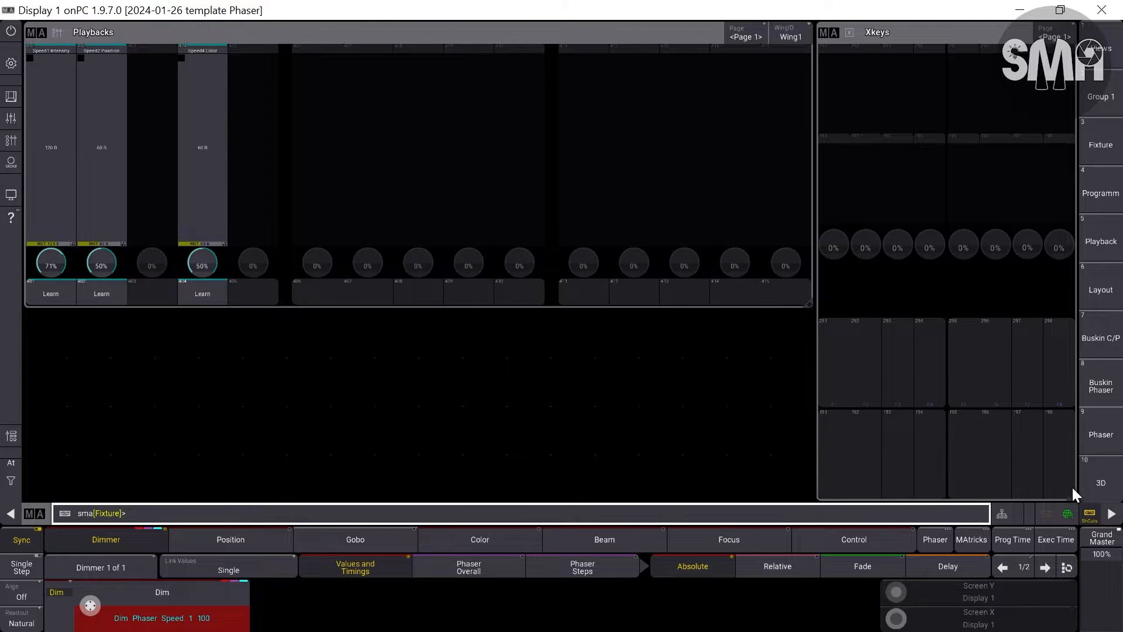
Step: Return to the Phaser view and add a Playbacks window in the free area beside the cameras
click(1109, 444)
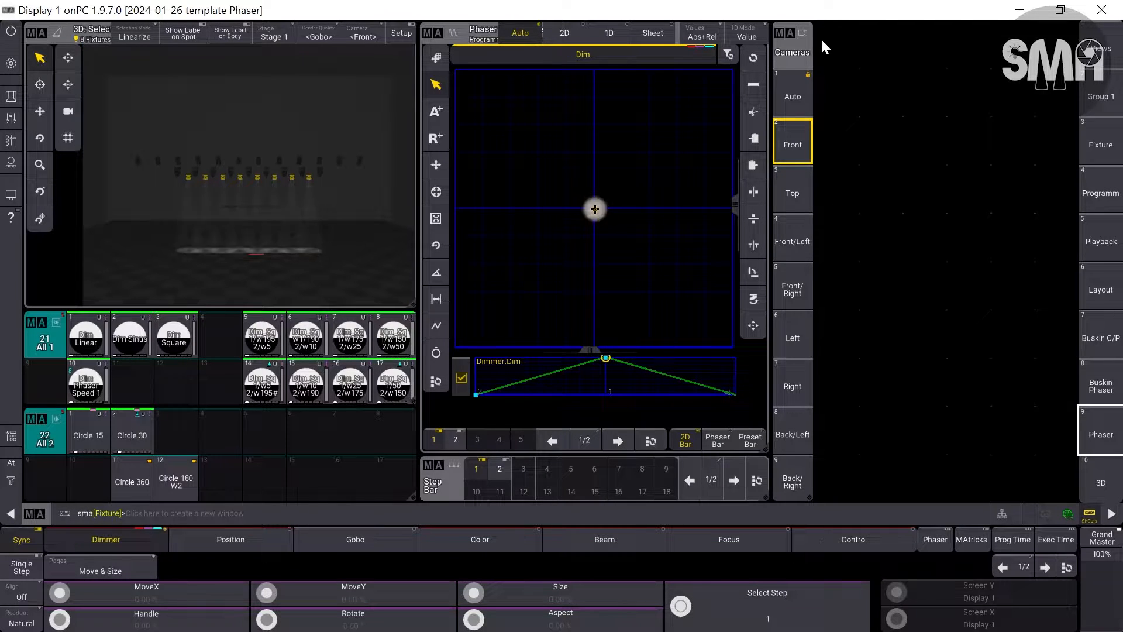
drag(820, 37, 1073, 312)
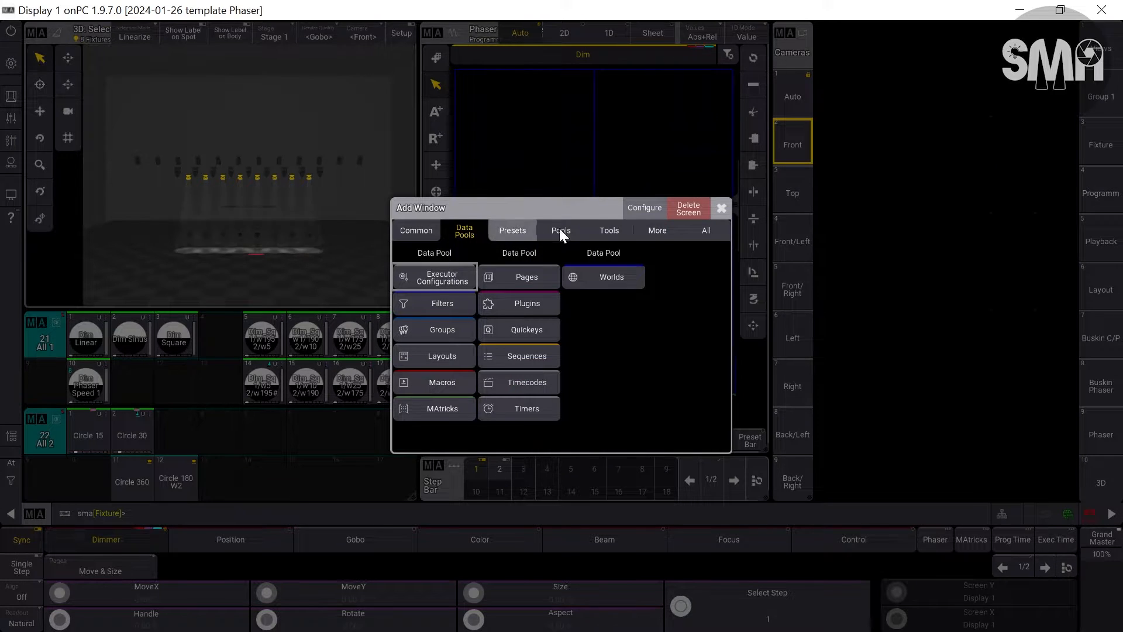
click(598, 236)
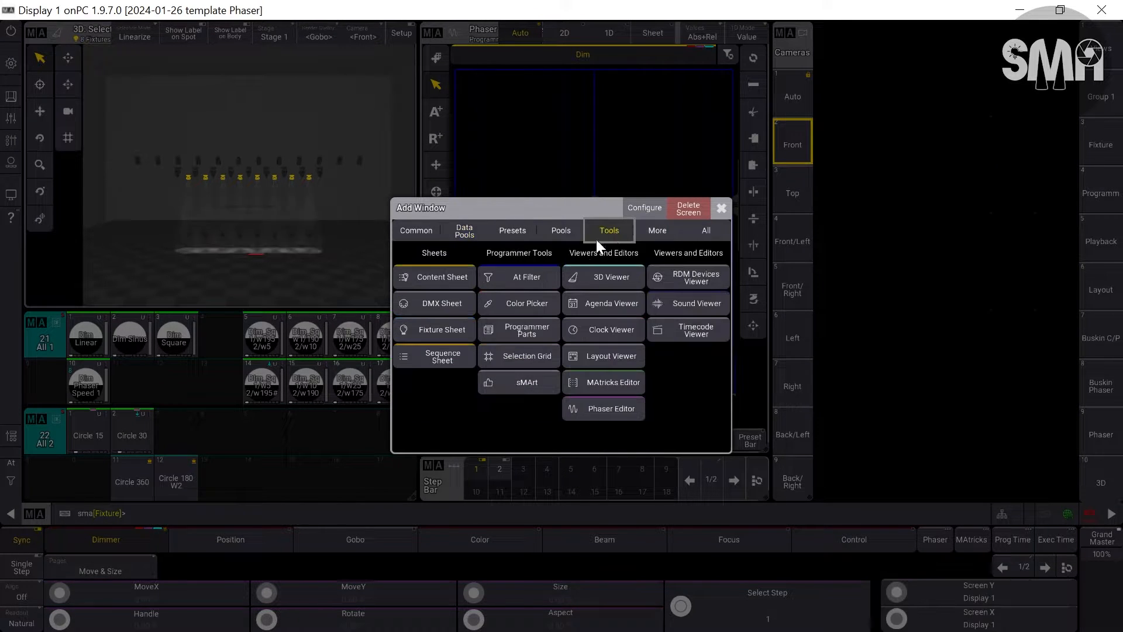
click(651, 229)
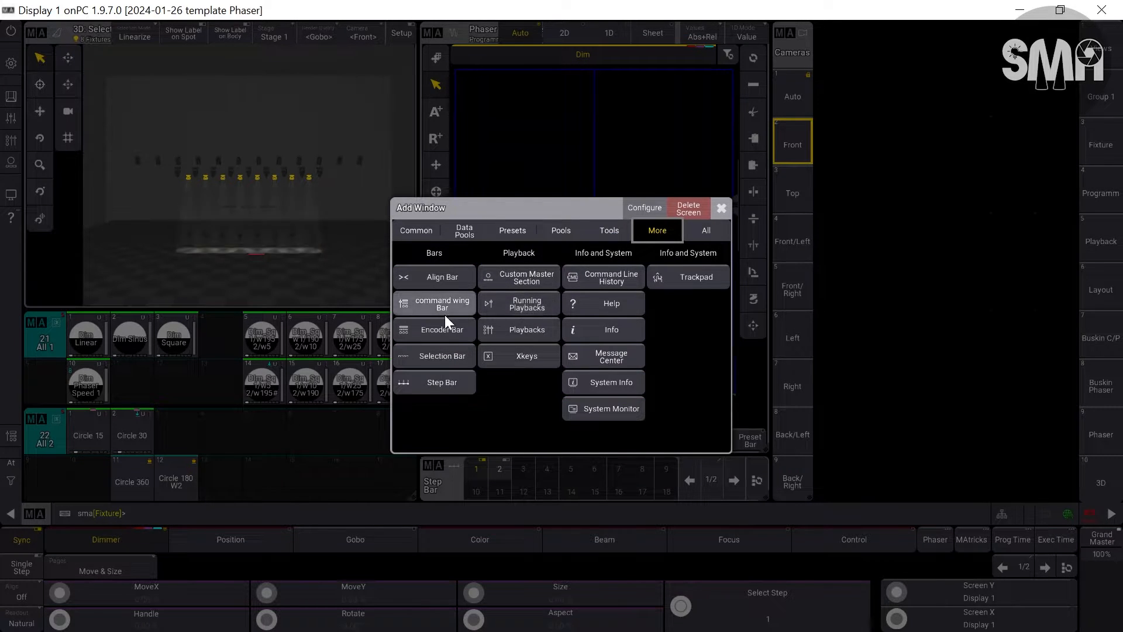
click(514, 331)
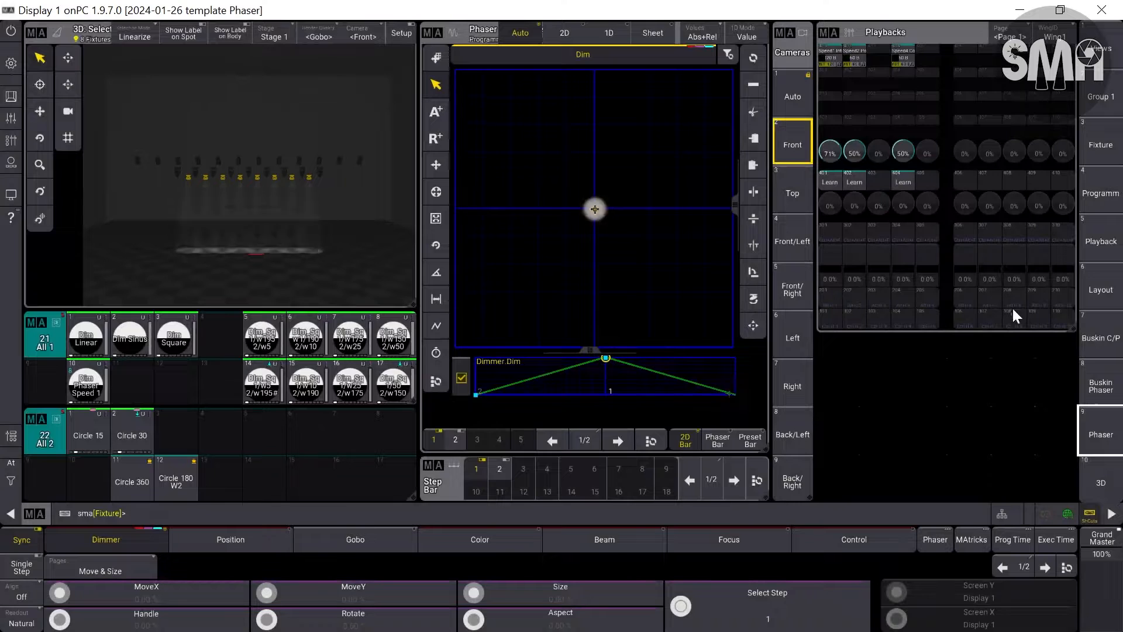
mouse_move(1075, 329)
mouse_down()
mouse_move(952, 323)
mouse_move(1077, 335)
mouse_up()
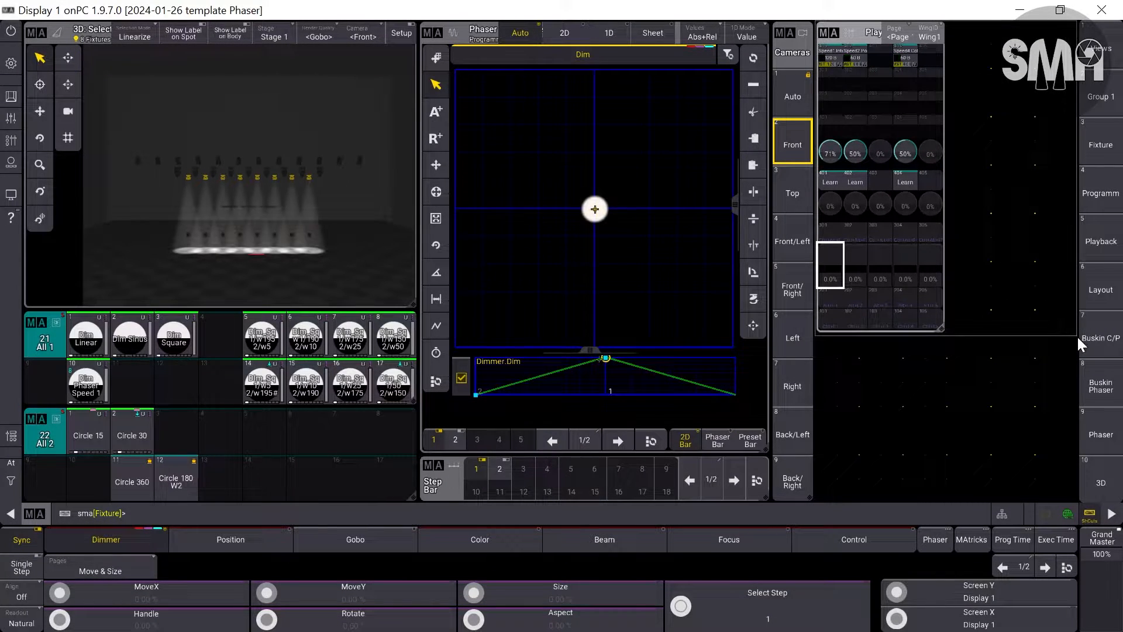
Step: Hide rows 300, 200 and 100 in the Phaser view's new Playbacks window
click(830, 34)
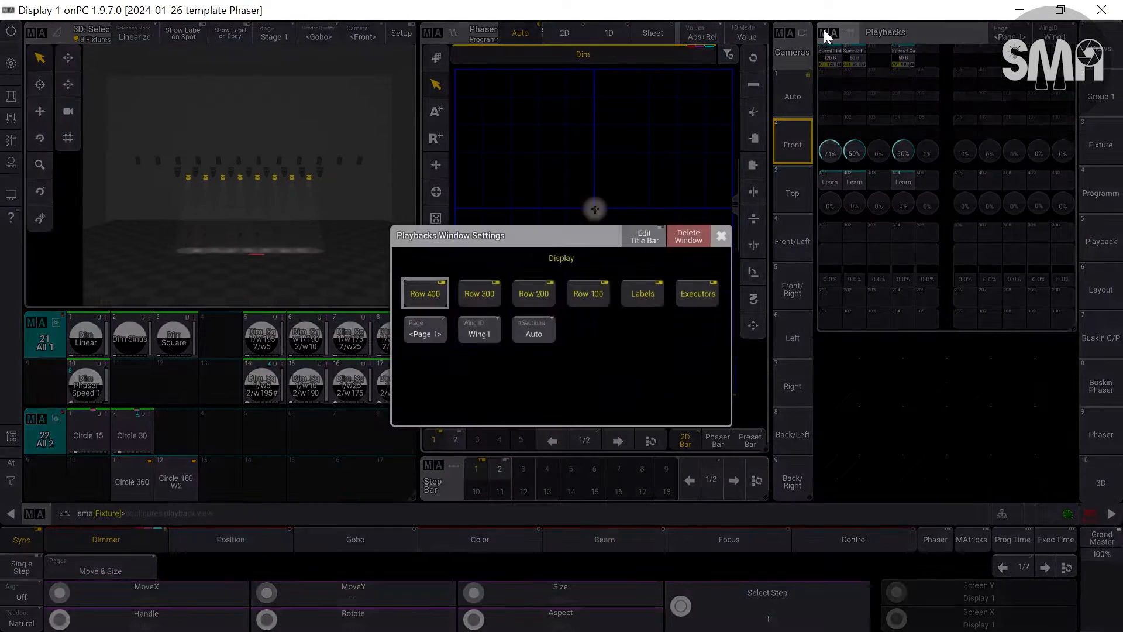
click(491, 291)
click(542, 293)
click(590, 292)
click(720, 235)
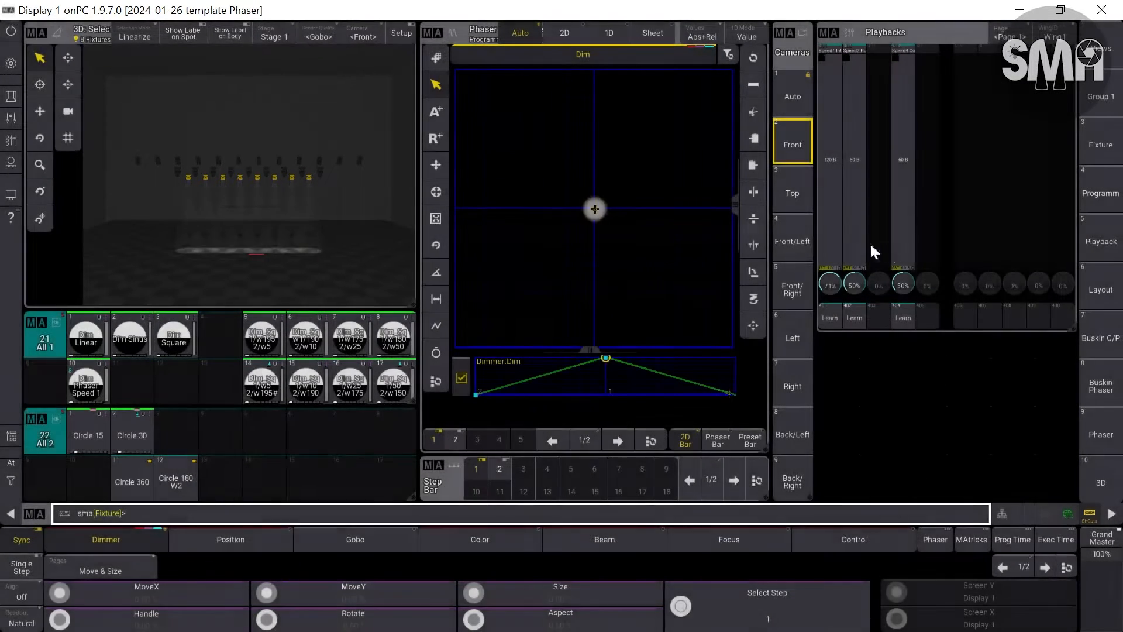
Step: Tap in different speeds for the Speed1 Intensity master with its Learn function
click(830, 318)
click(830, 317)
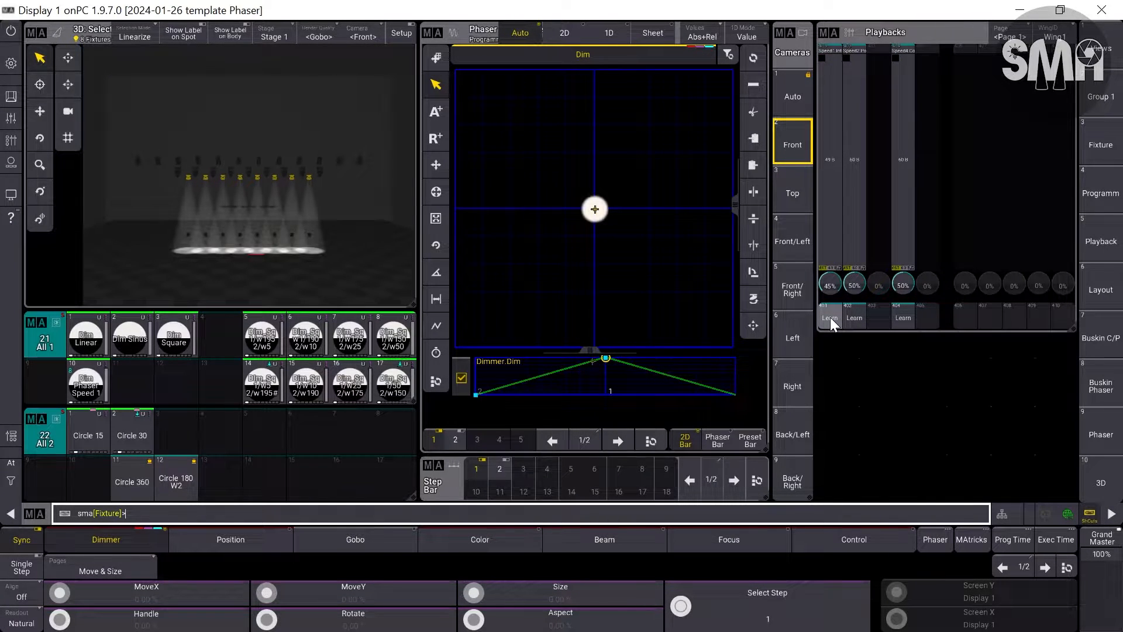
click(830, 317)
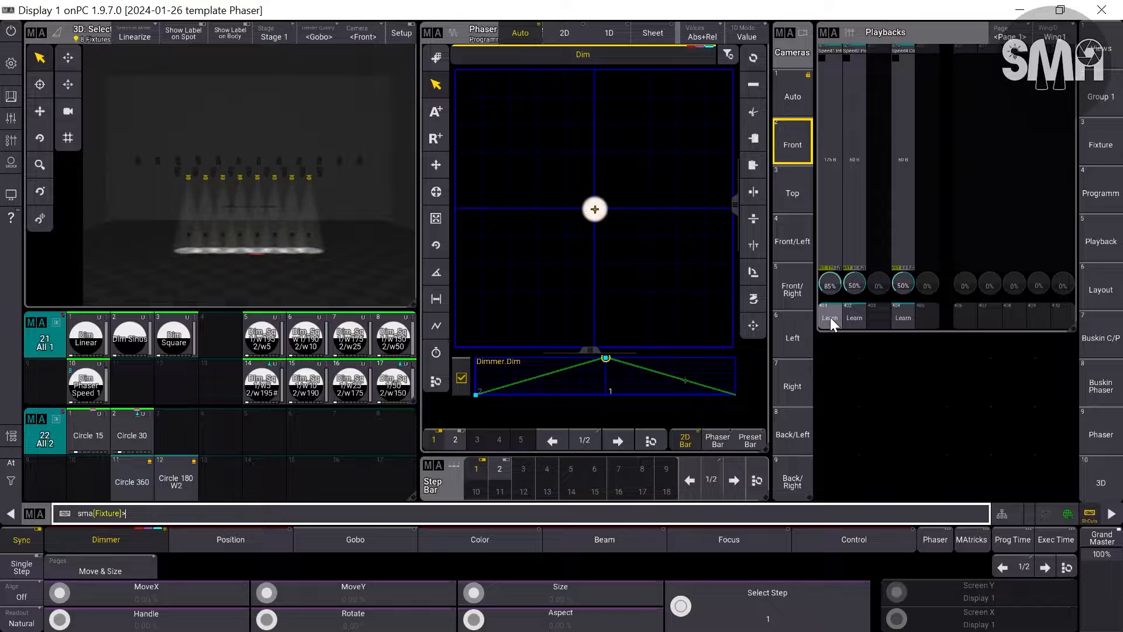
click(830, 317)
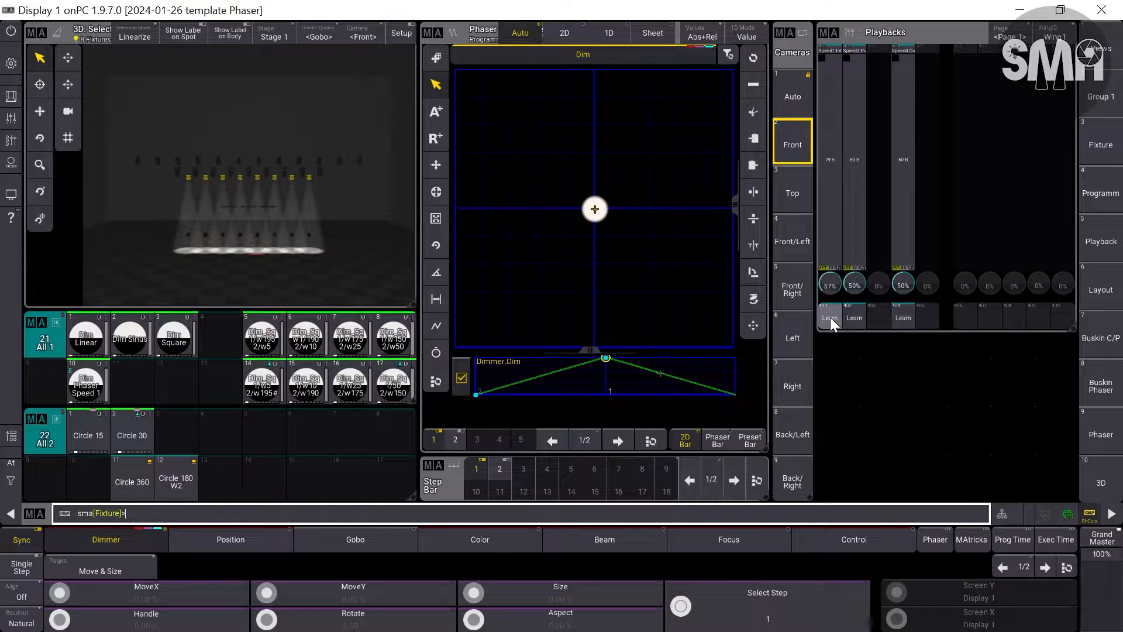
click(830, 317)
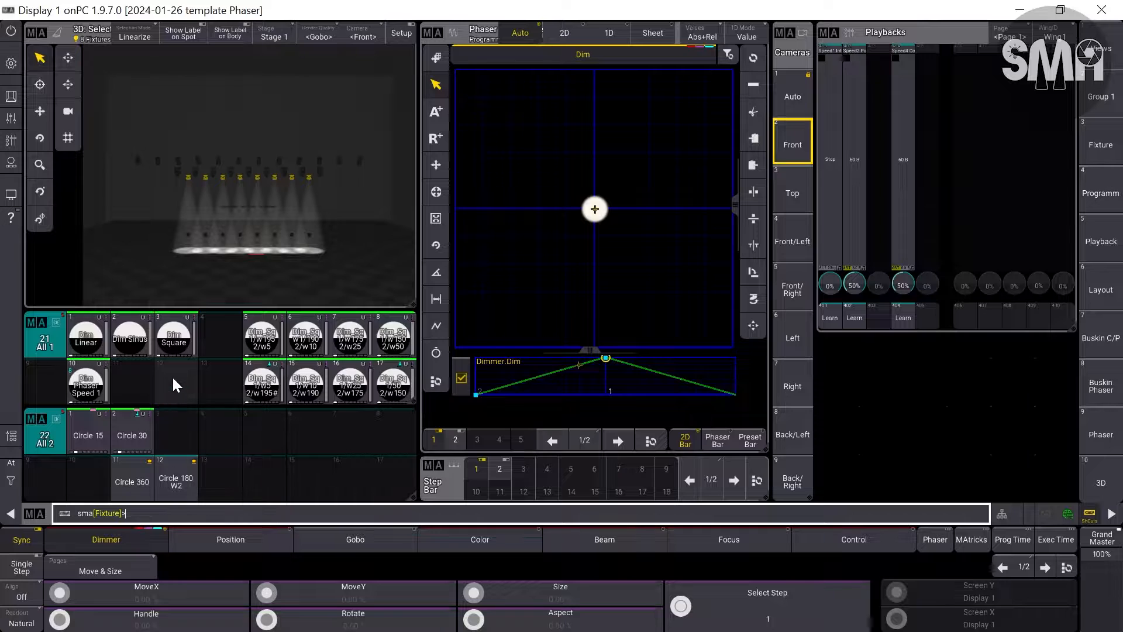
Step: Clear the programmer and open the edit settings of empty preset slot 12 in the All 1 pool
key(Escape)
key(Escape)
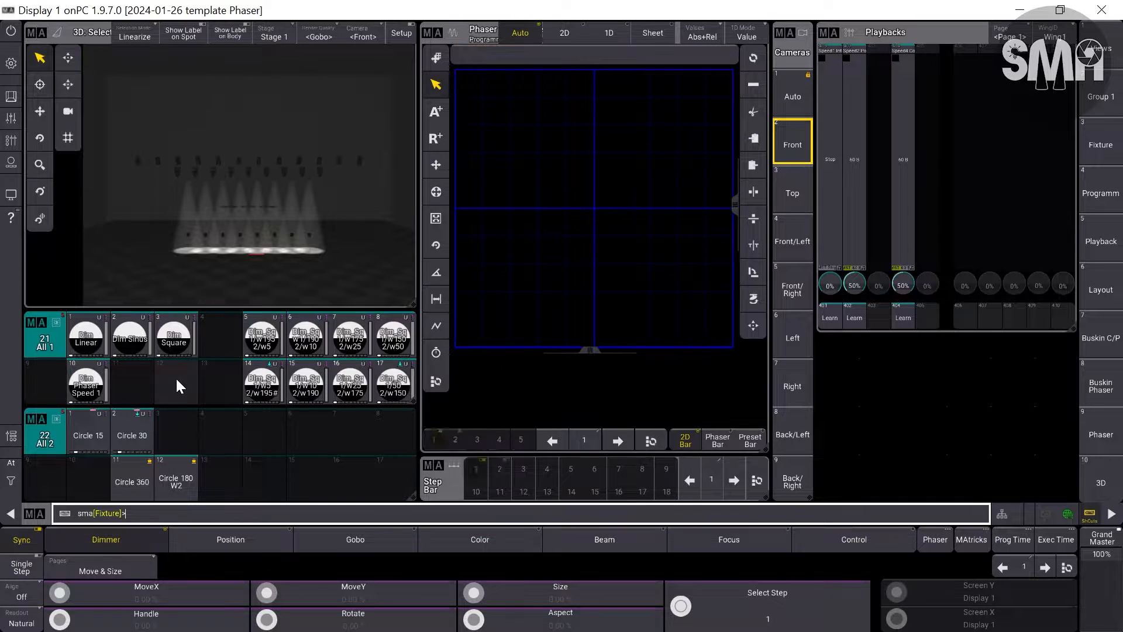
click(175, 376)
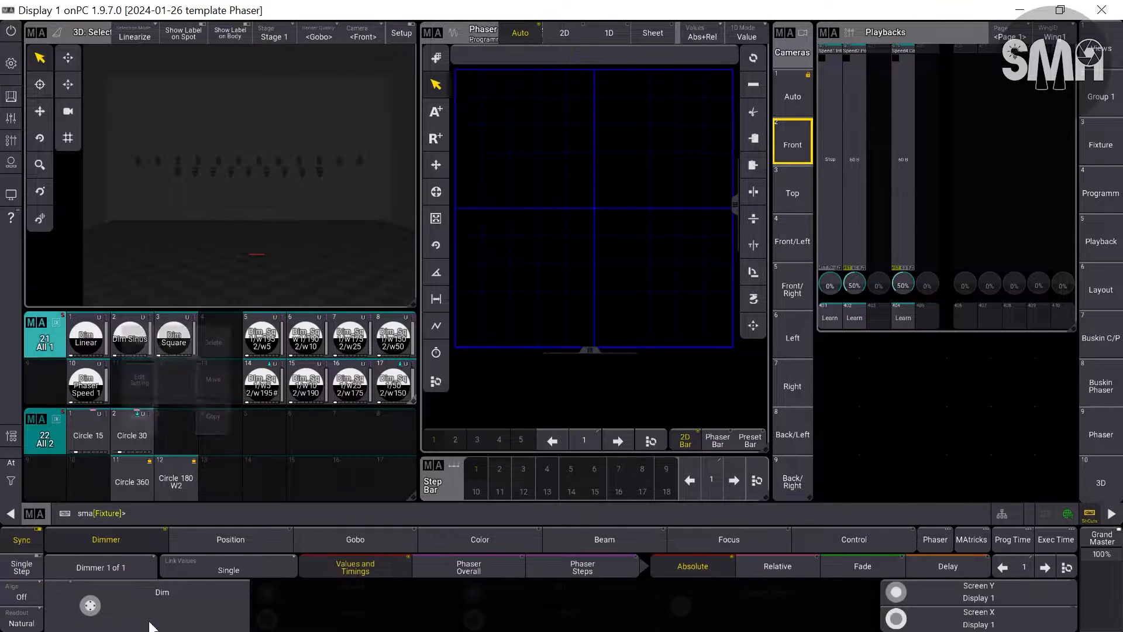
click(140, 380)
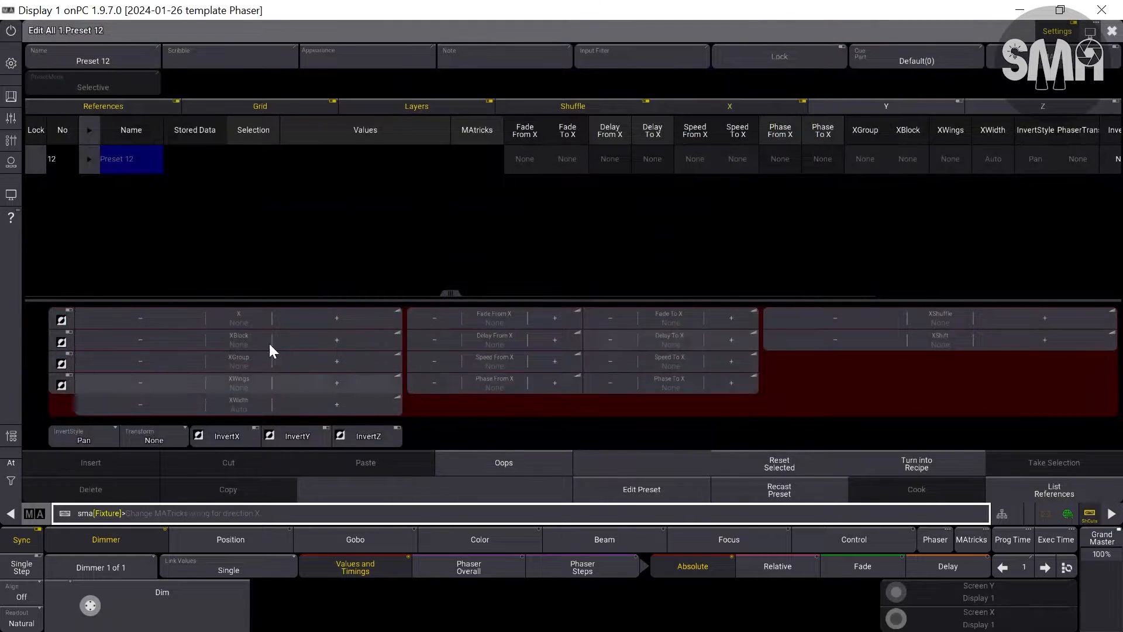
Step: Add a new recipe to All 1 preset 12 and assign the preset Dim Phaser Speed 1 as its values
click(99, 156)
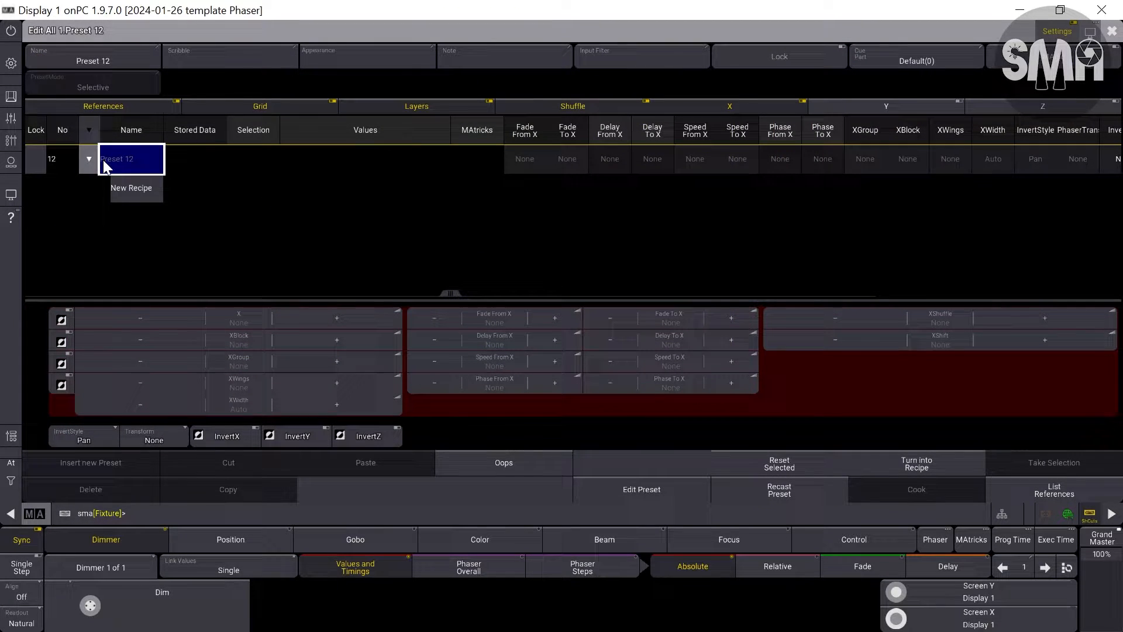
click(145, 191)
click(273, 164)
click(272, 165)
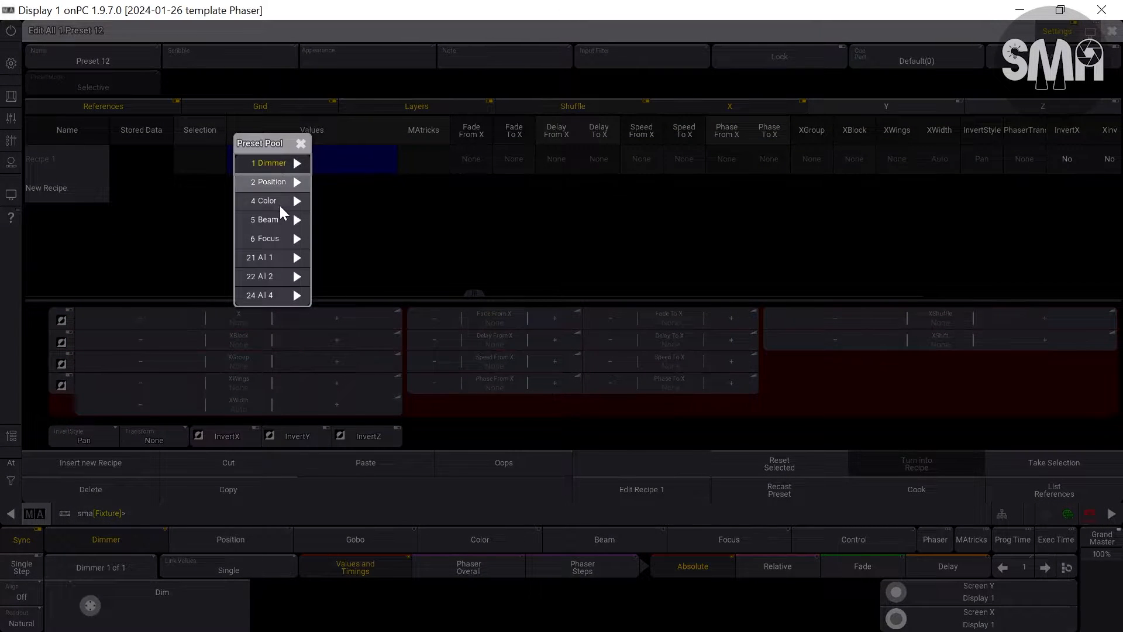
click(277, 255)
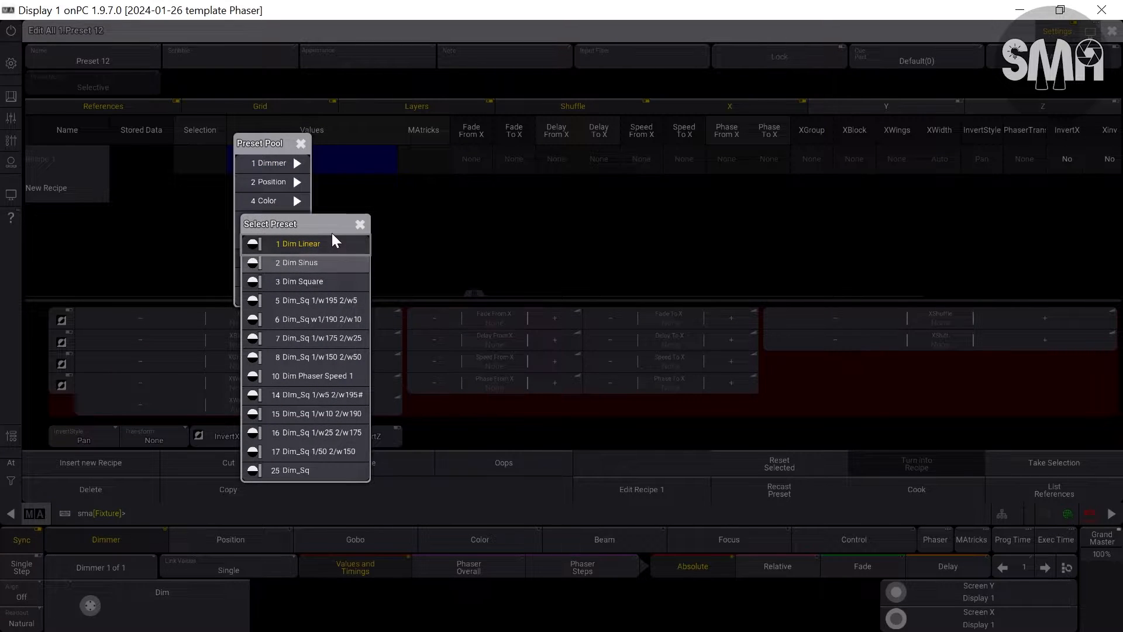
click(327, 376)
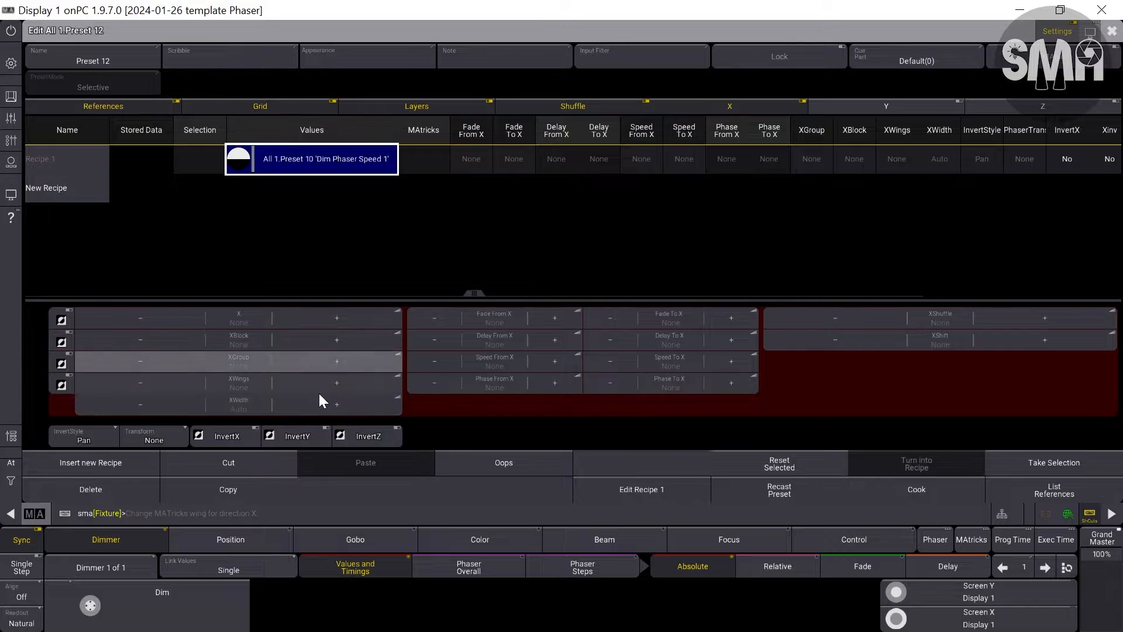
Step: Set the recipe's Phase To X to 360° and close the preset editor
click(677, 380)
click(901, 510)
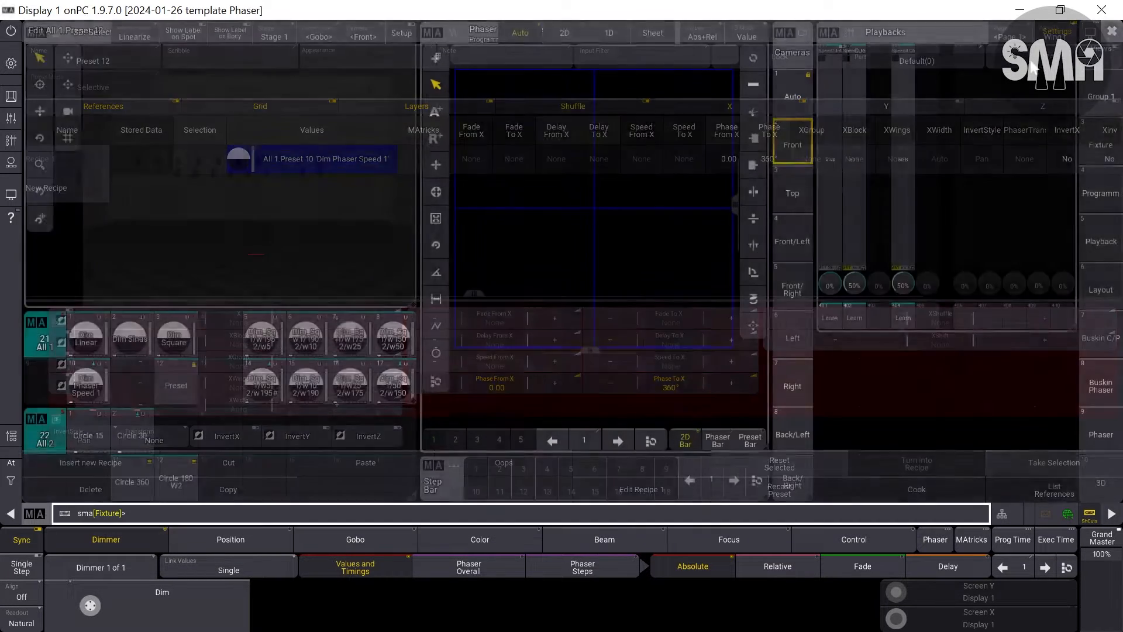
click(1111, 30)
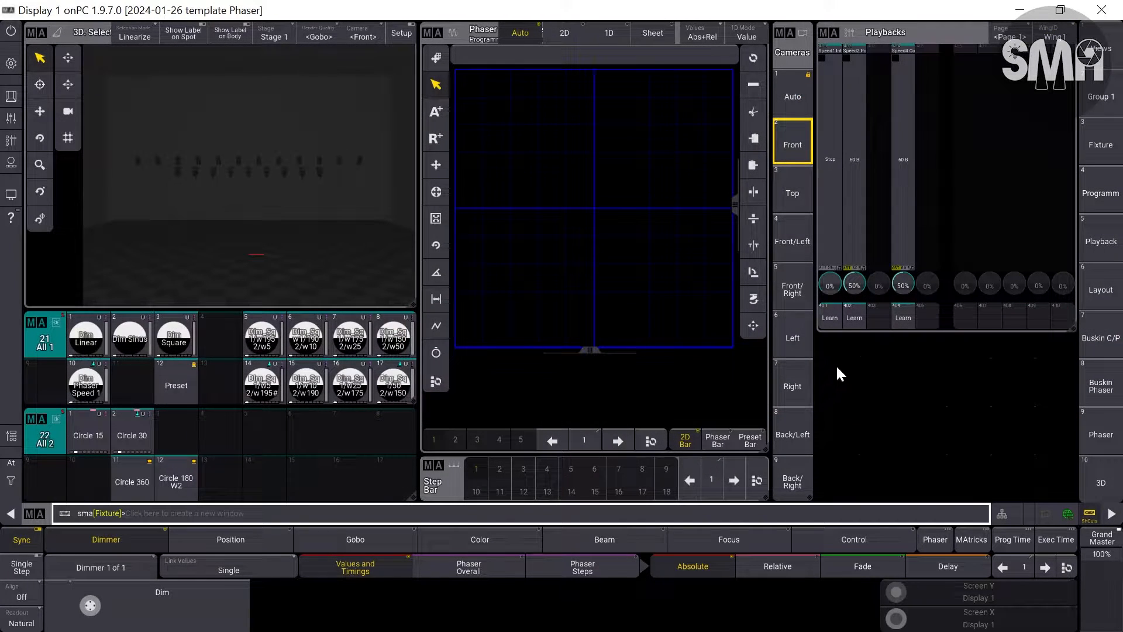
Step: Add a Groups pool window in the free area below the Playbacks window
drag(815, 363, 1070, 496)
click(452, 232)
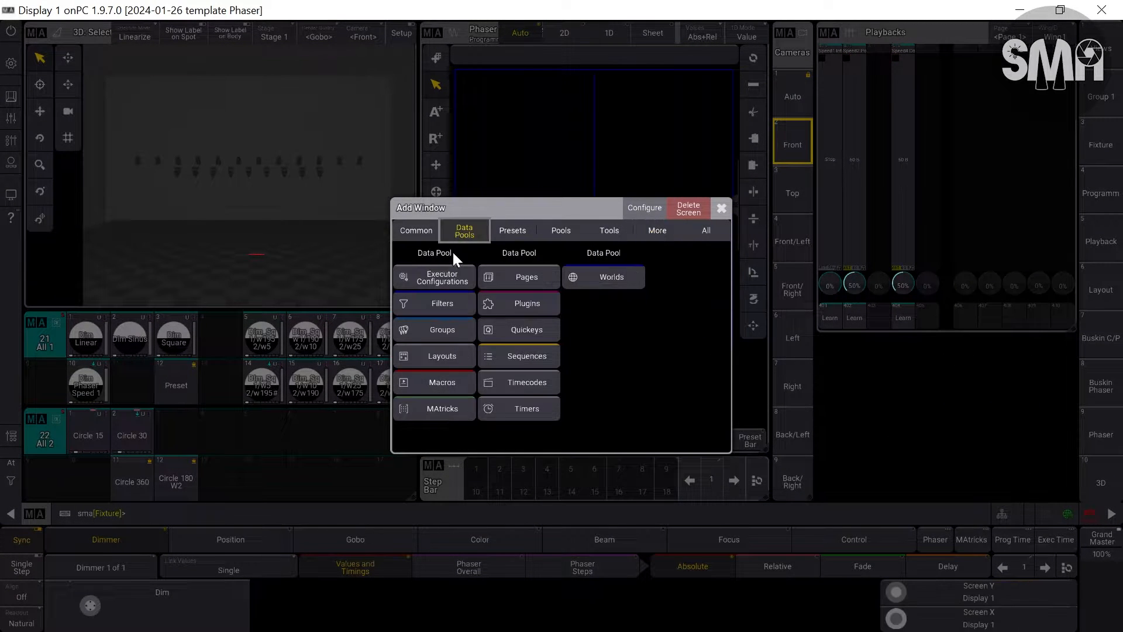
click(448, 330)
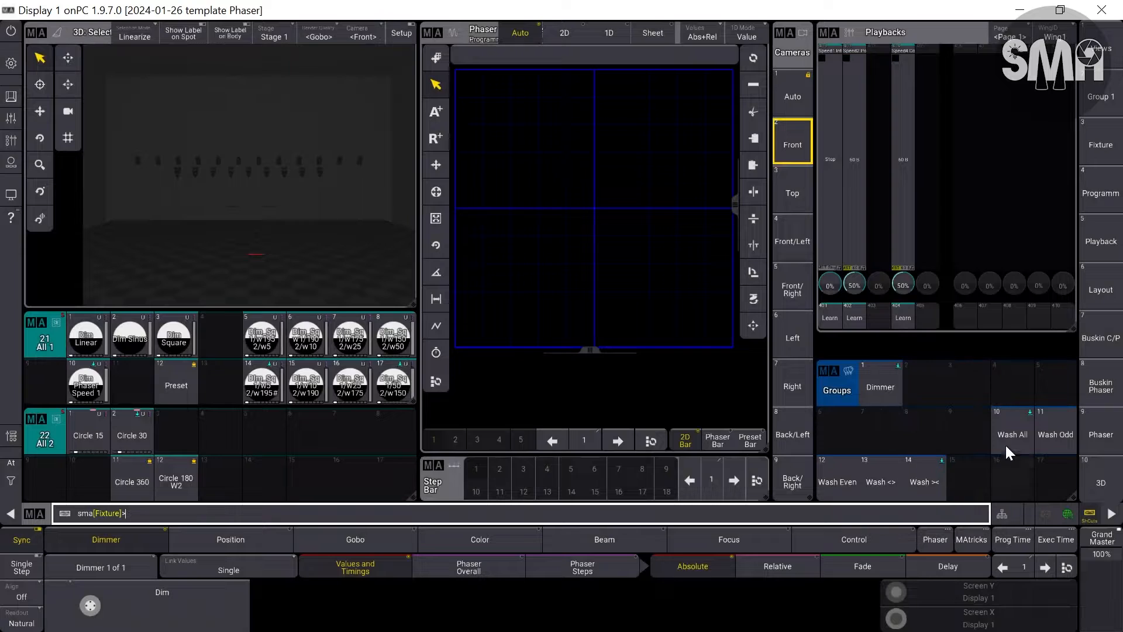
Step: Test recipe preset 12 on the Wash All group while tapping the first speed master's Learn, then clear the programmer
click(1003, 434)
click(175, 387)
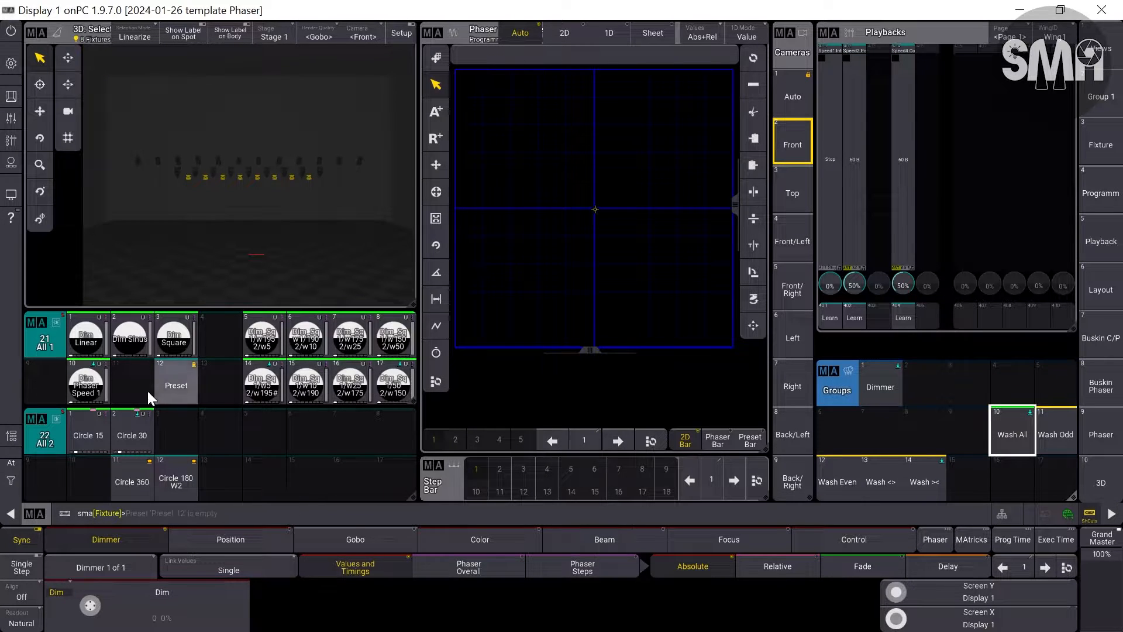
click(163, 382)
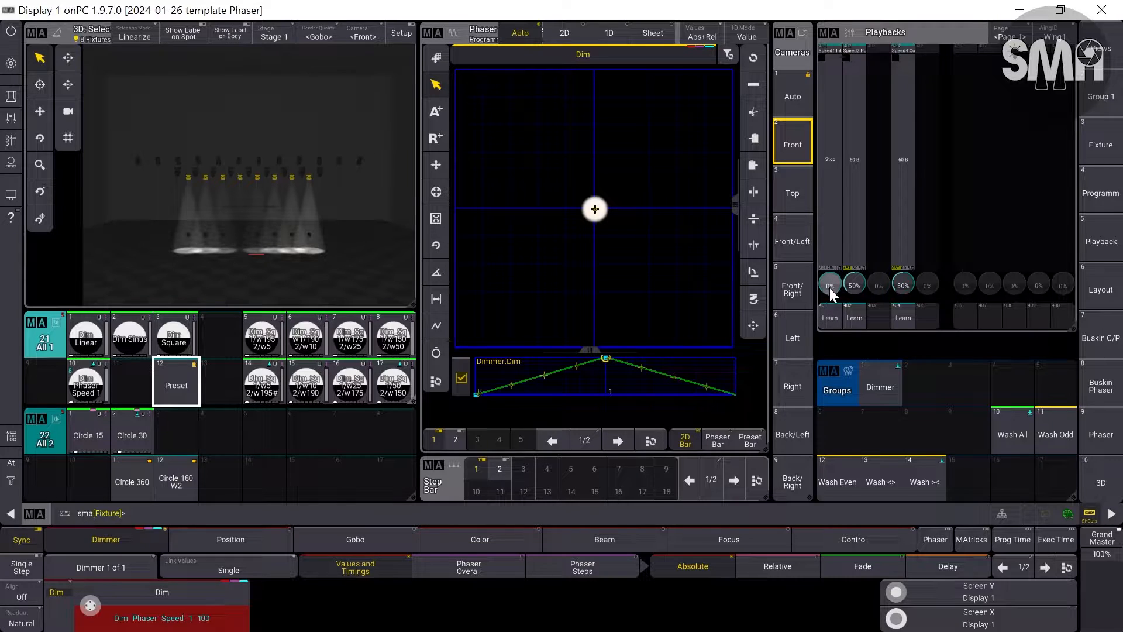
click(828, 318)
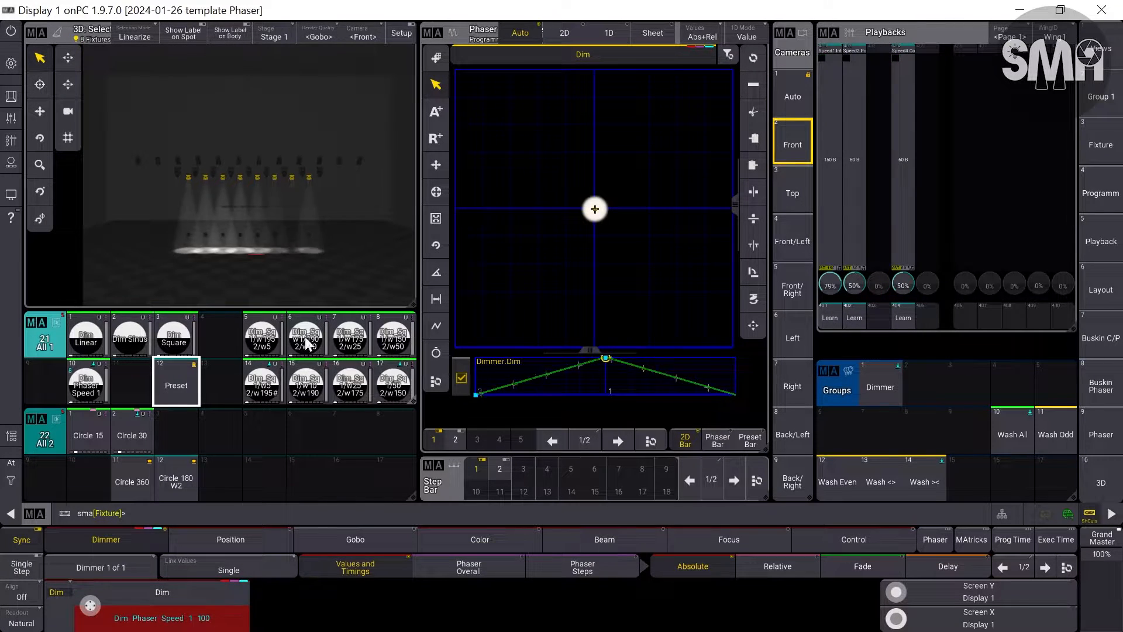
click(825, 319)
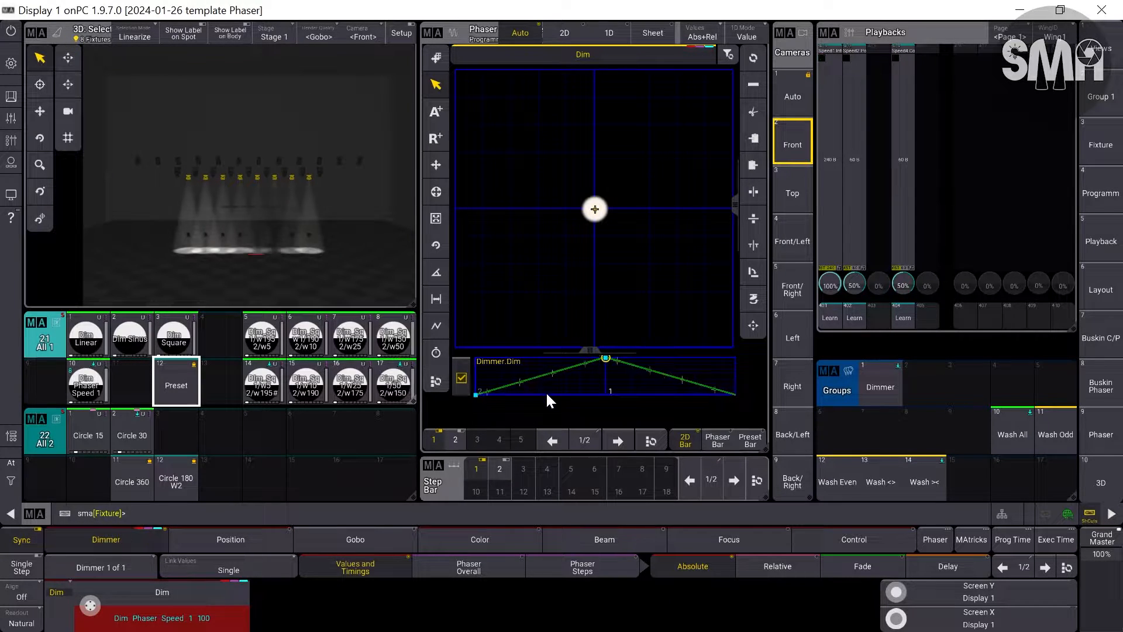
key(Escape)
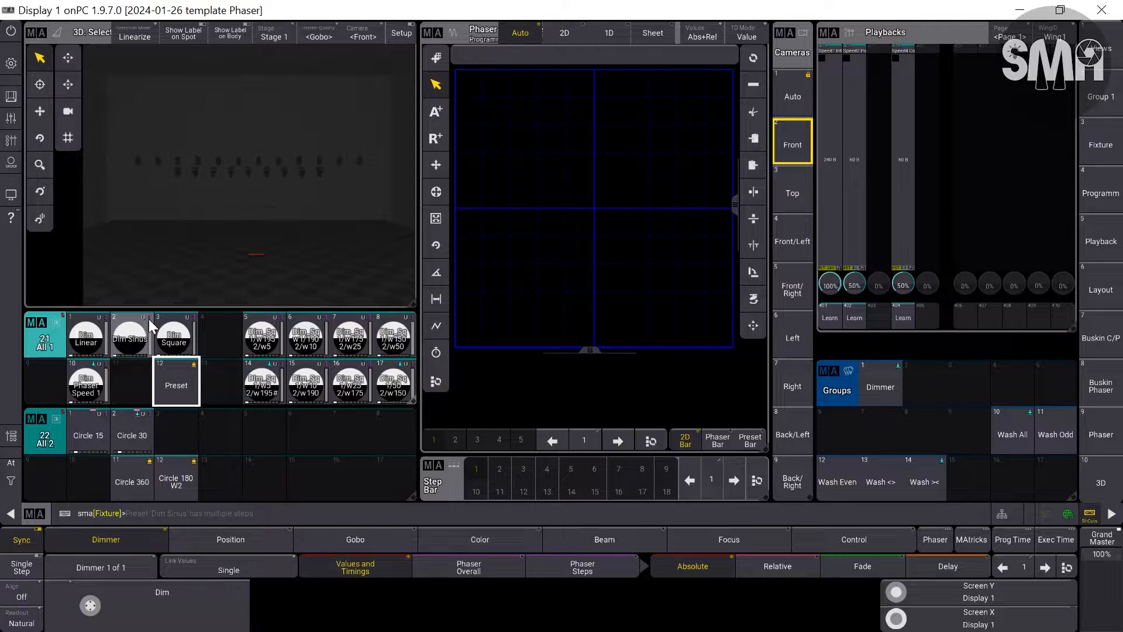
Step: Build a two-step dimmer phaser on fixture 1 with 100 in step 1 and 0 in step 2
text(1)
key(Return)
key(a)
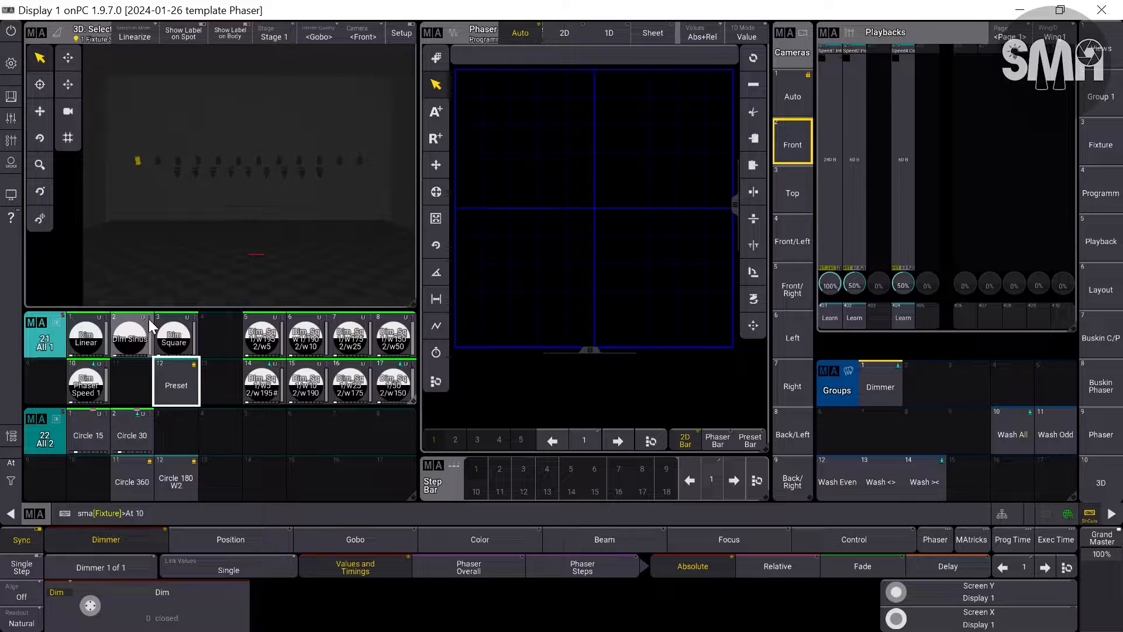
click(148, 319)
key(Page_Down)
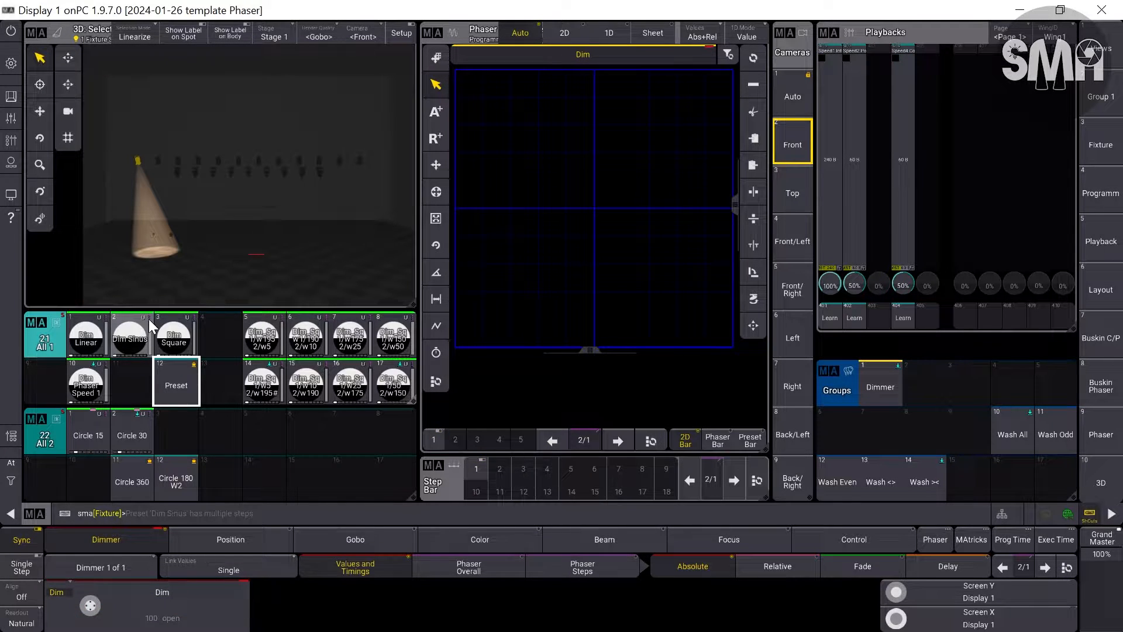
key(a)
key(Return)
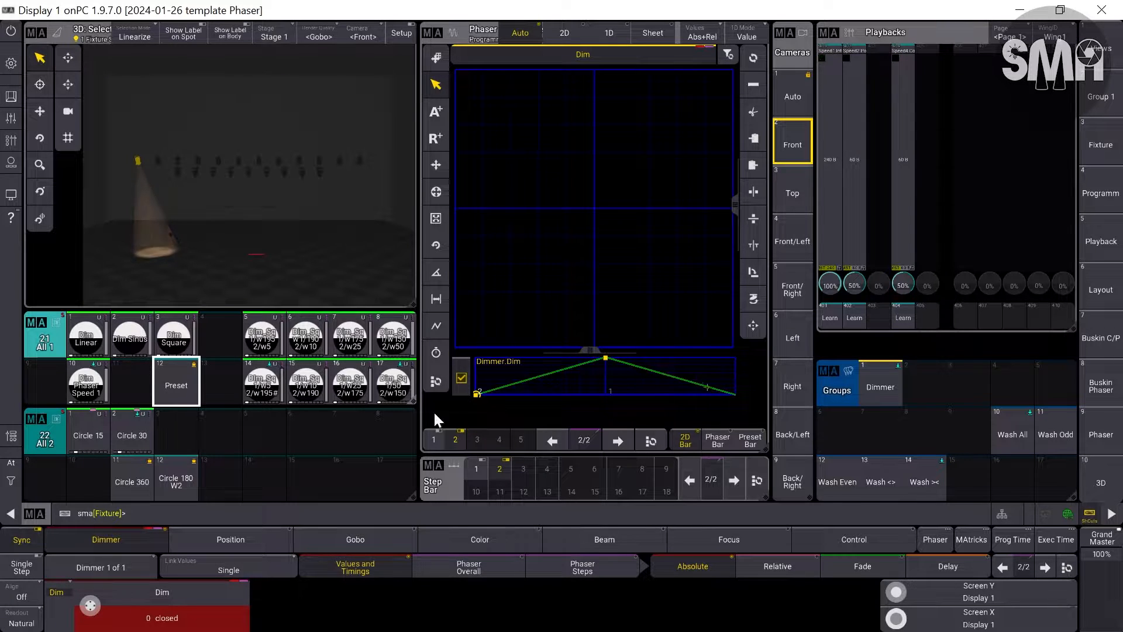
Step: Store the dimmer phaser as a Universal preset in slot 11 of the All 1 pool
click(185, 483)
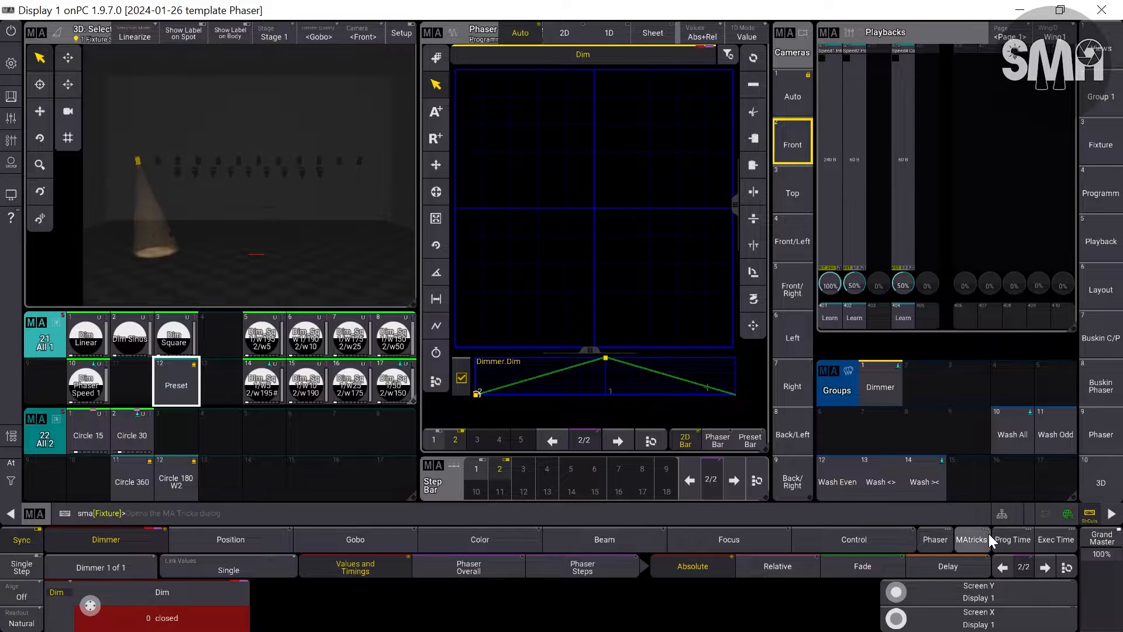
key(s)
click(1049, 423)
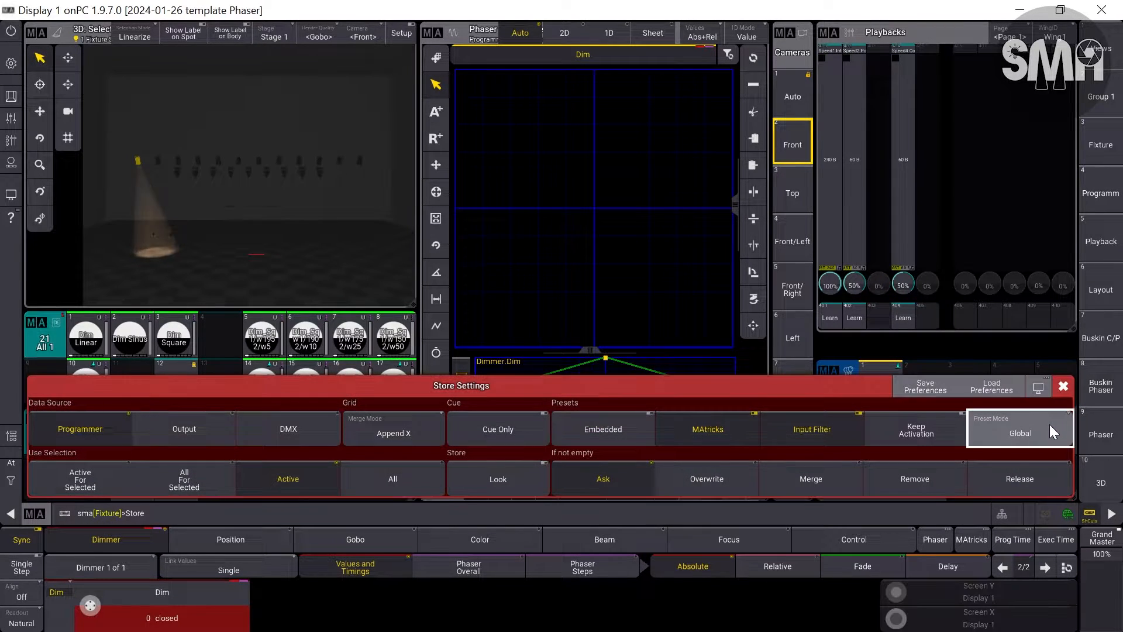
click(1050, 423)
click(1049, 424)
click(1062, 387)
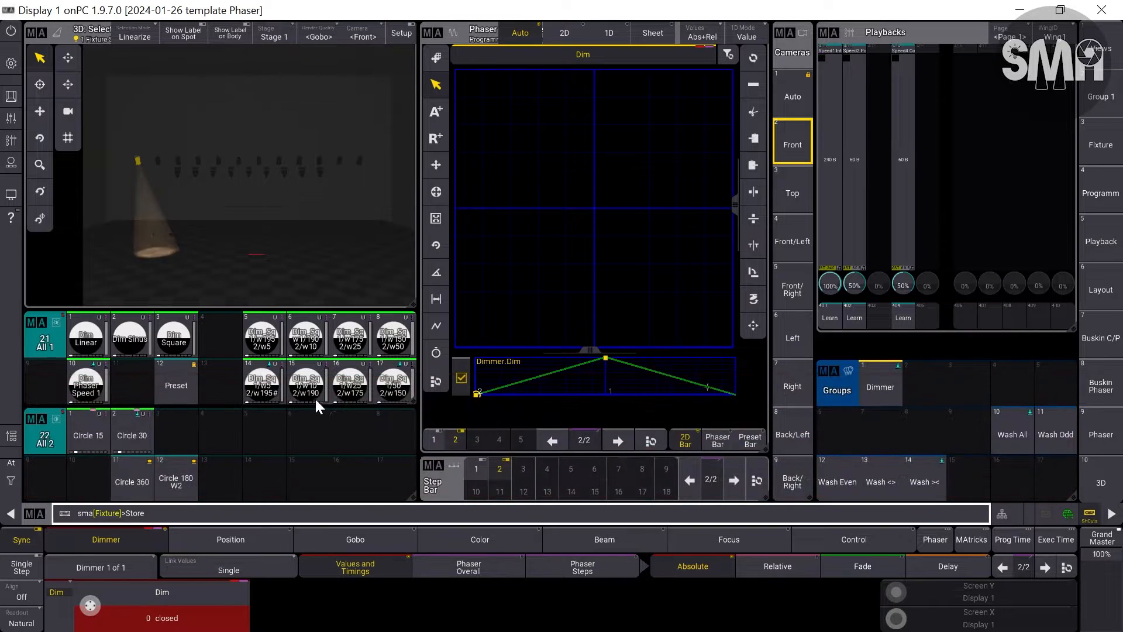
click(130, 378)
Step: Label preset 11 "Dim Phaser no SpeedM" and clear the programmer
right_click(131, 379)
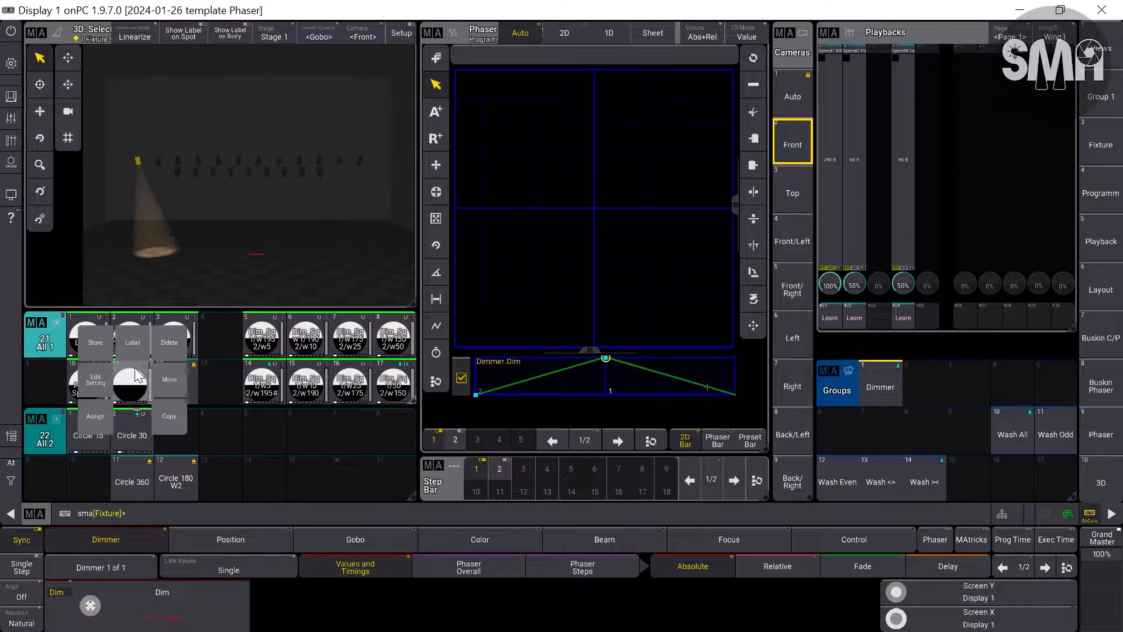
click(132, 340)
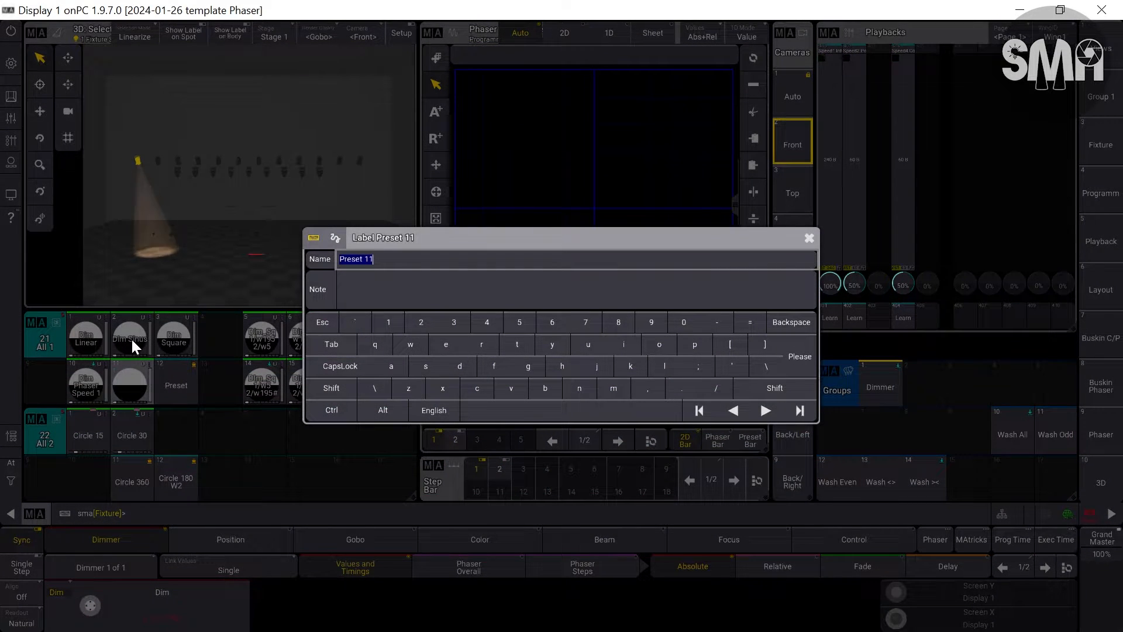
text(Dim Phaser no Spe)
text(edM)
key(Return)
click(131, 340)
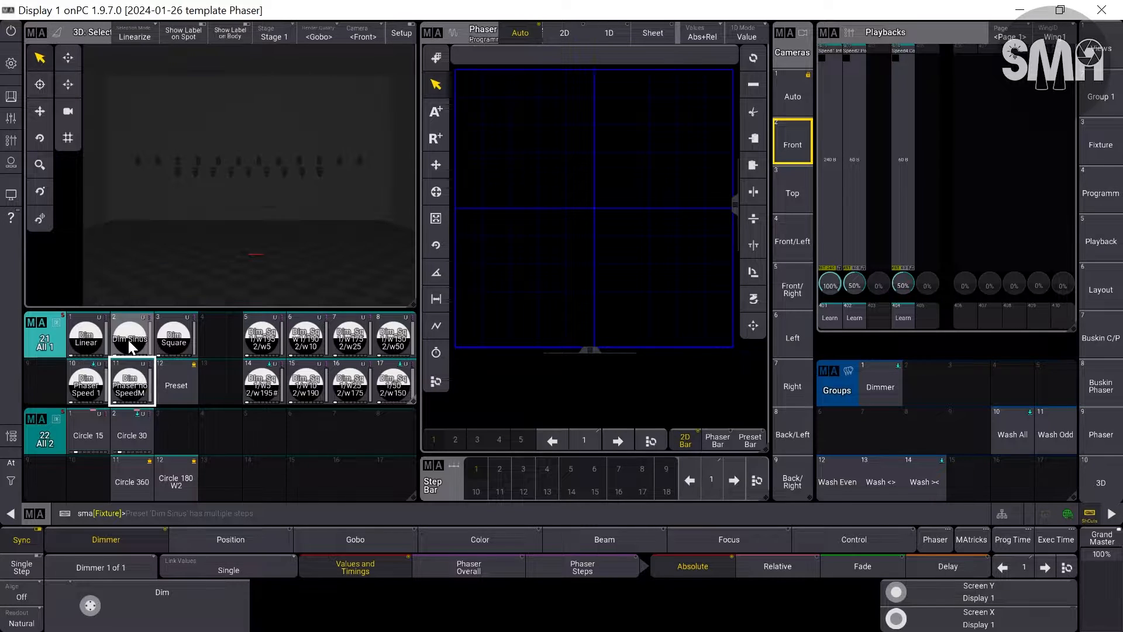
Step: Select the Wash All group and apply the preset Dim Phaser no SpeedM to it
click(129, 391)
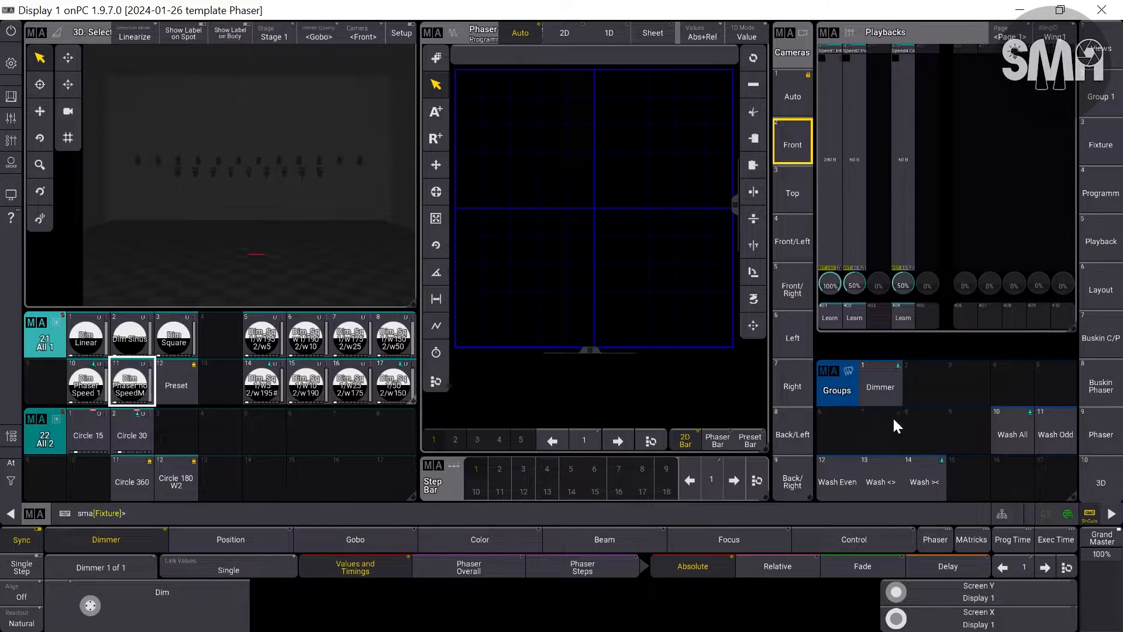
click(1004, 440)
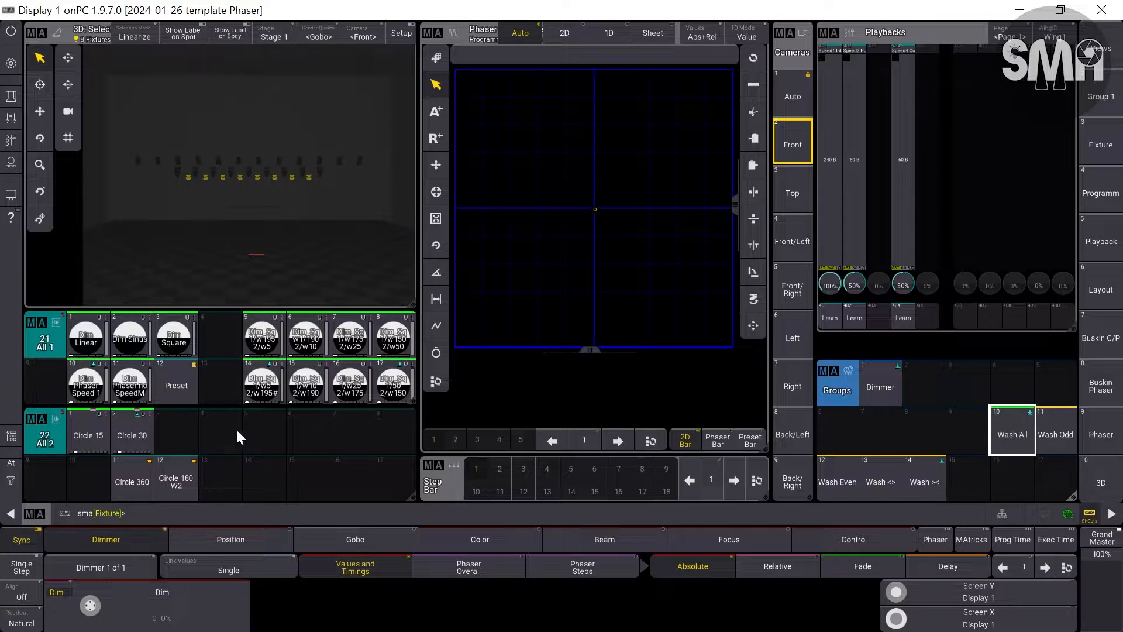
click(136, 393)
click(133, 385)
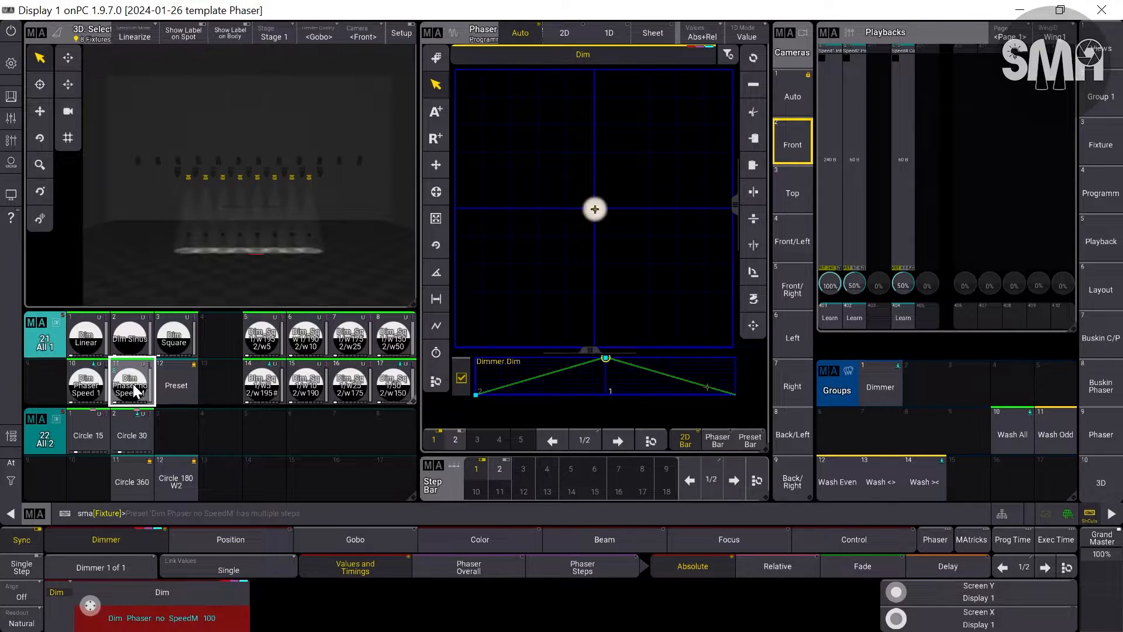
Step: Set XWings to 2 and Phase To X to 180° in the selection's MAtricks, and close the editor
click(968, 540)
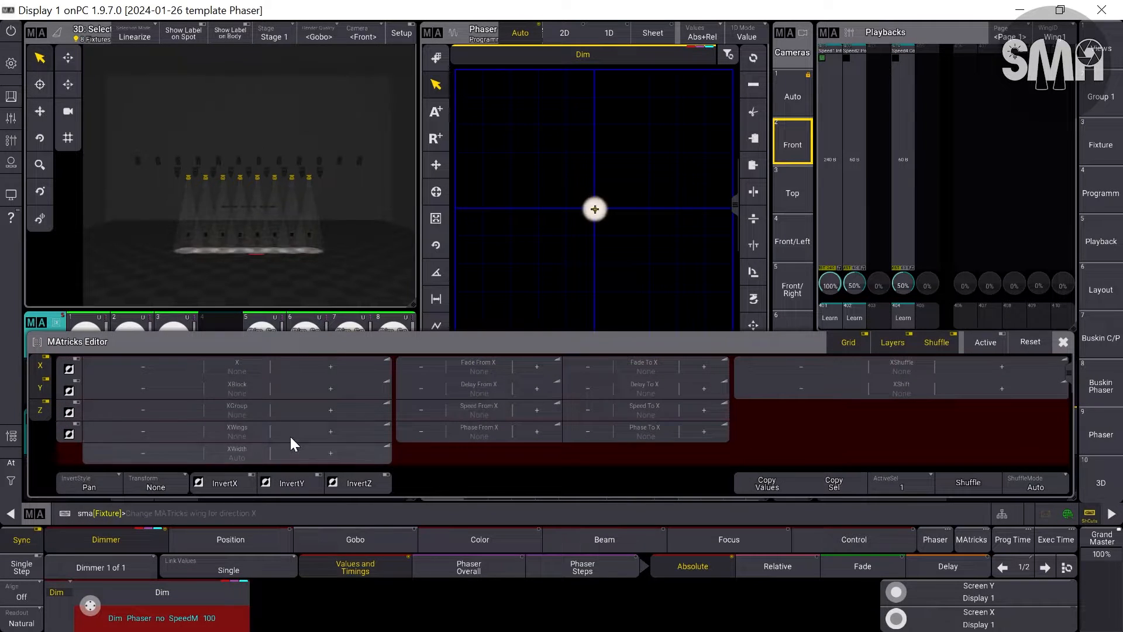
click(331, 434)
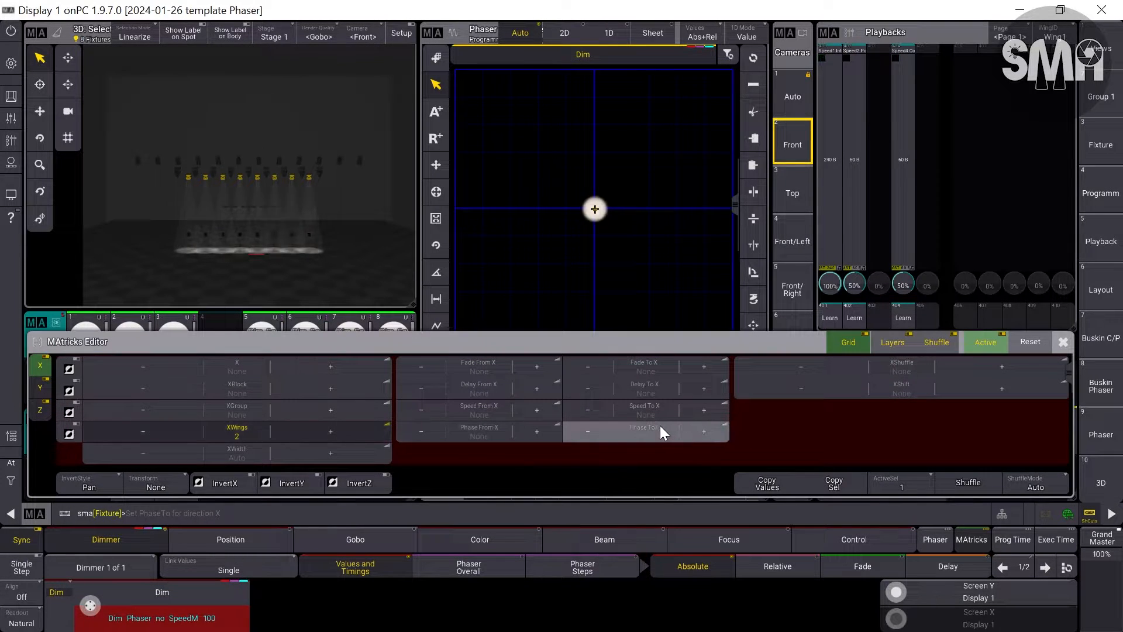
click(643, 429)
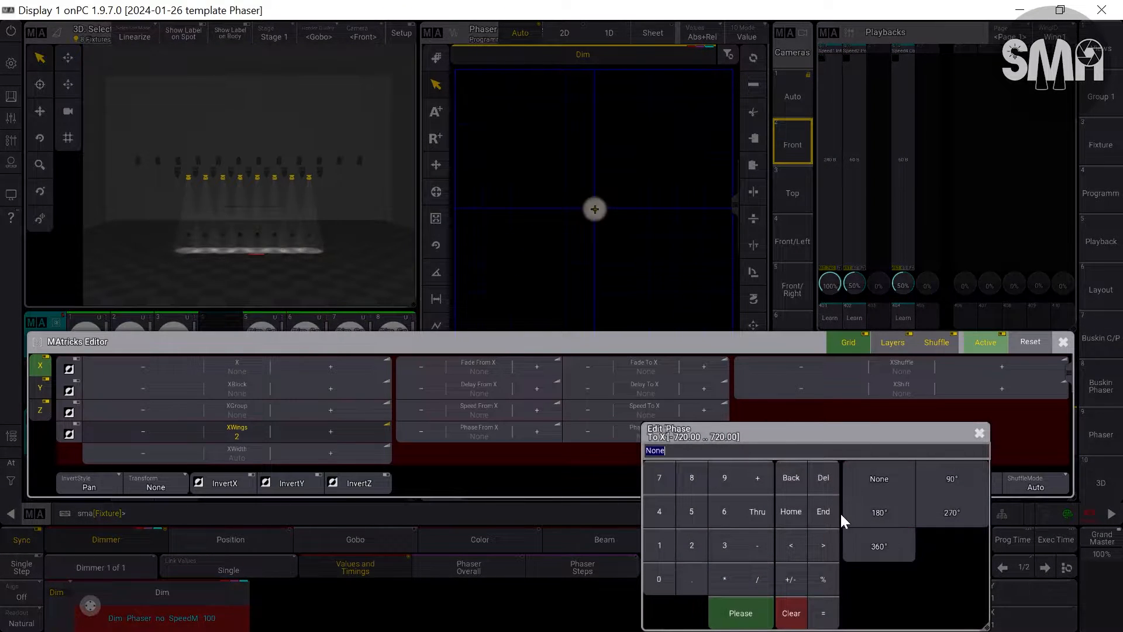
click(874, 515)
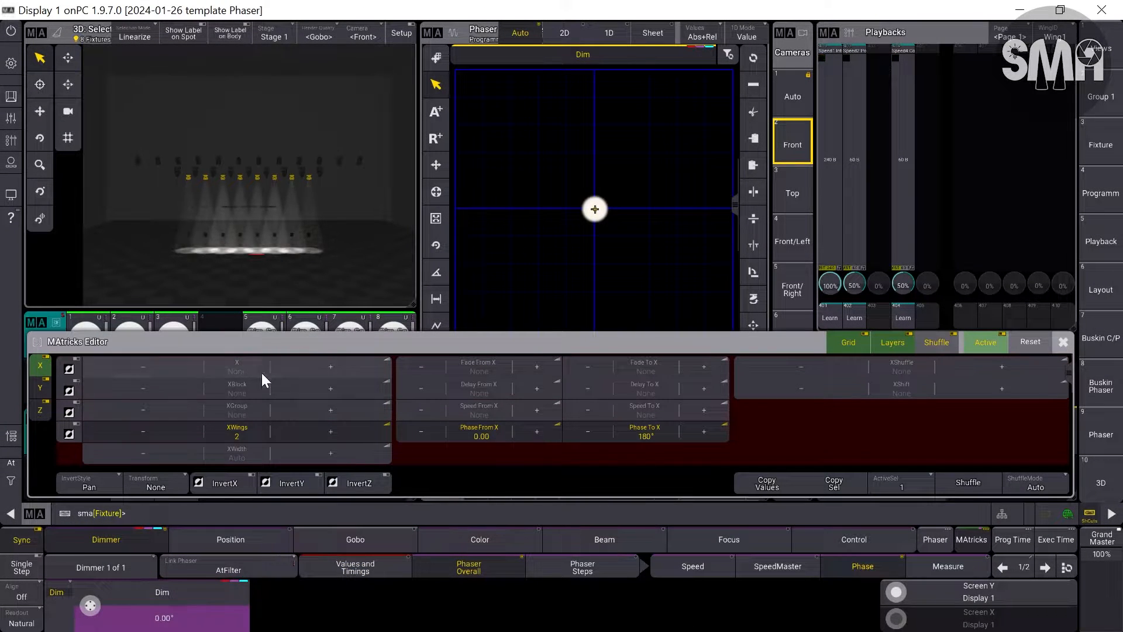
click(1063, 343)
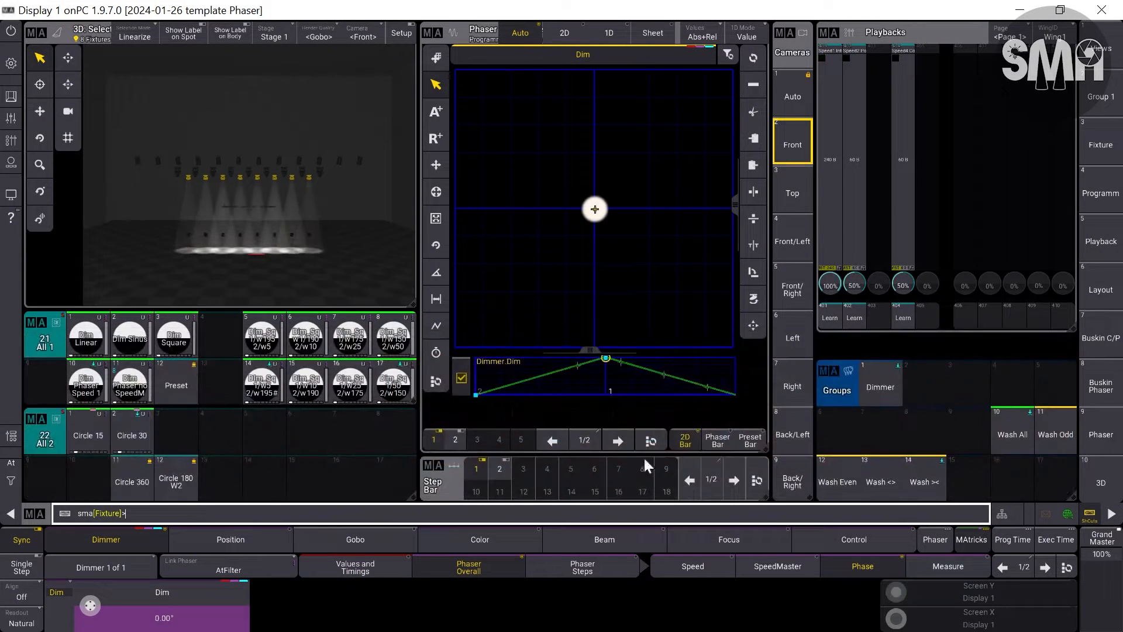
Step: Remove the All 2 preset pool window and add a Sequences pool window in its place
click(32, 417)
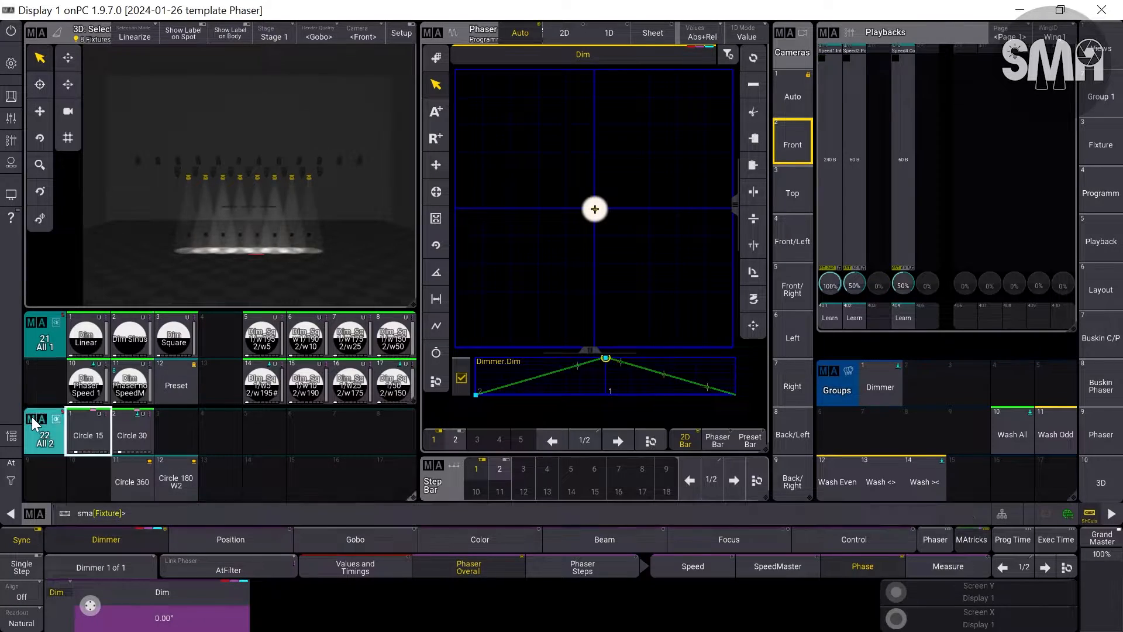
click(681, 248)
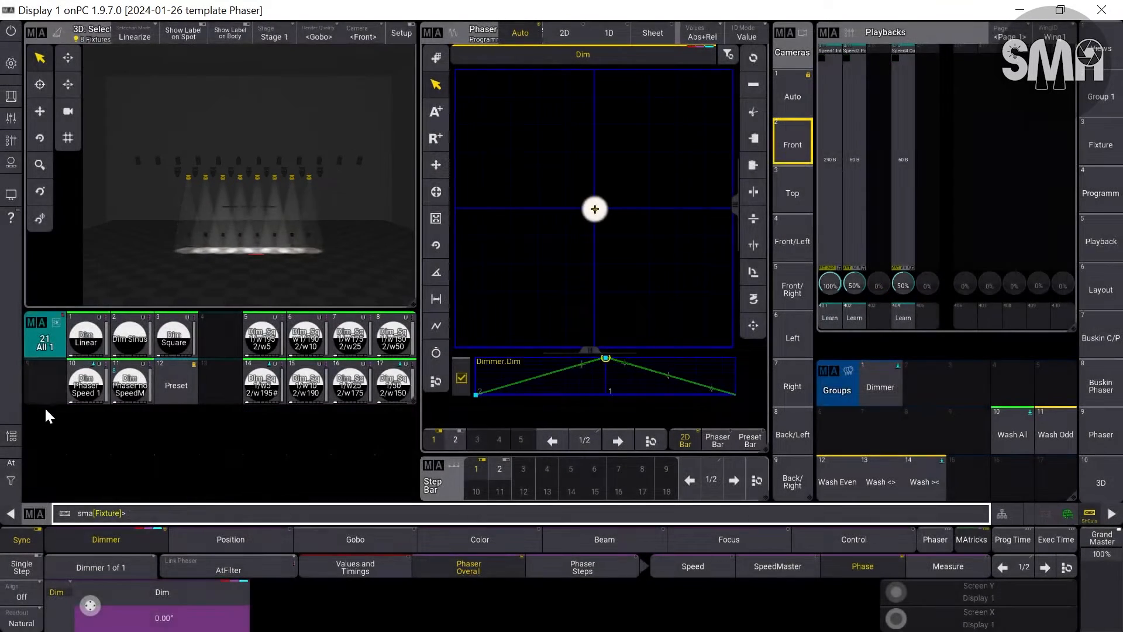
click(38, 413)
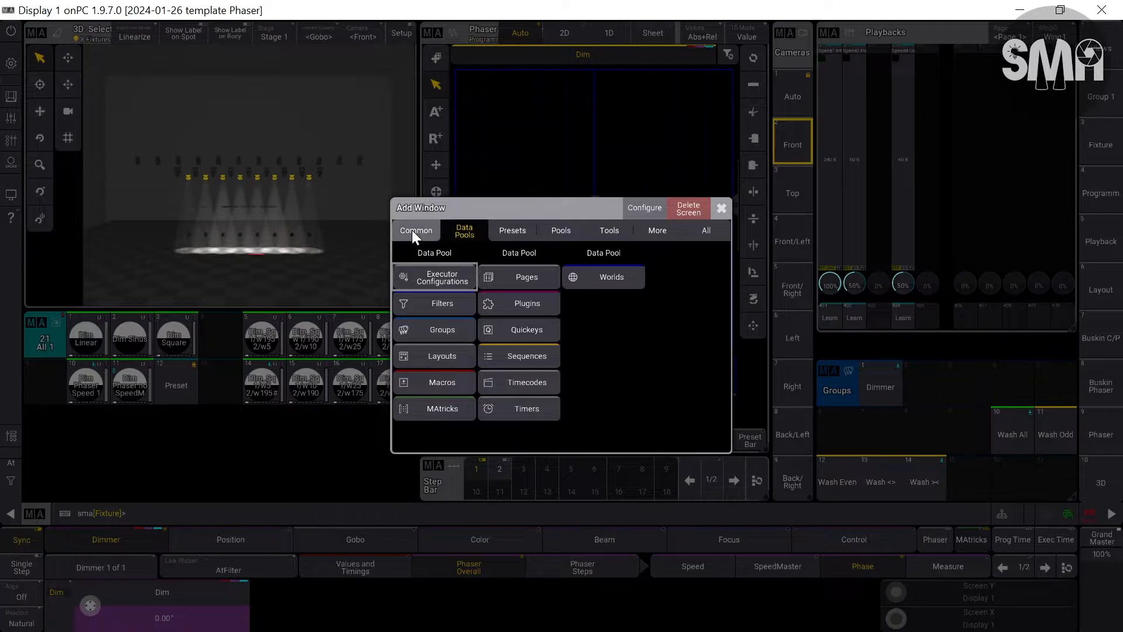
click(527, 356)
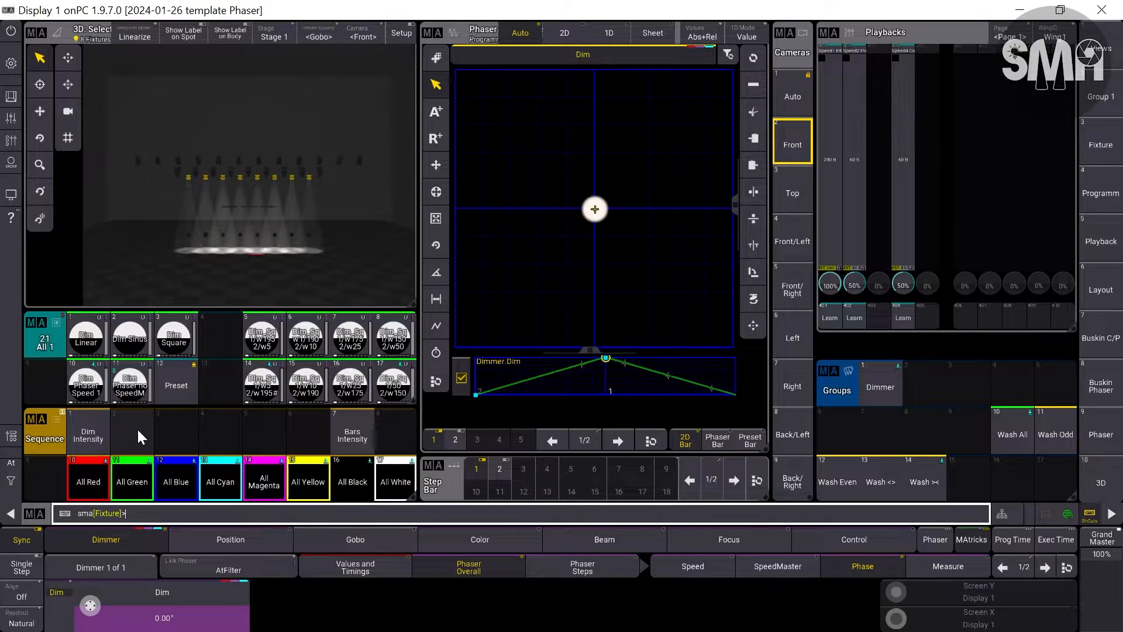
Step: Store the programmed wash phaser as sequence 2, label it "Dim Phaser", and clear the programmer
key(s)
click(137, 427)
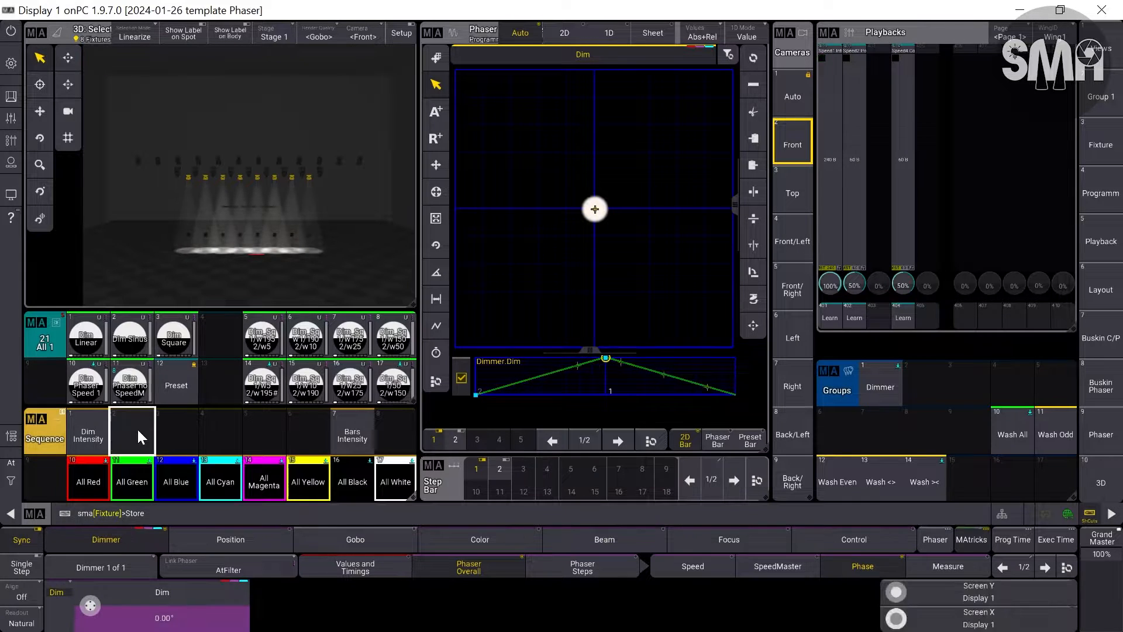
drag(138, 430, 129, 401)
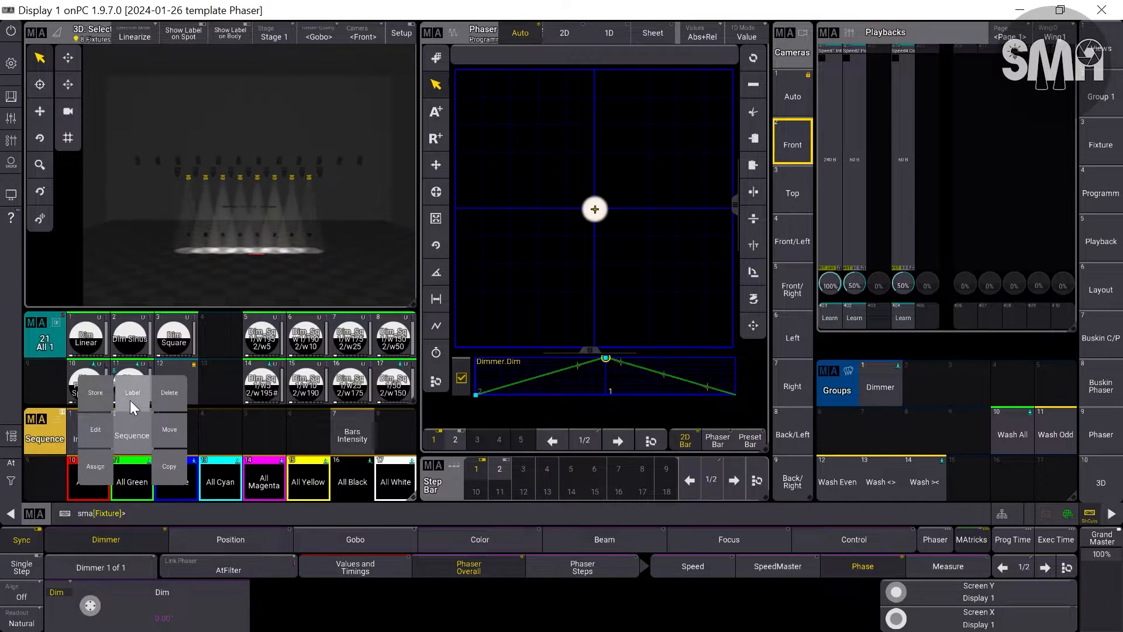
text(Dim )
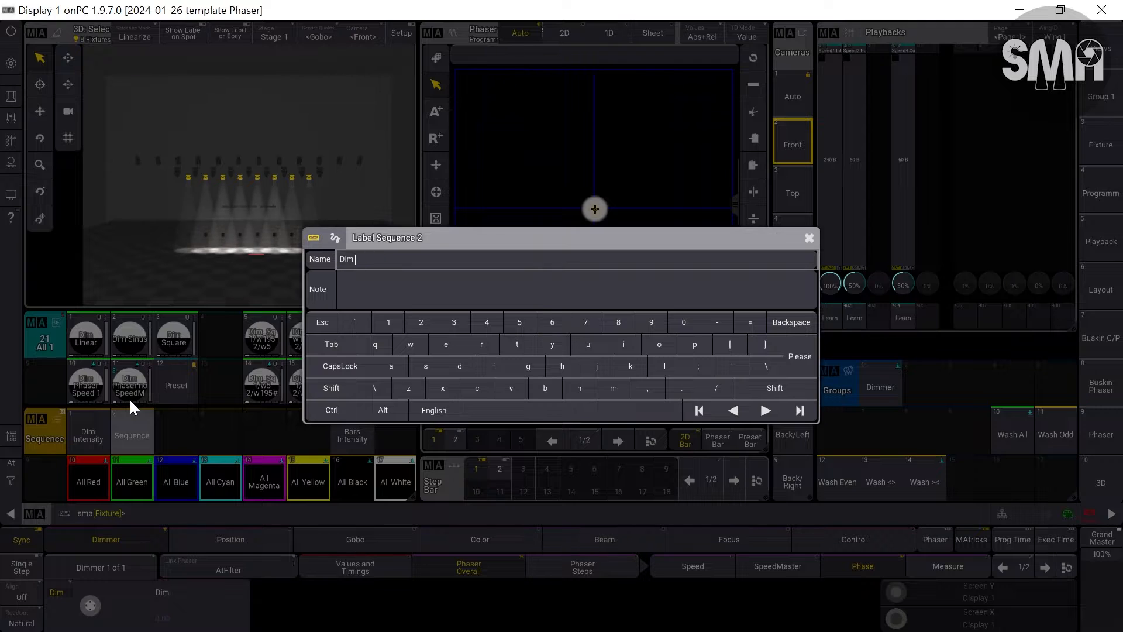
text(Phaser)
key(Return)
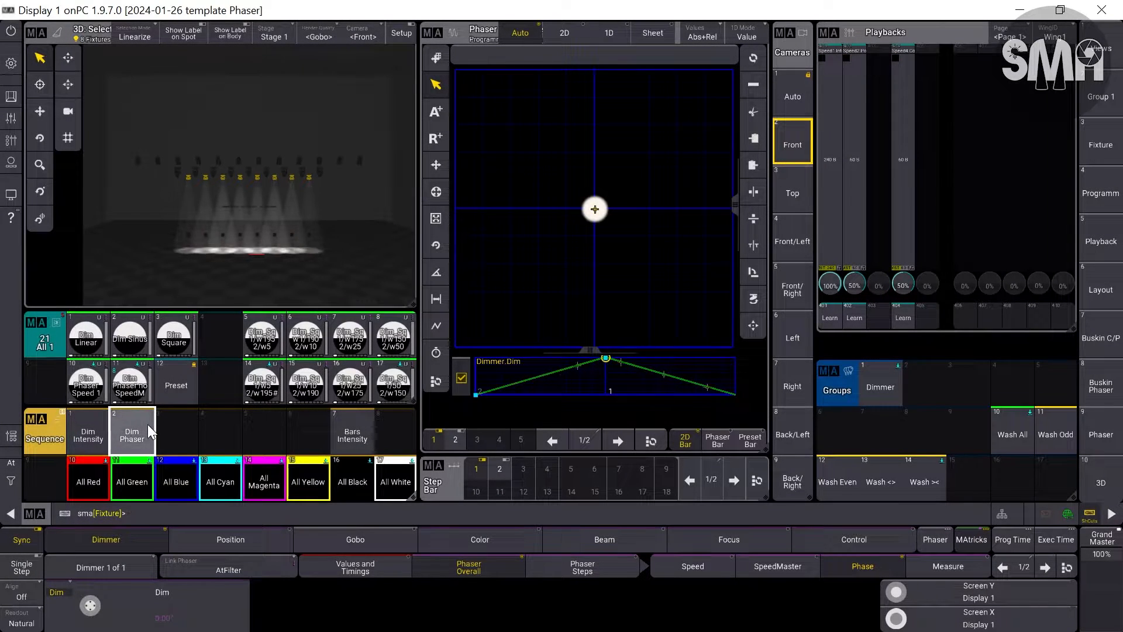
key(Escape)
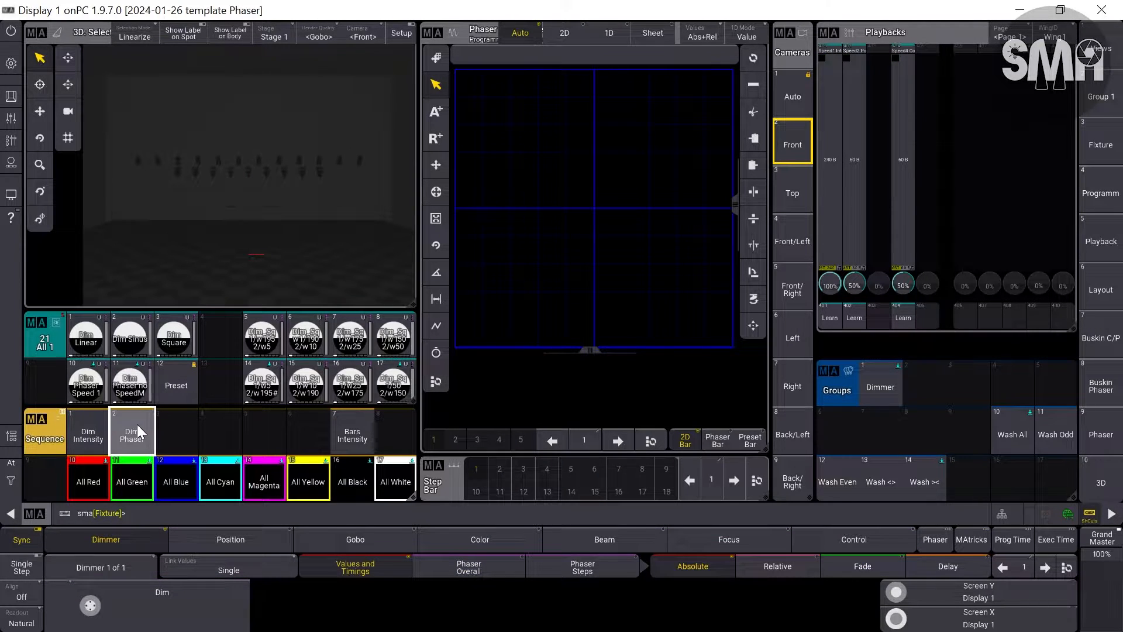
Step: Set the Speed Master to Speed1 Intensity in the settings of sequence Dim Phaser, and close the editor
drag(137, 420, 88, 435)
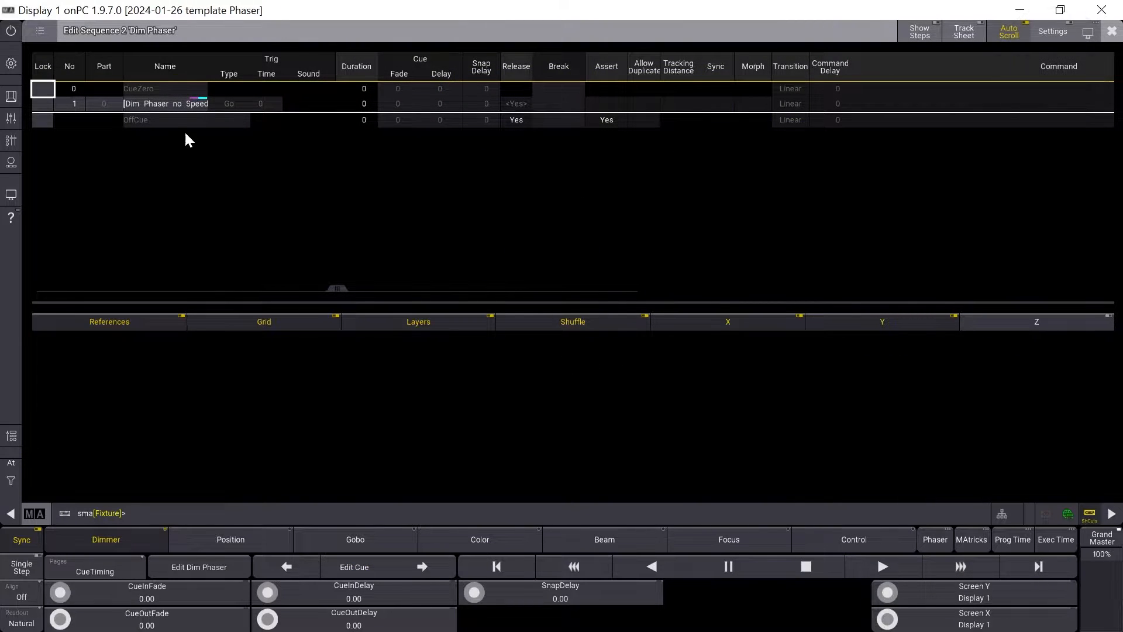
click(1047, 32)
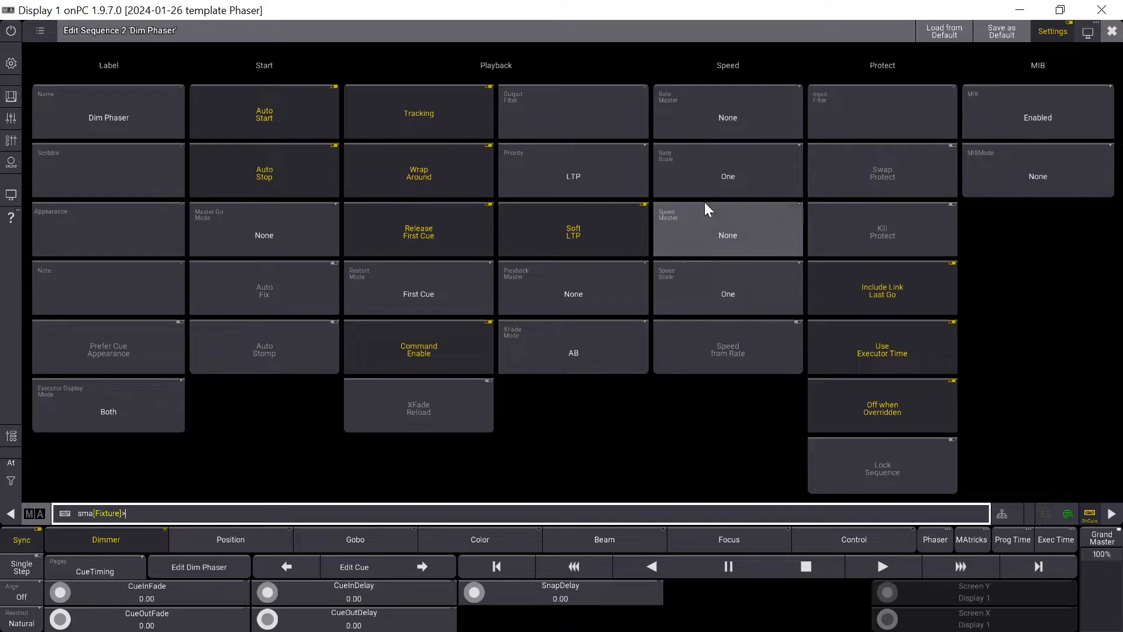
click(734, 233)
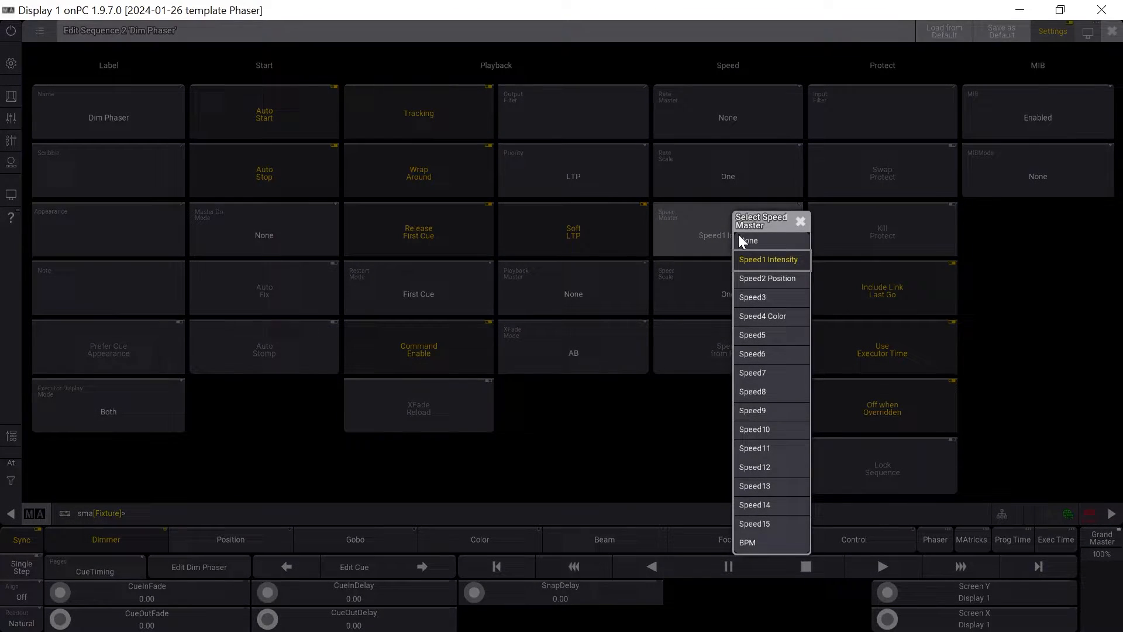
click(783, 260)
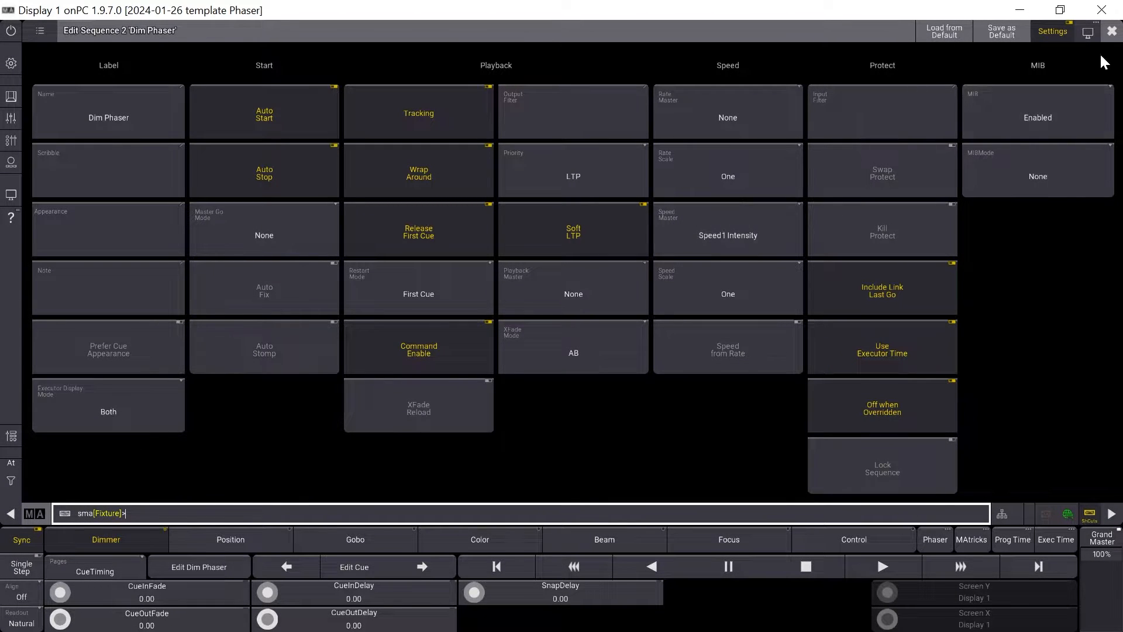
click(1112, 32)
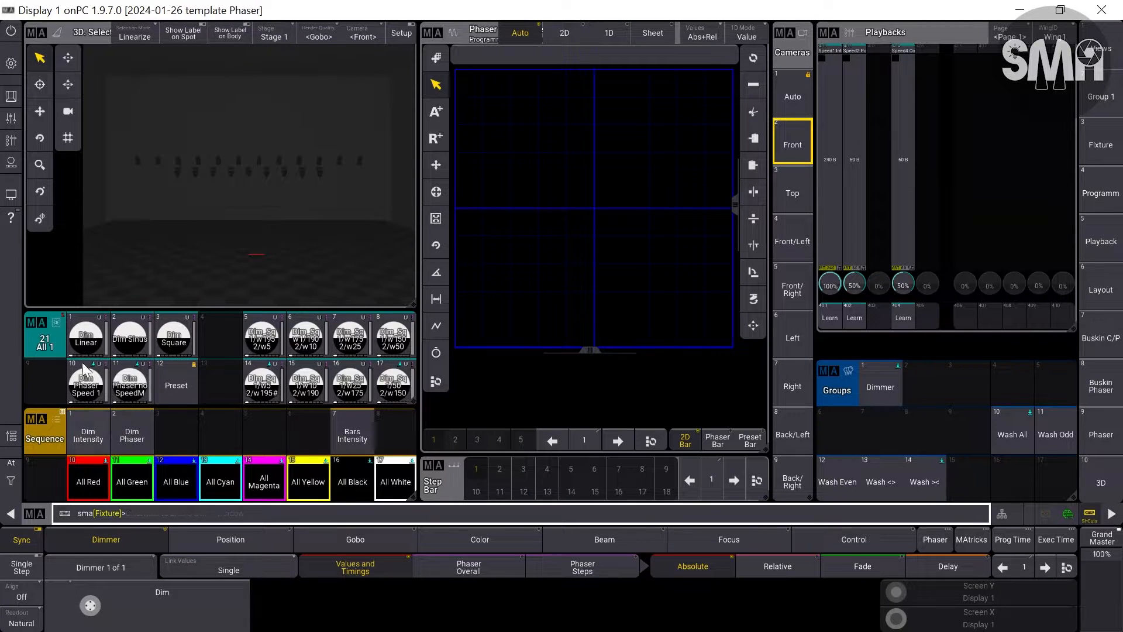
Step: Start sequence Dim Phaser with a Go+ command
click(11, 96)
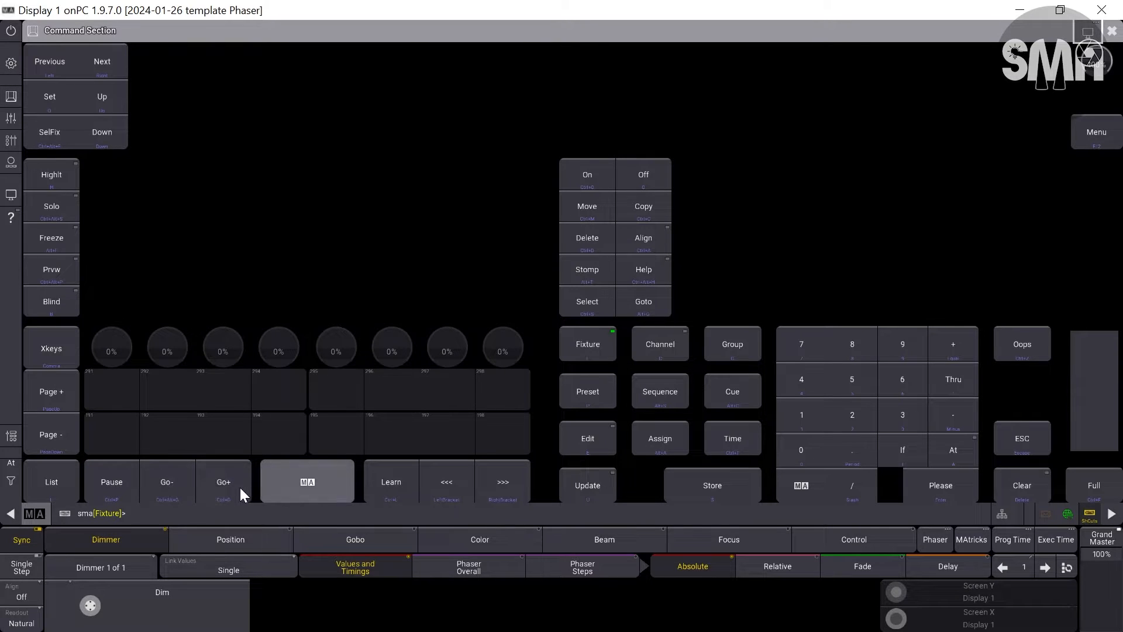
click(231, 493)
click(1110, 31)
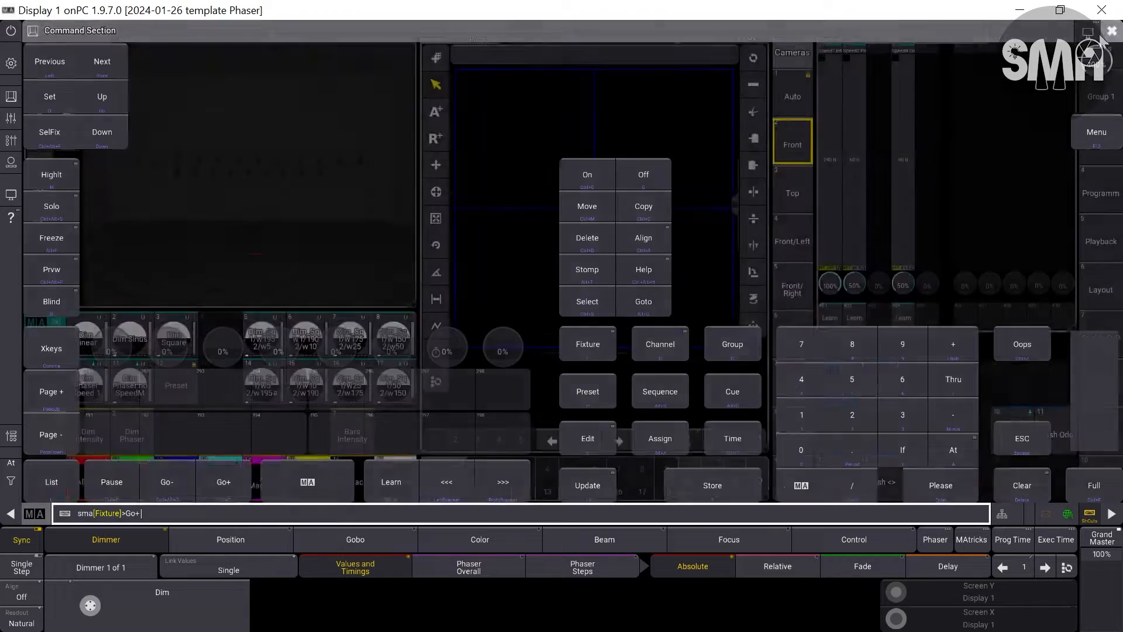
click(144, 445)
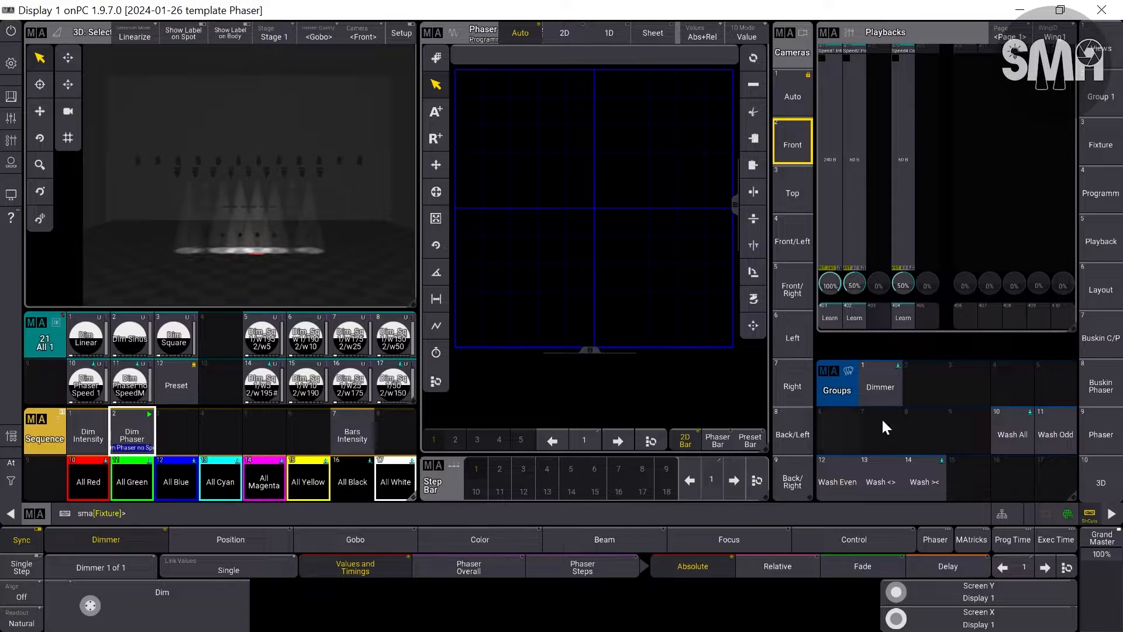
Step: Tap a learned speed on the first speed master, and vary its level down and back up to 70%
click(835, 311)
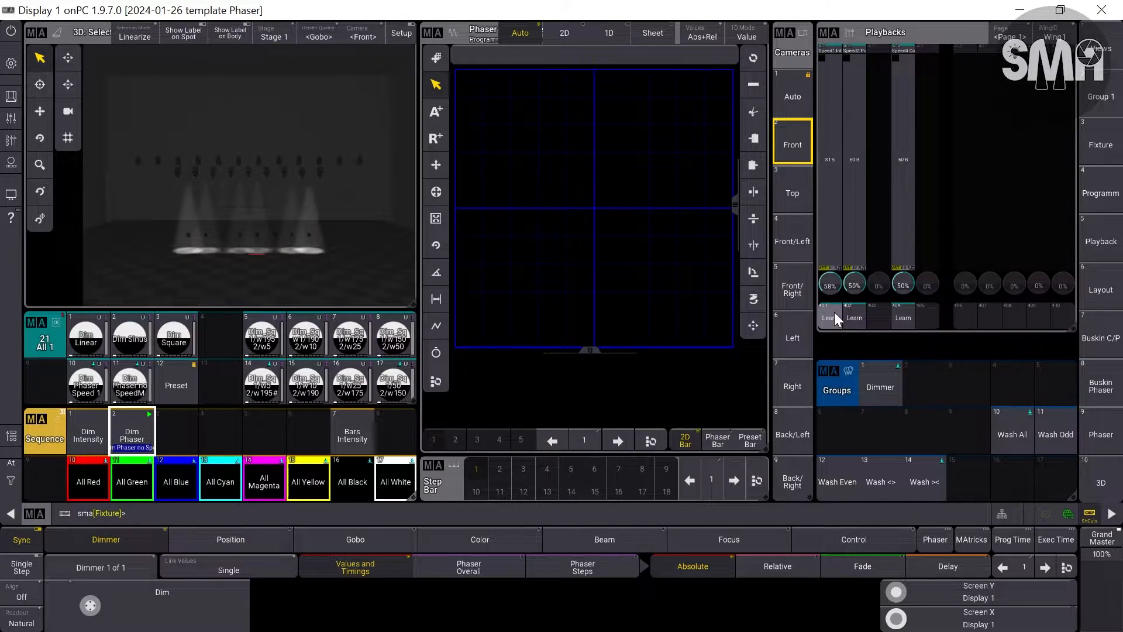
click(834, 311)
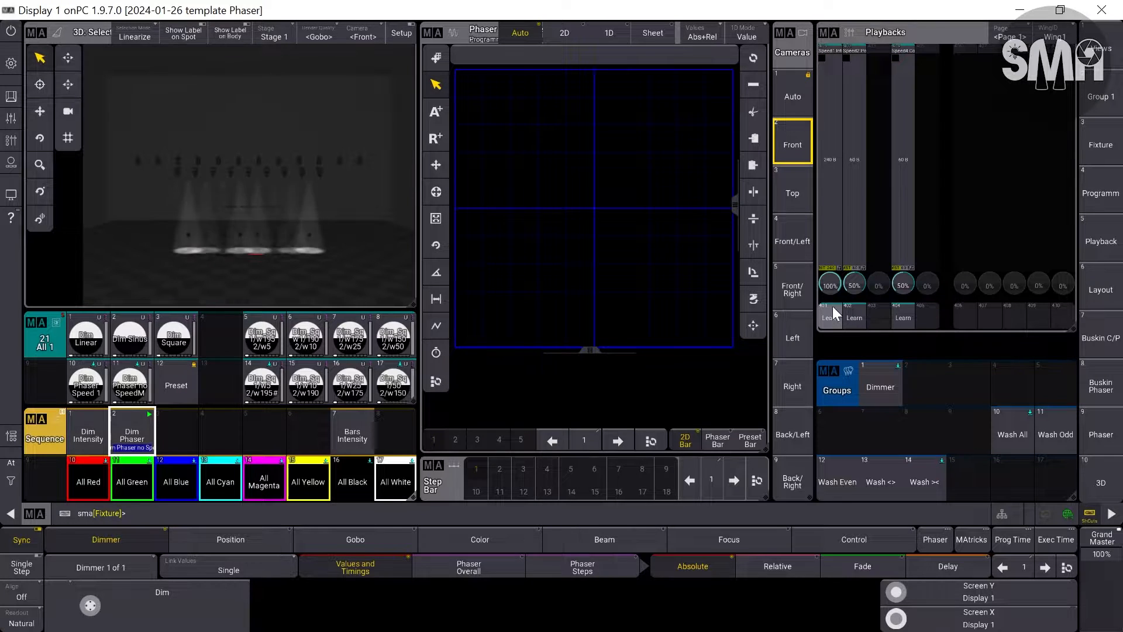
scroll(831, 286, down, 8)
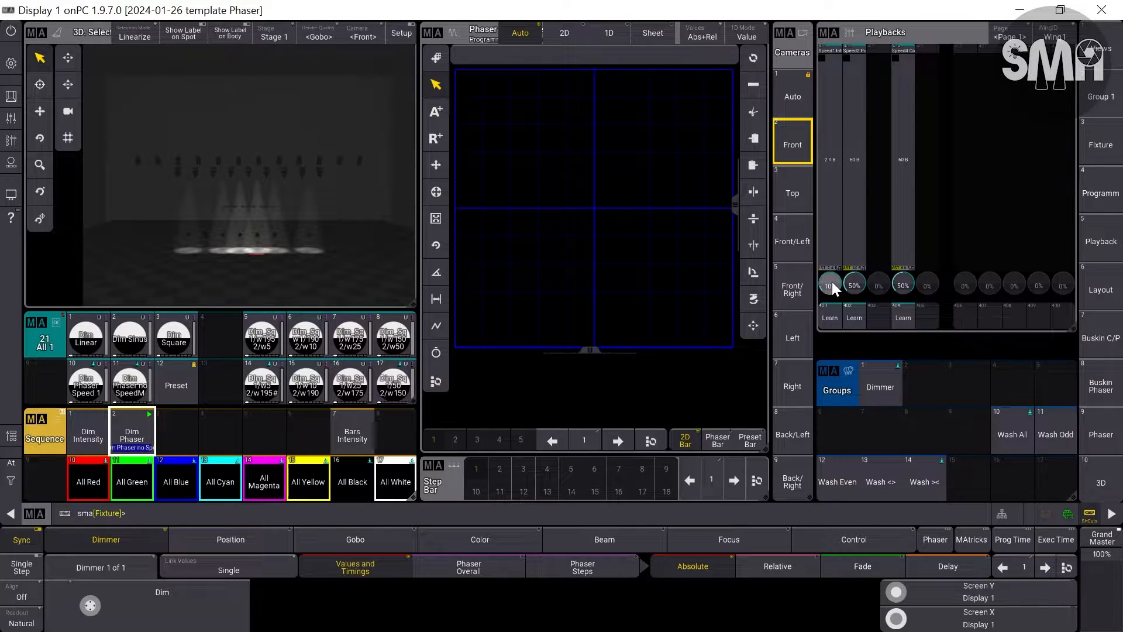
scroll(832, 282, down, 2)
scroll(831, 287, up, 13)
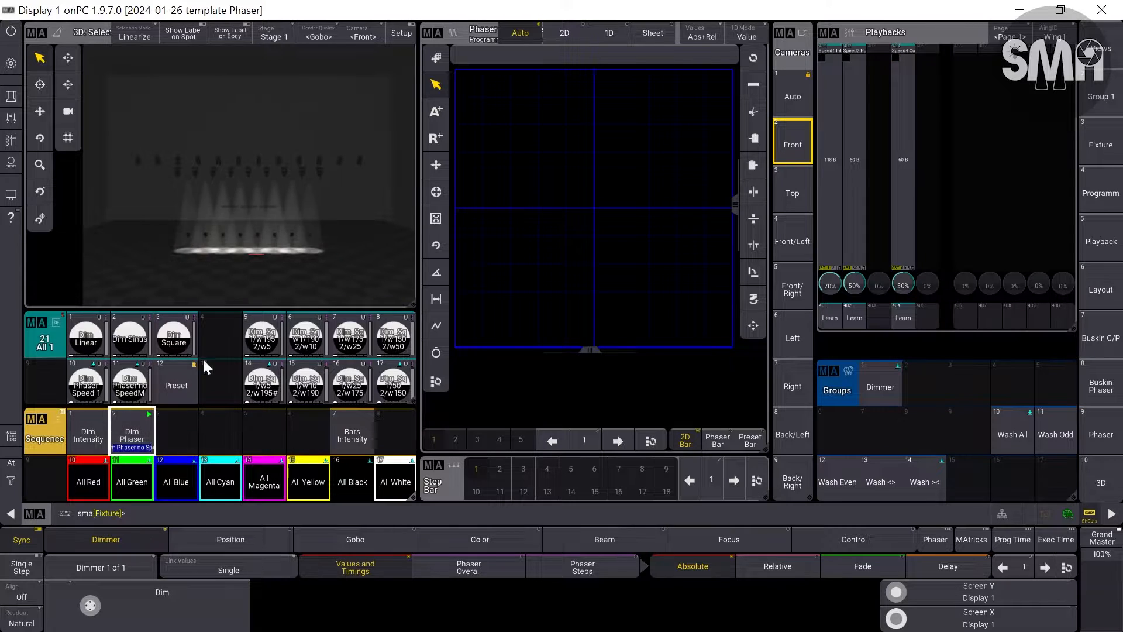
Step: Switch off all running playbacks with Everything Off
click(137, 431)
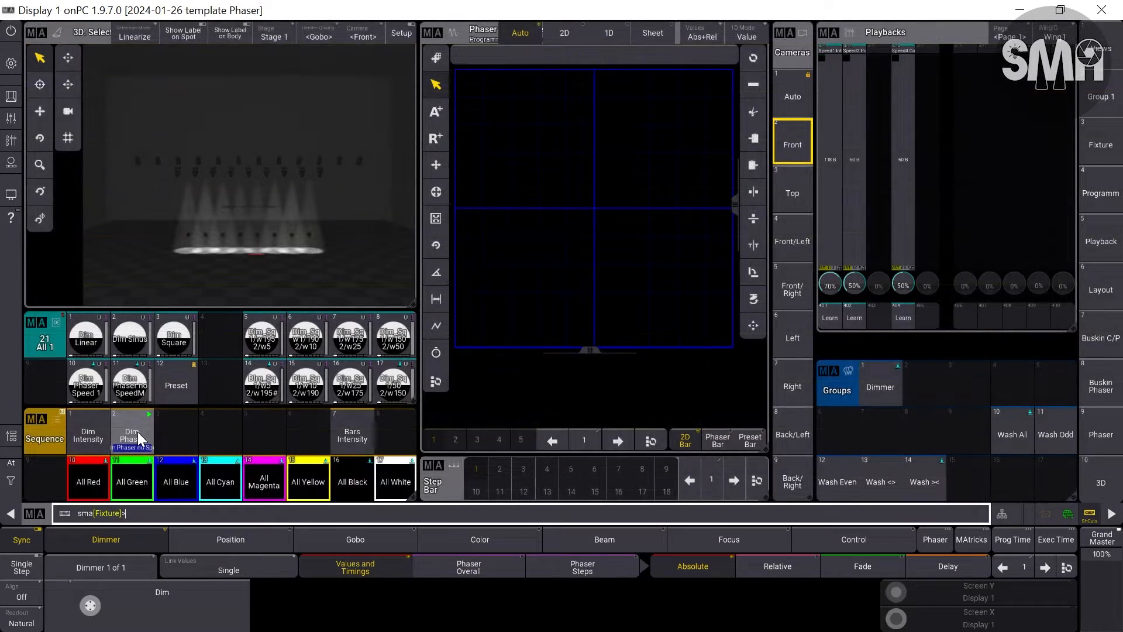
key(o)
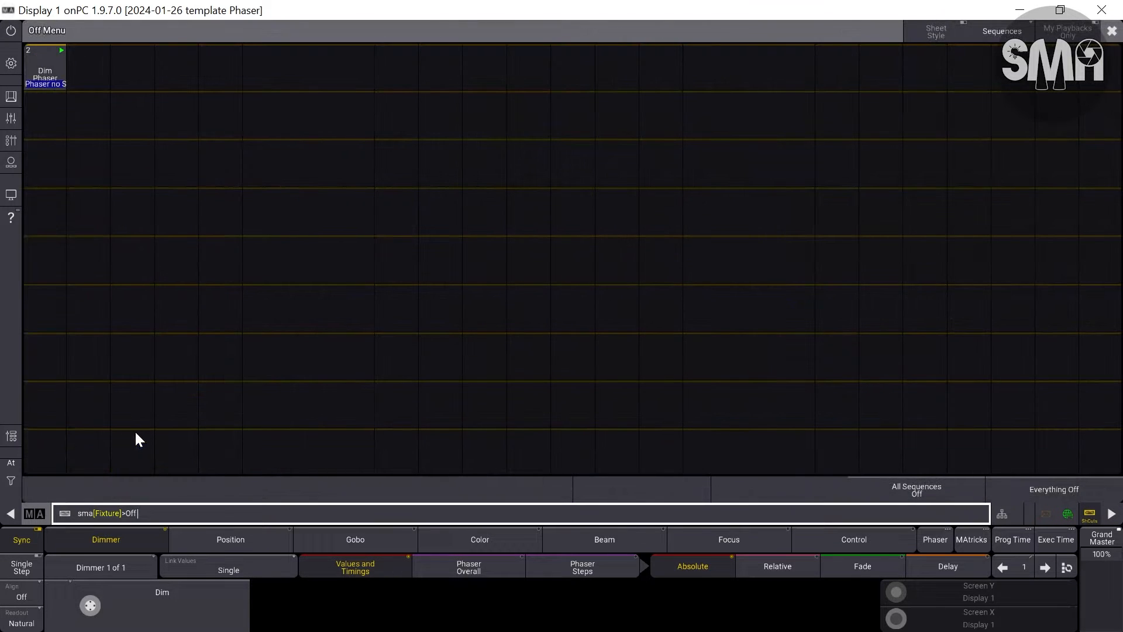
click(1037, 492)
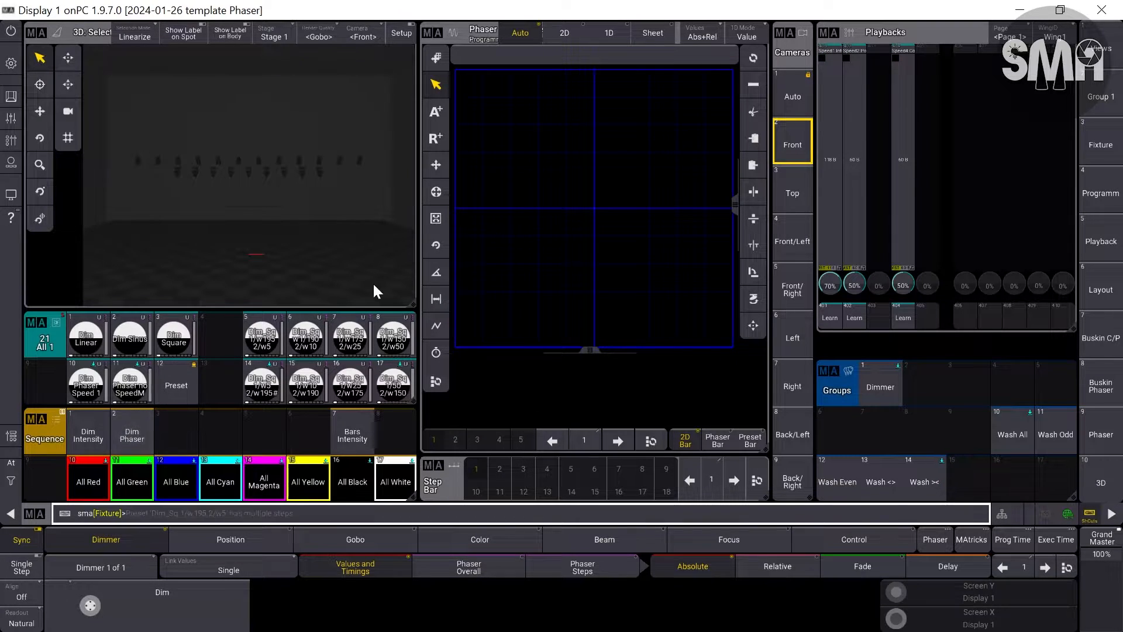
Step: Store an empty sequence 4 and label it "Cue Speed"
click(219, 431)
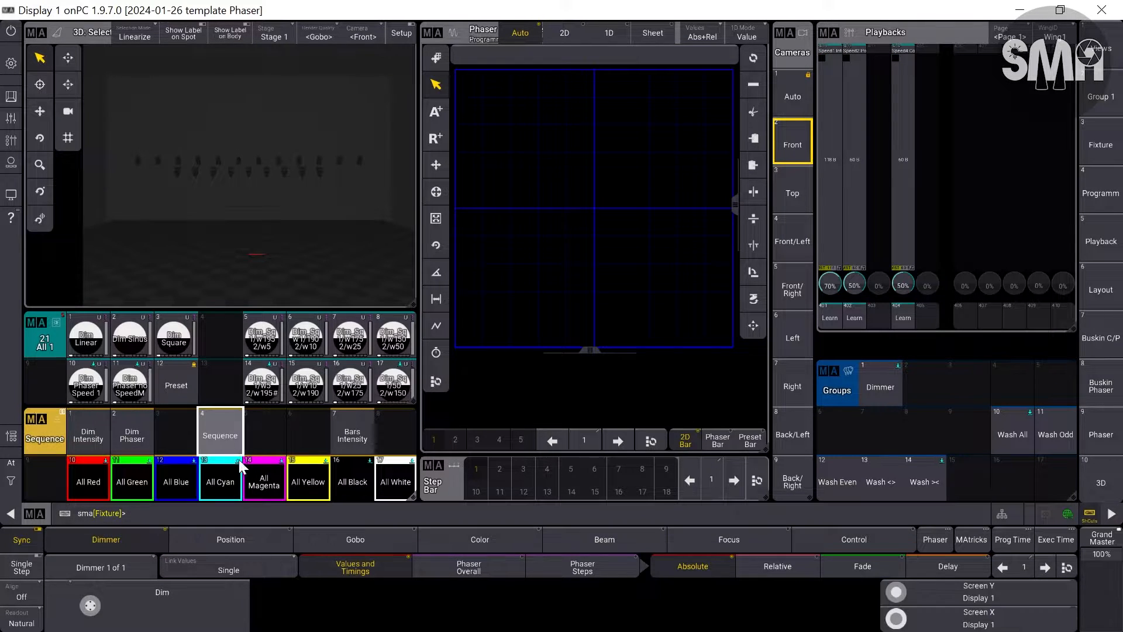
drag(219, 432, 213, 474)
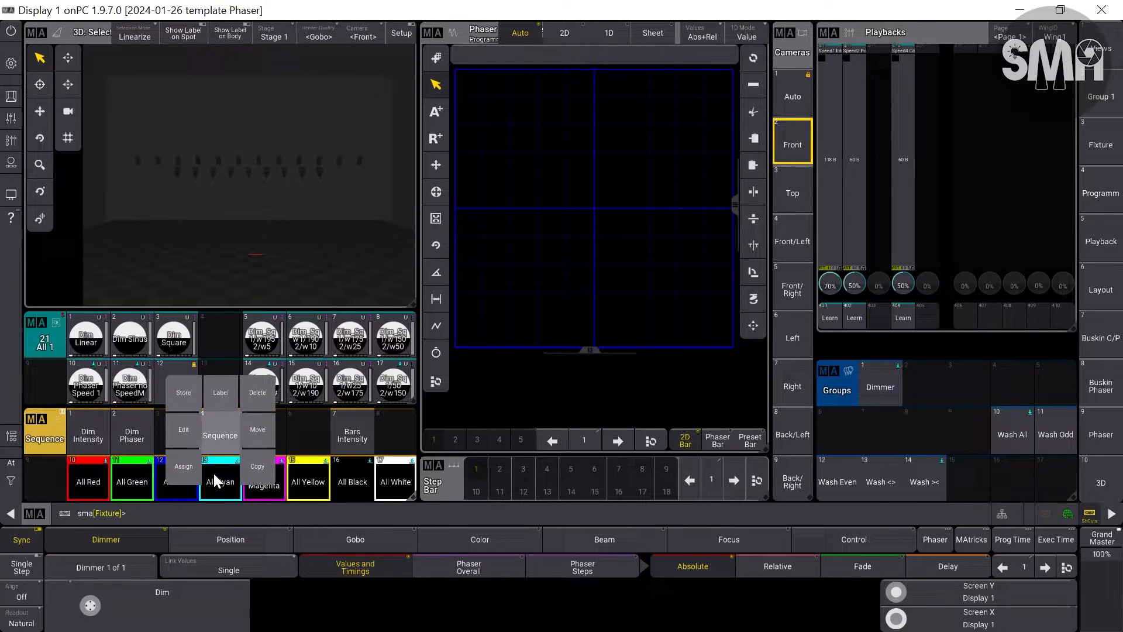
click(215, 386)
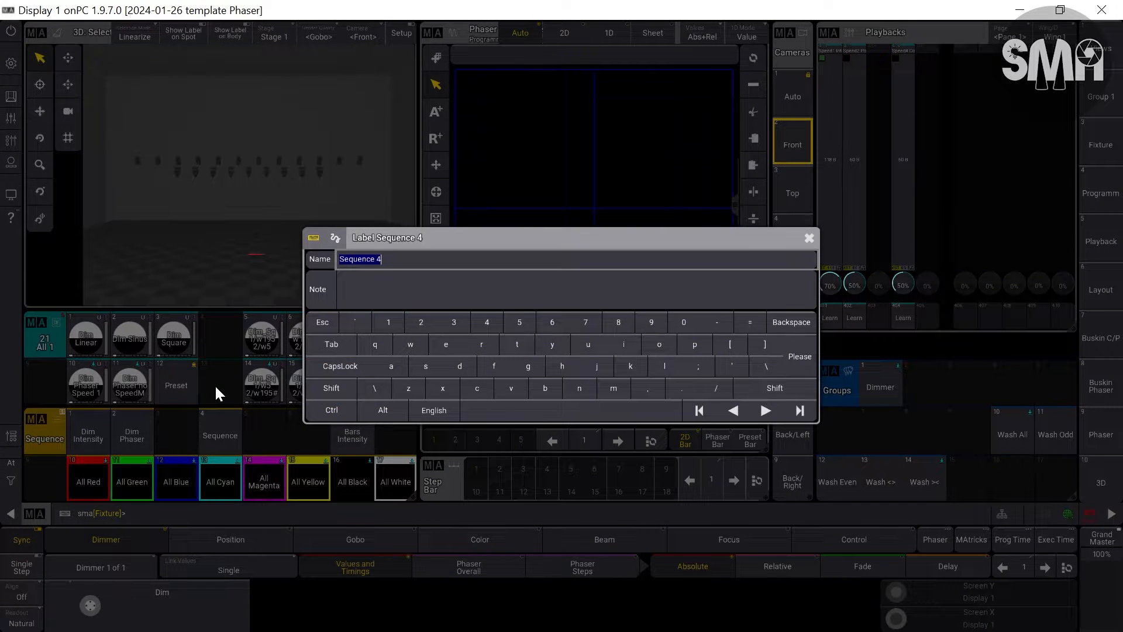
text(Cue Speed)
key(Return)
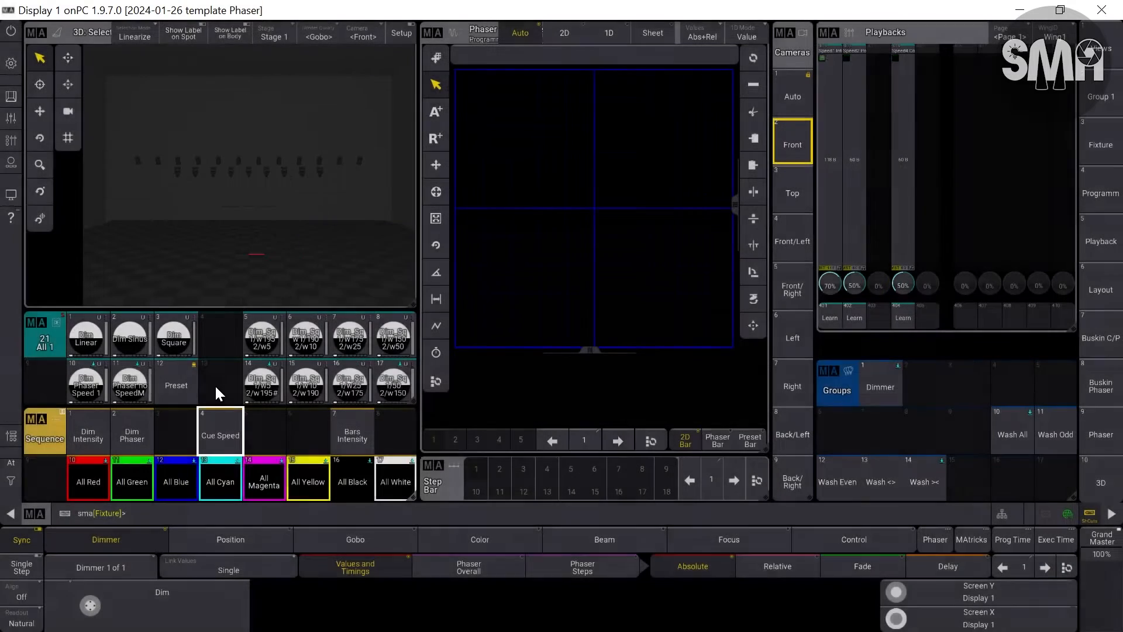
Step: Open sequence Cue Speed for editing and add a new recipe line to cue 1
click(217, 421)
right_click(227, 437)
click(178, 431)
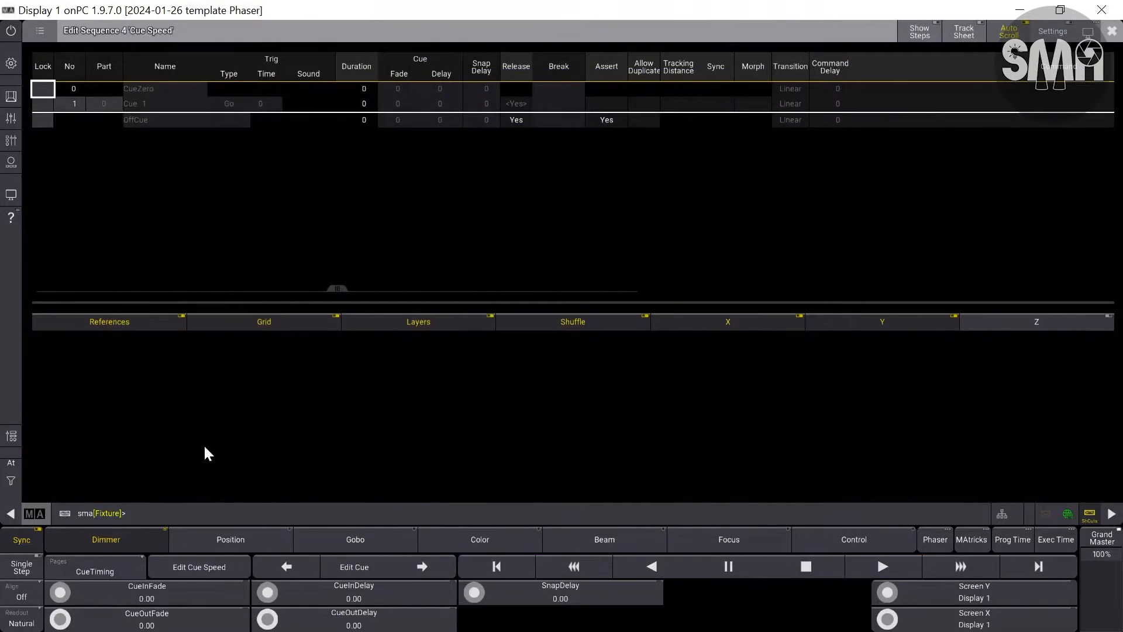
click(147, 105)
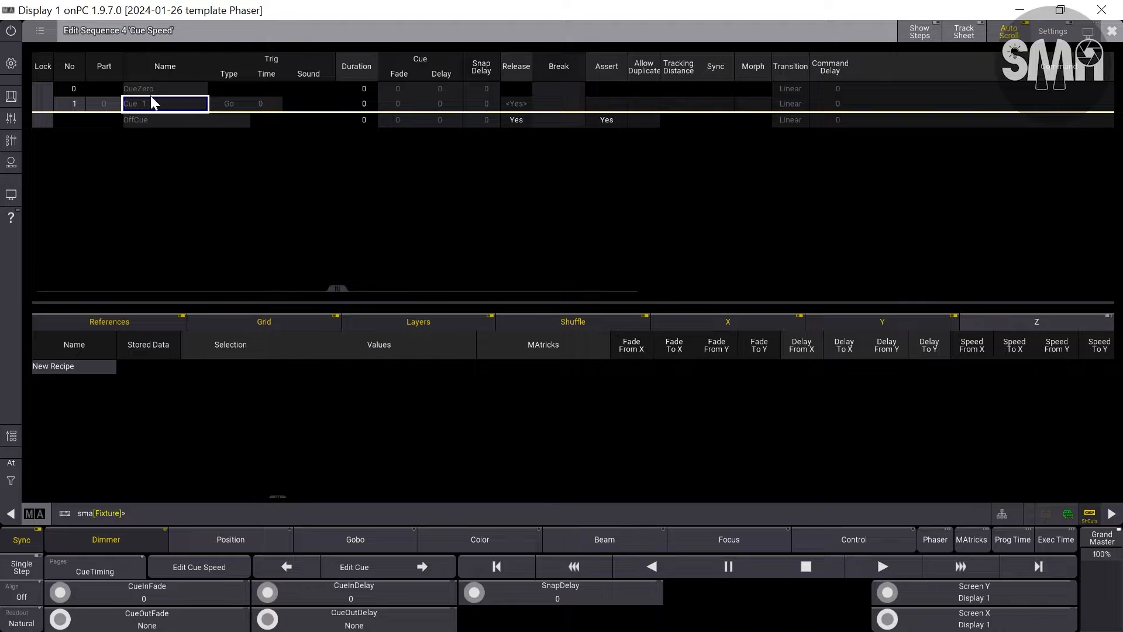
click(80, 365)
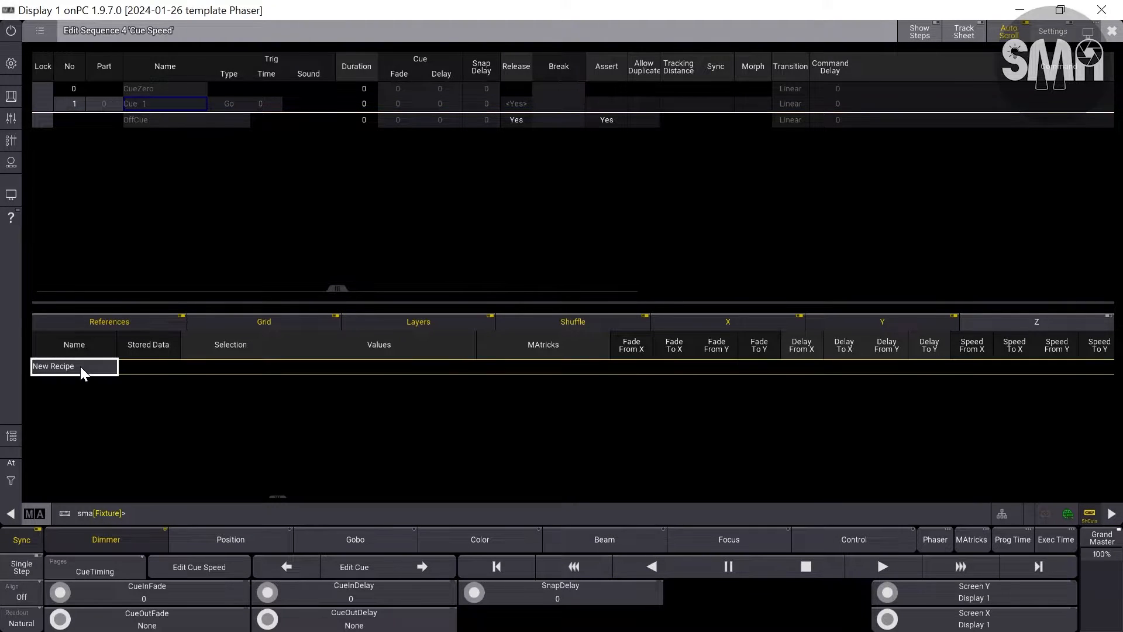
click(80, 366)
Step: Set the recipe's selection to Group 10 Wash All and its values to the All 1 preset Dim Linear
click(231, 365)
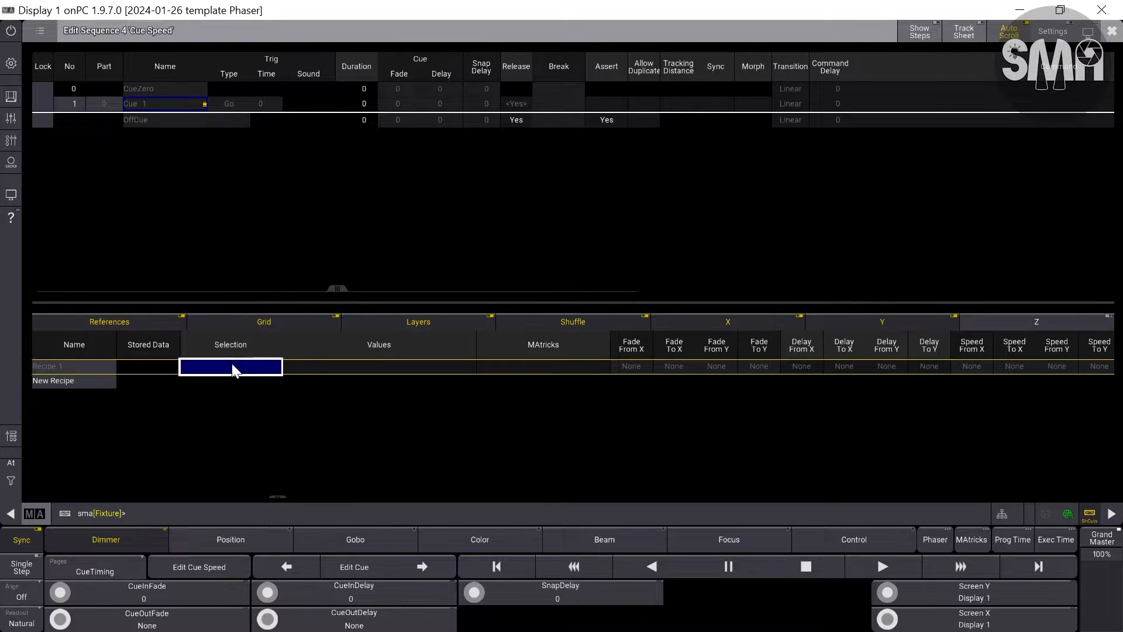
click(232, 365)
click(257, 165)
click(381, 366)
click(384, 366)
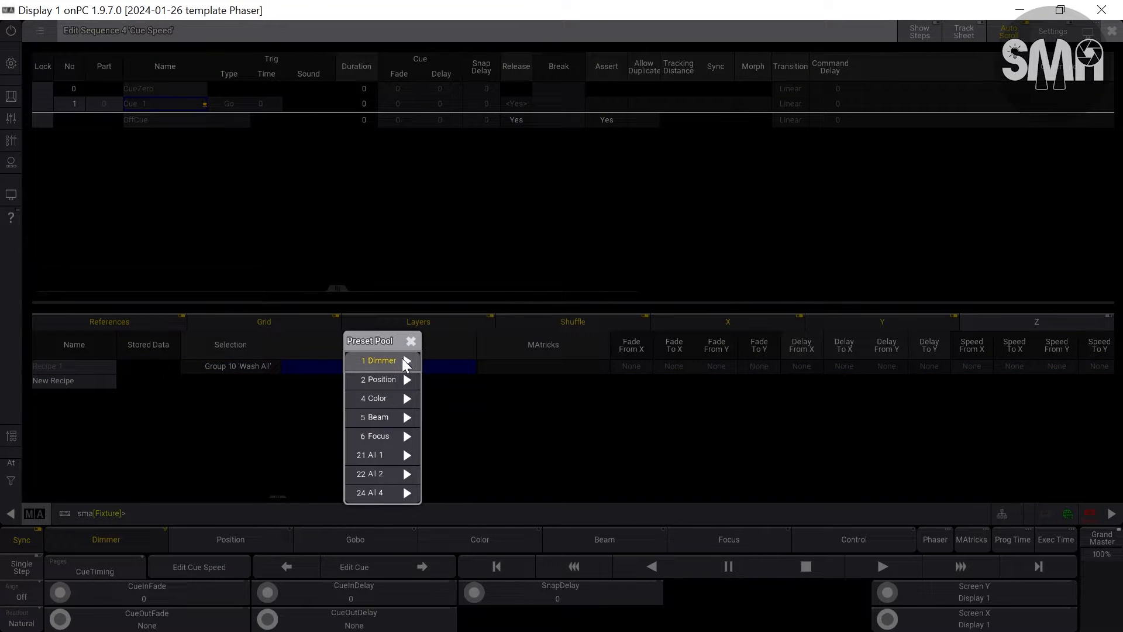
click(403, 454)
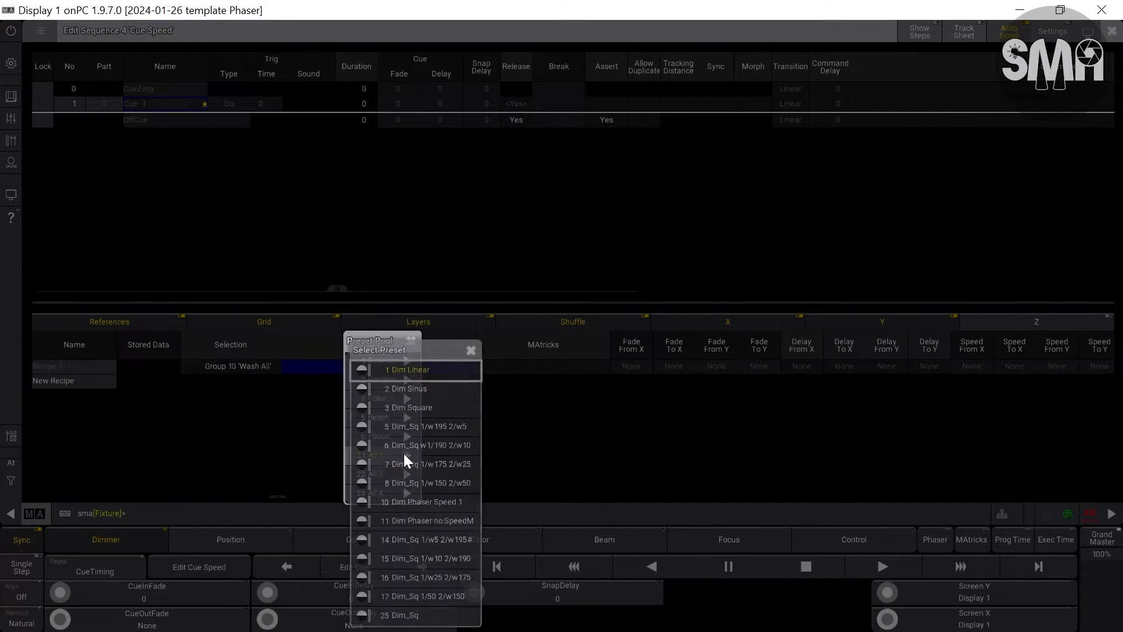
click(424, 368)
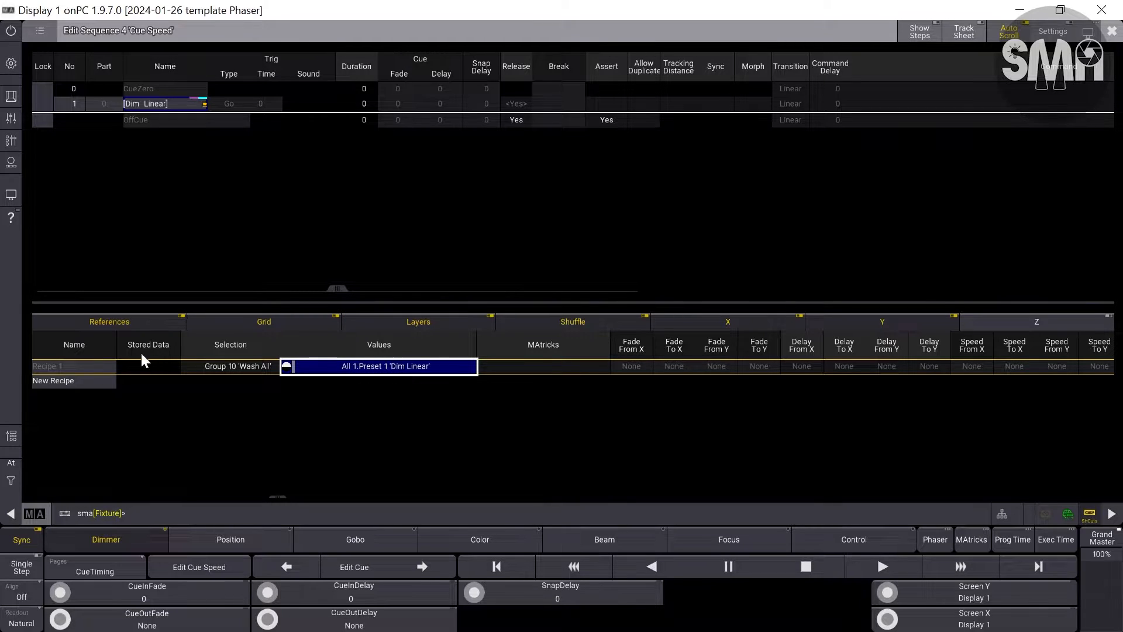
Step: Assign the speed master Speed1 Intensity to cue 1 of the sequence
click(151, 102)
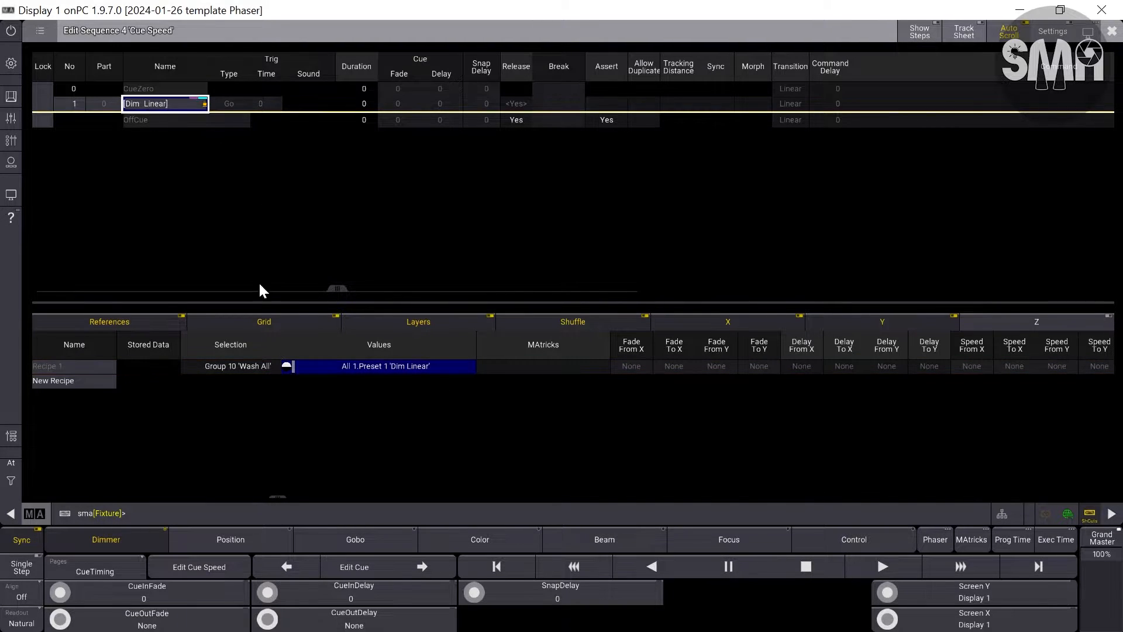
drag(342, 294, 869, 261)
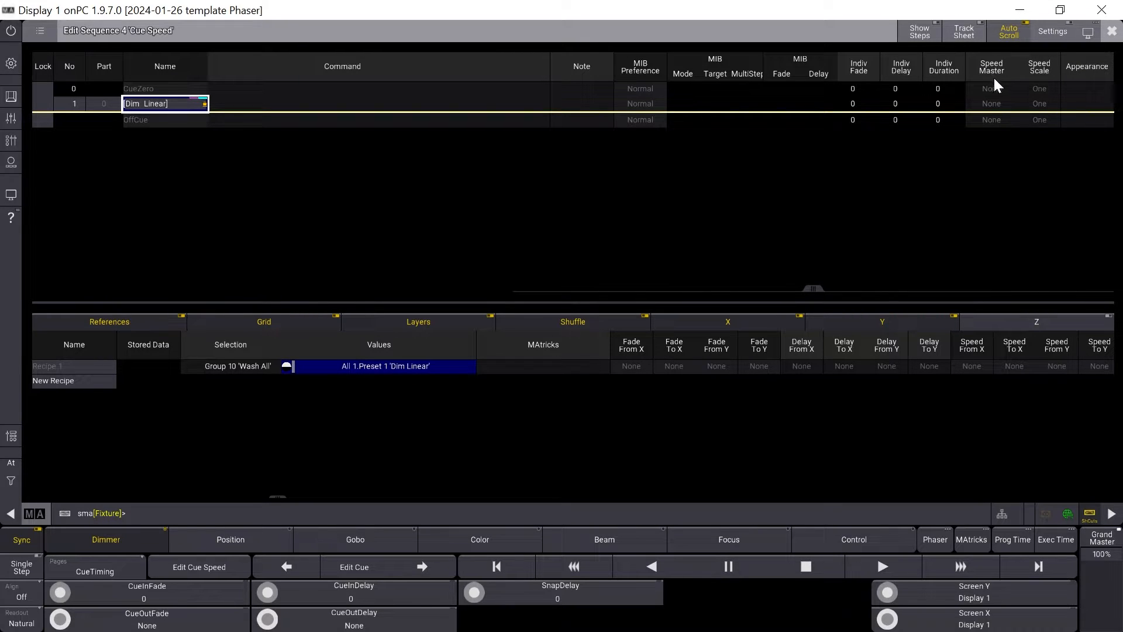
click(984, 104)
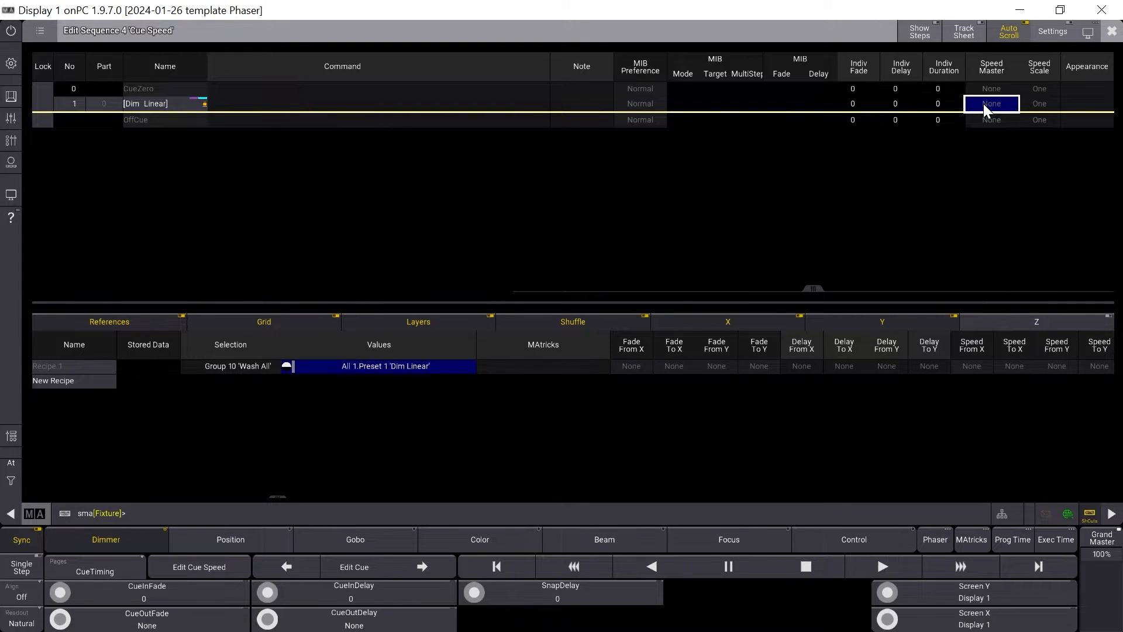
click(984, 104)
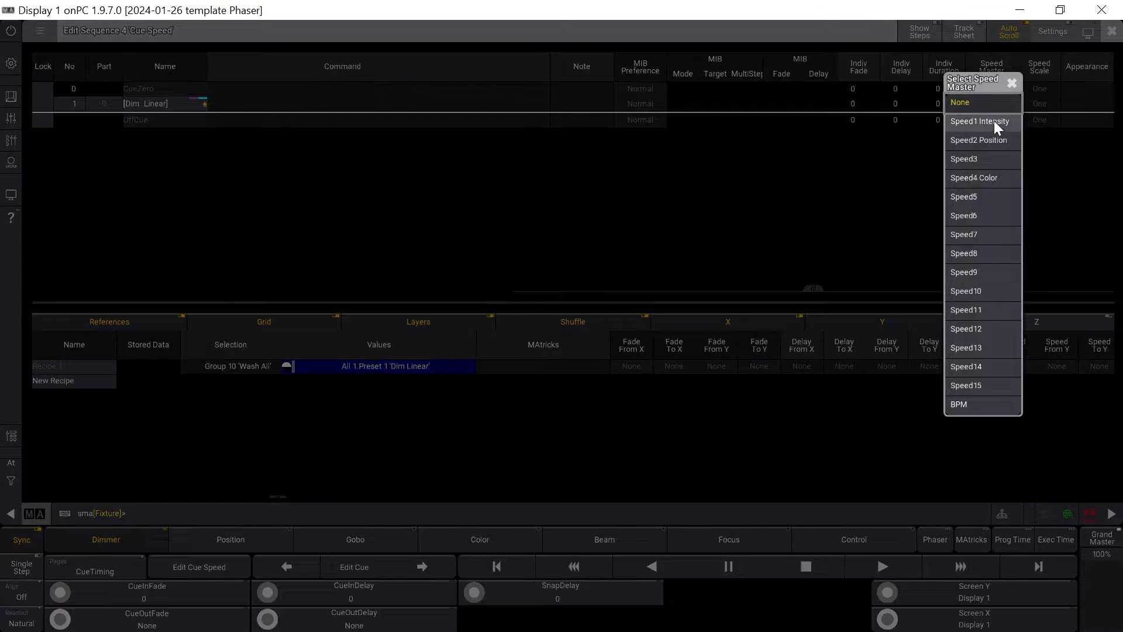
click(996, 124)
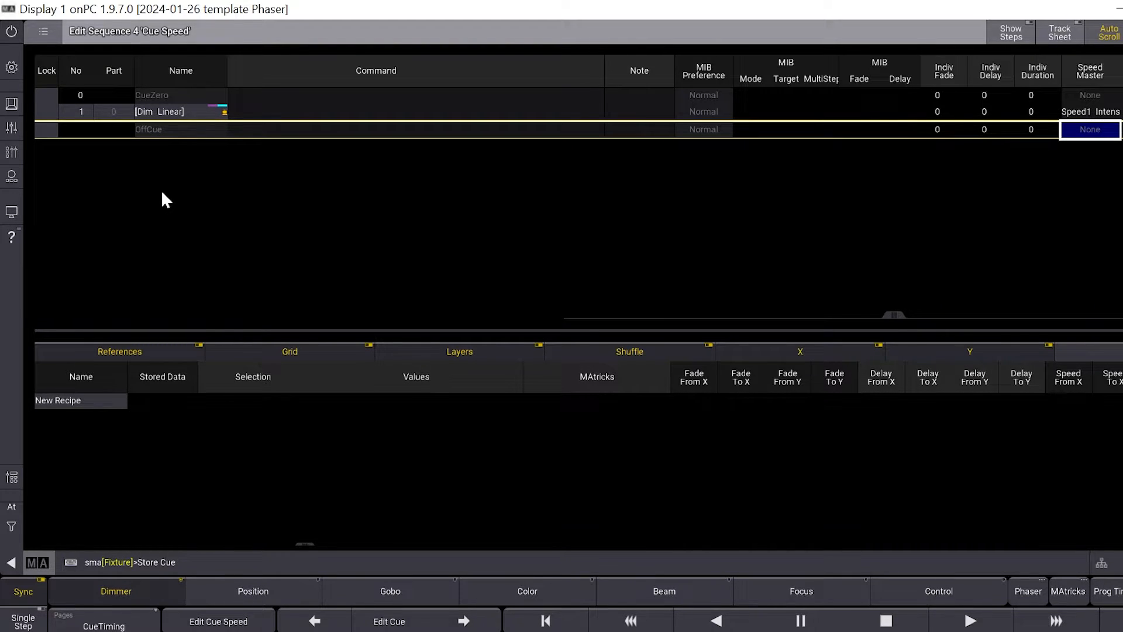
Step: Store an empty cue 2 in the sequence and add a new recipe line to it
key(Return)
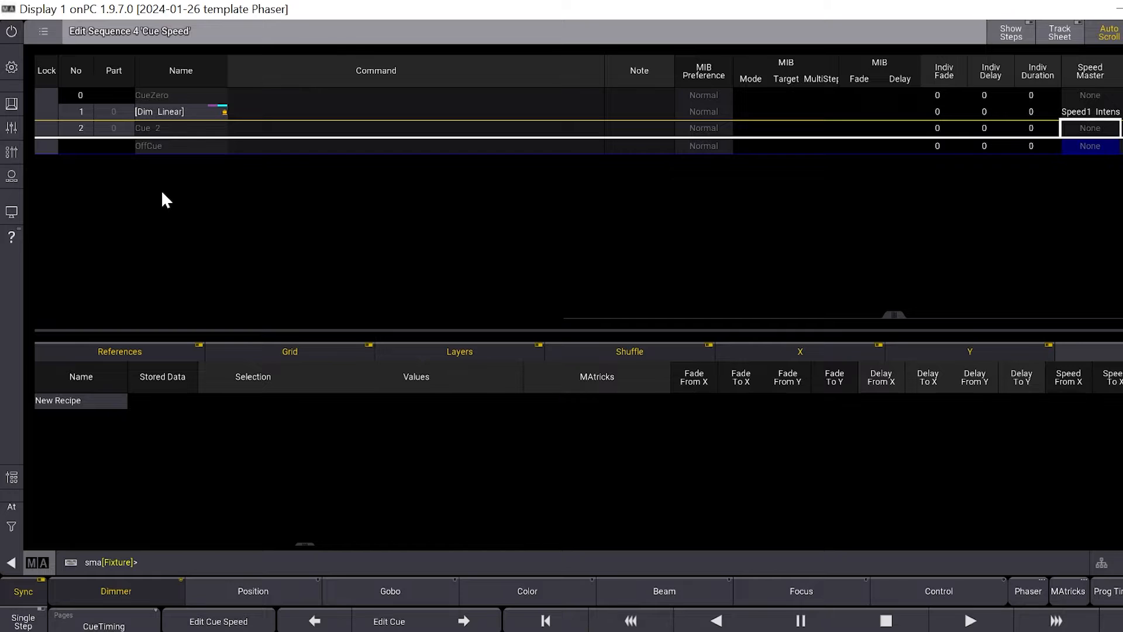
double_click(181, 127)
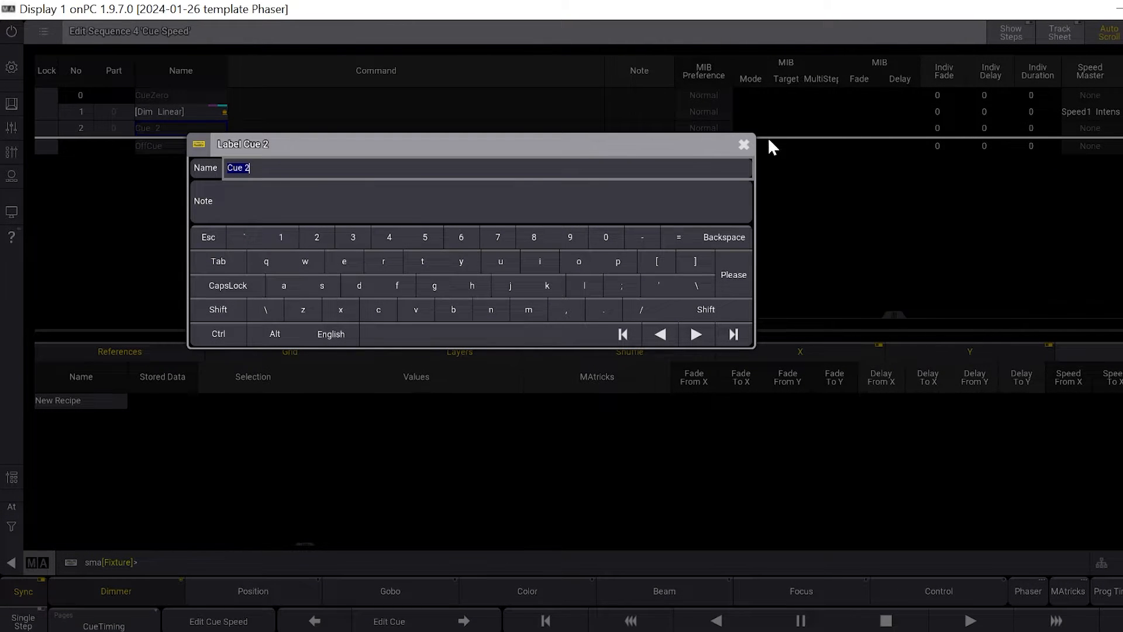
click(743, 144)
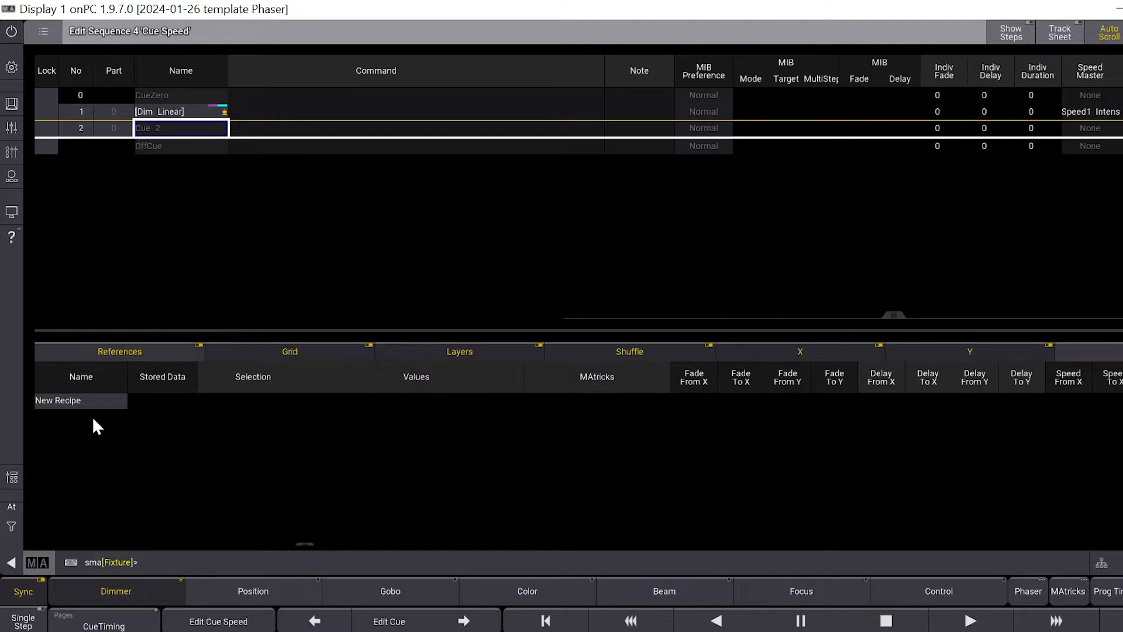
click(84, 397)
click(103, 403)
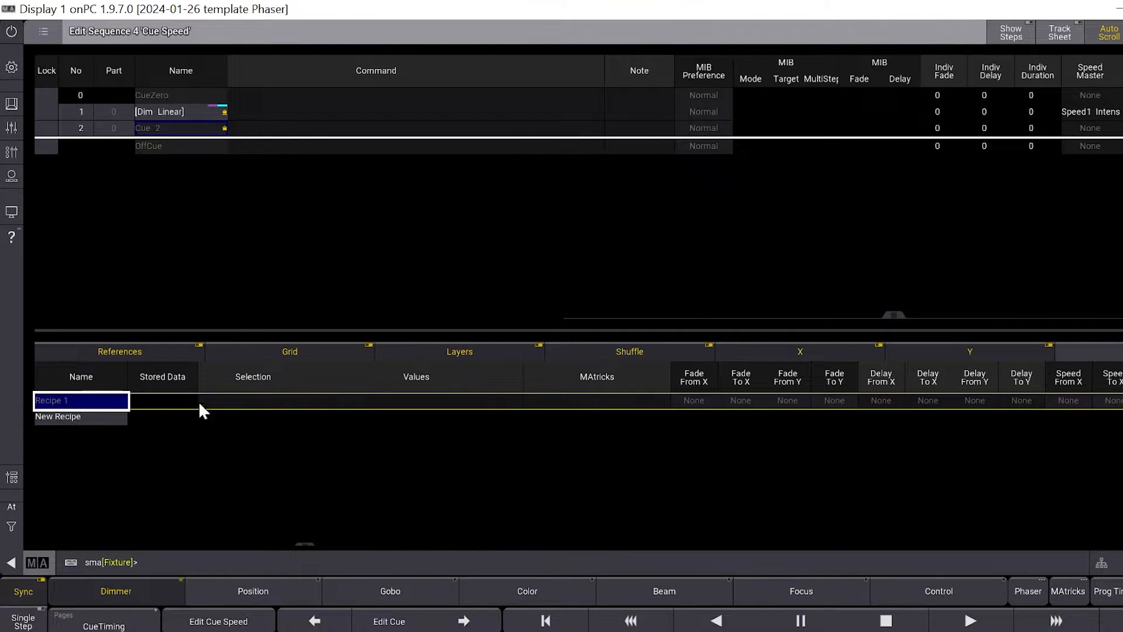
Step: Set the cue 2 recipe's selection to Group 10 Wash All and its values to the All 4 preset Red/Blue
click(227, 401)
click(227, 400)
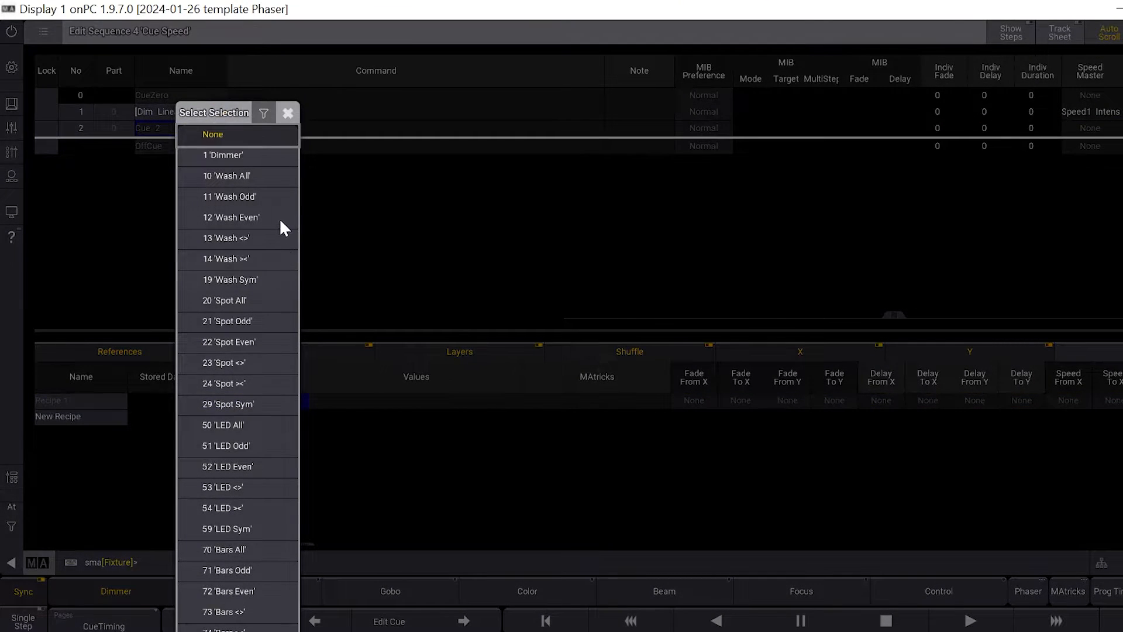
click(266, 174)
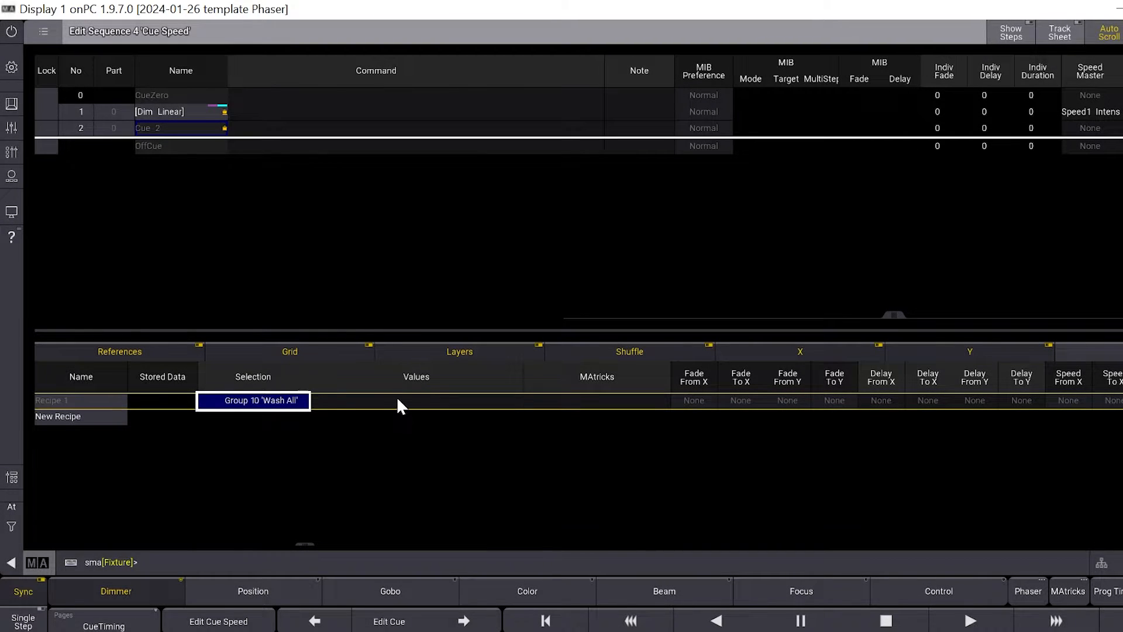
click(396, 396)
click(397, 396)
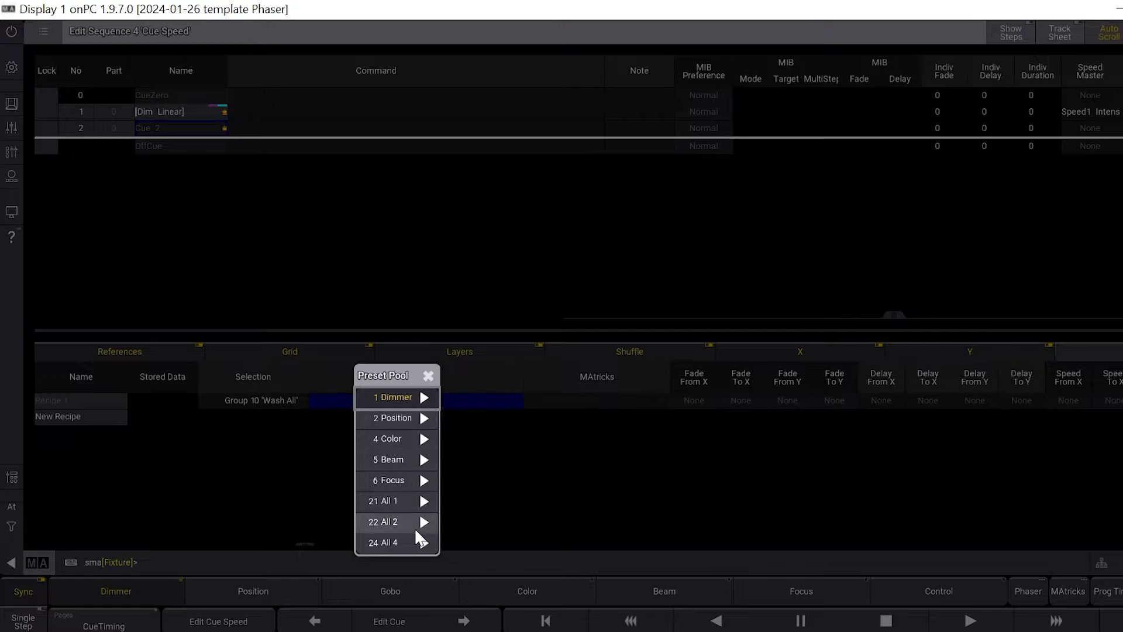
click(422, 540)
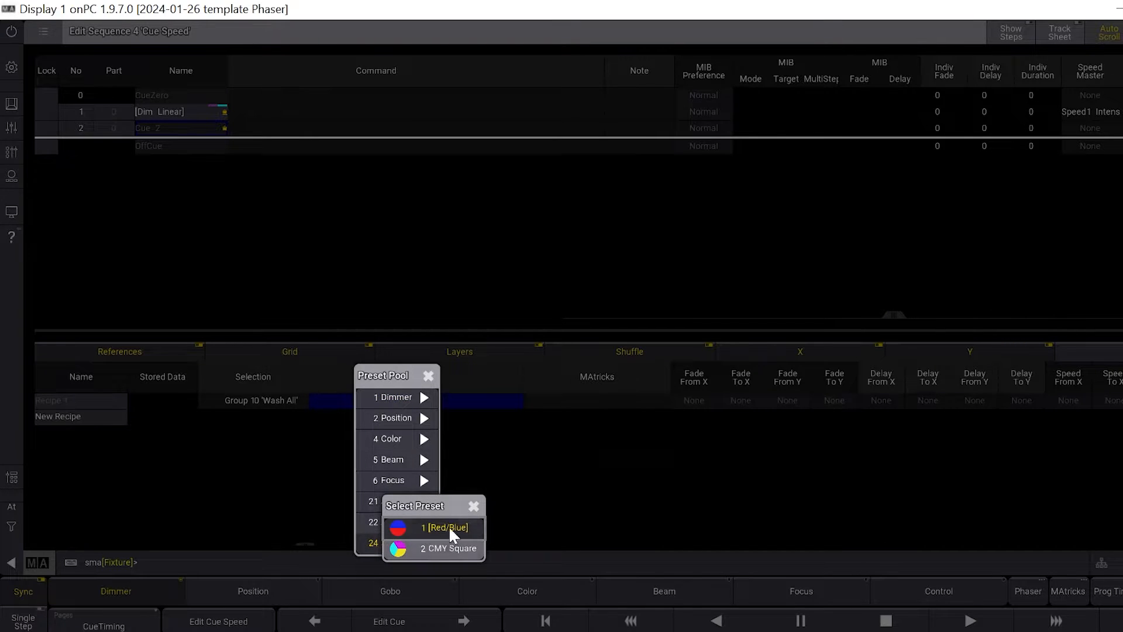
click(462, 529)
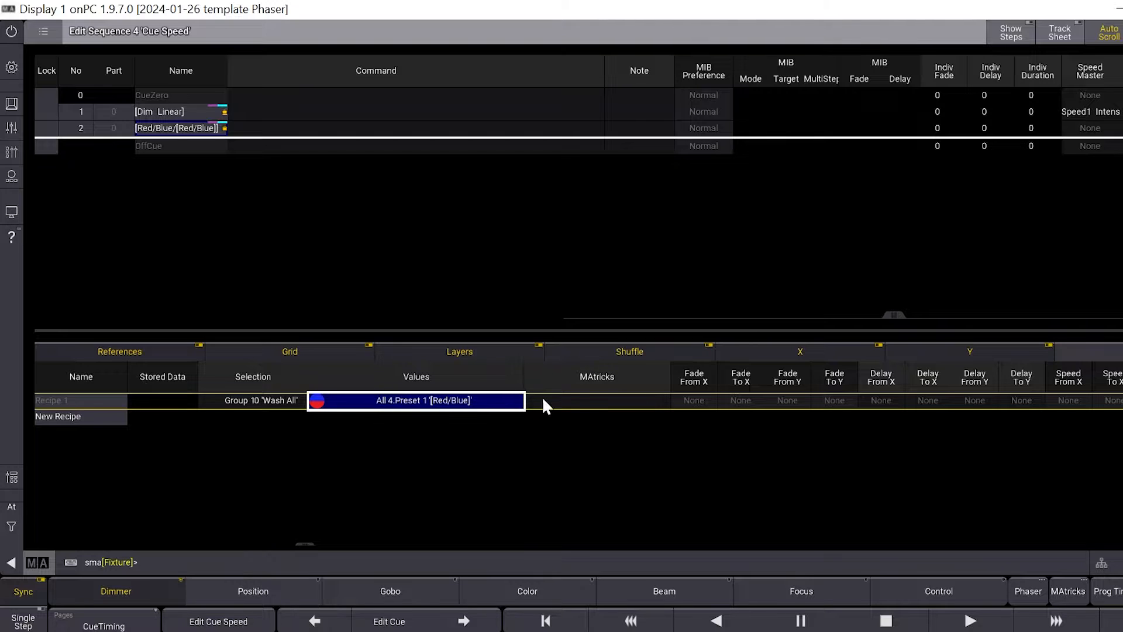
Step: Assign the speed master Speed4 Color to cue 2 and close the sequence editor
click(1085, 121)
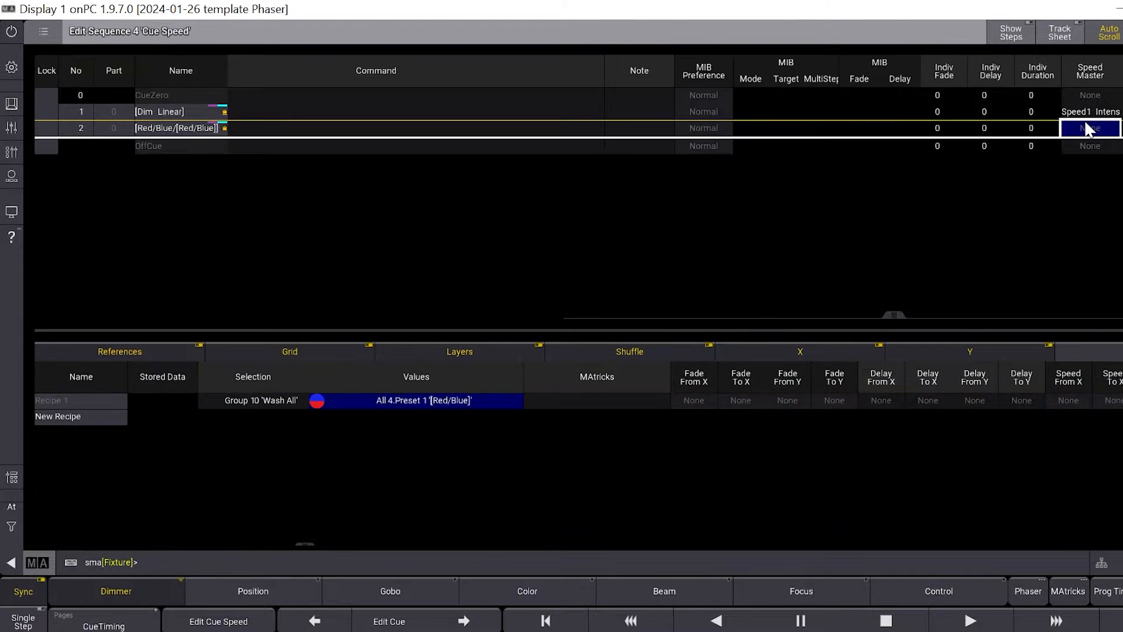
click(1093, 121)
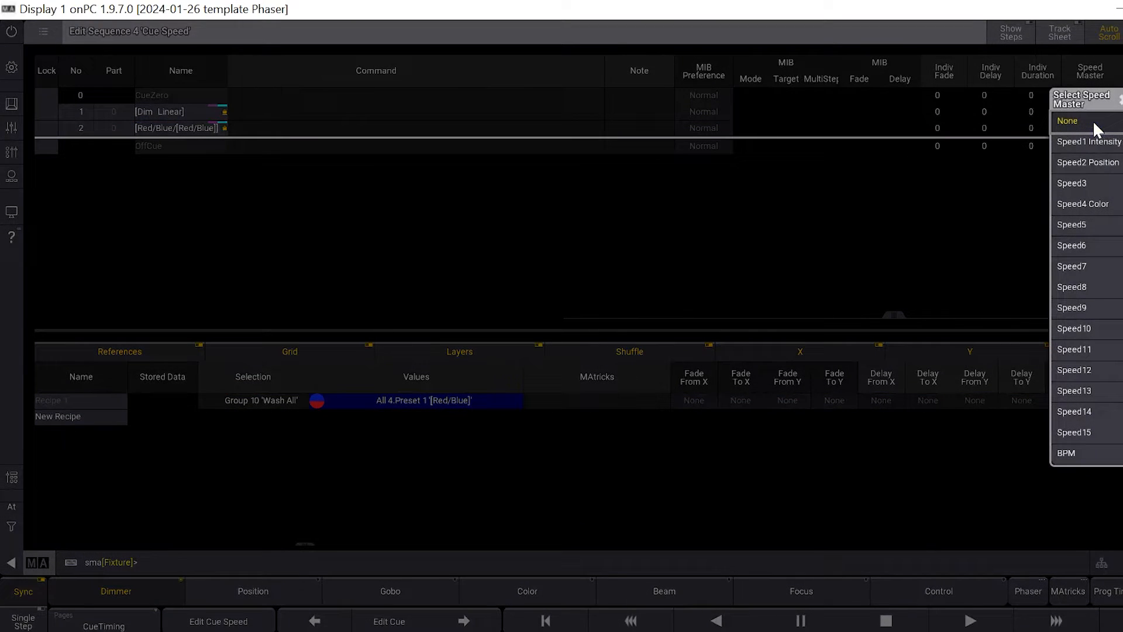
click(1078, 203)
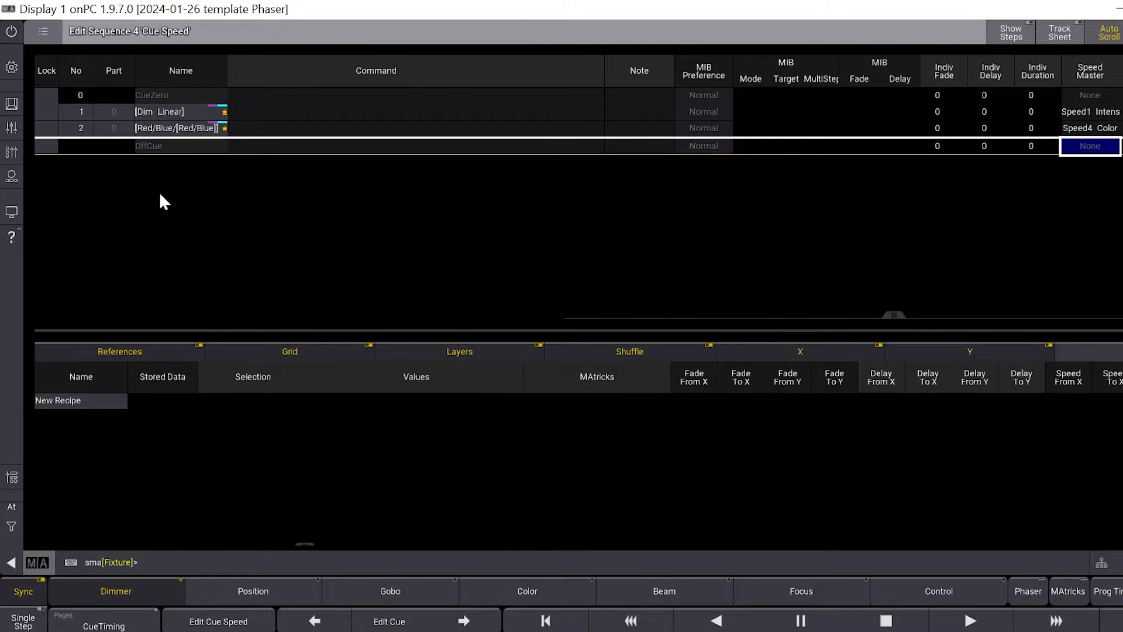
click(160, 131)
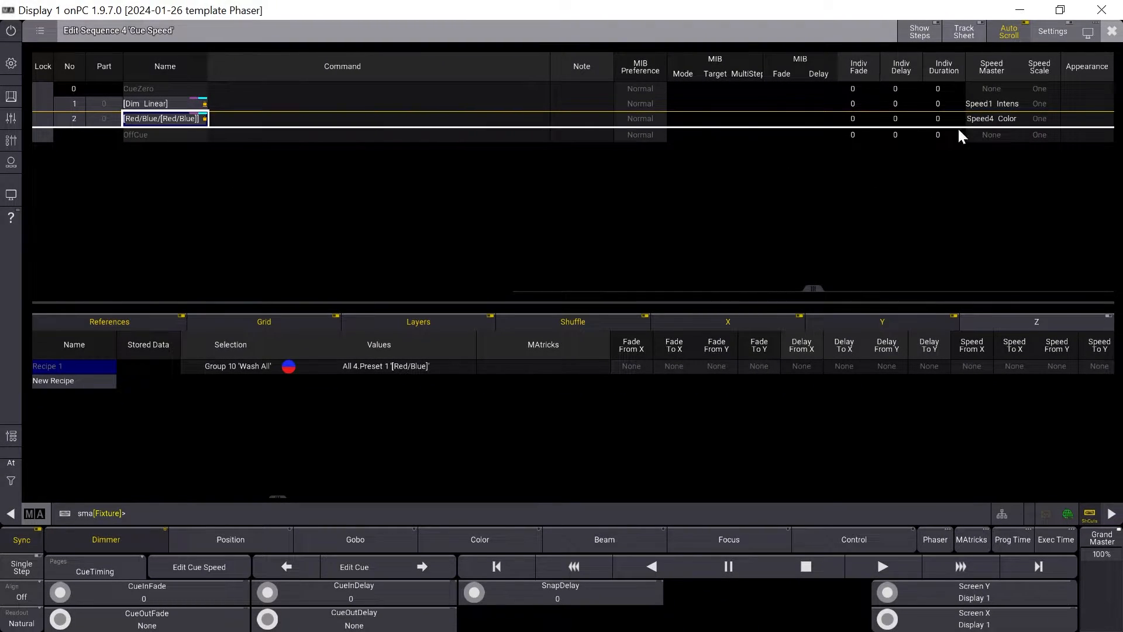
click(1112, 30)
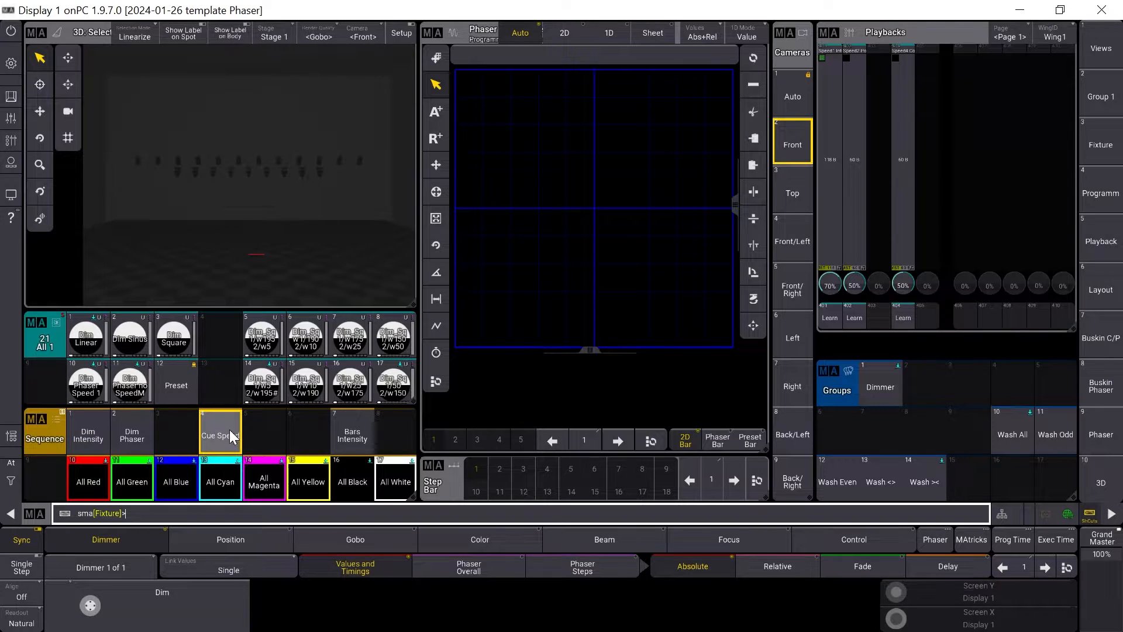
Step: Start sequence Cue Speed and tap a new tempo on the Speed1 Intensity master
key(g)
click(231, 436)
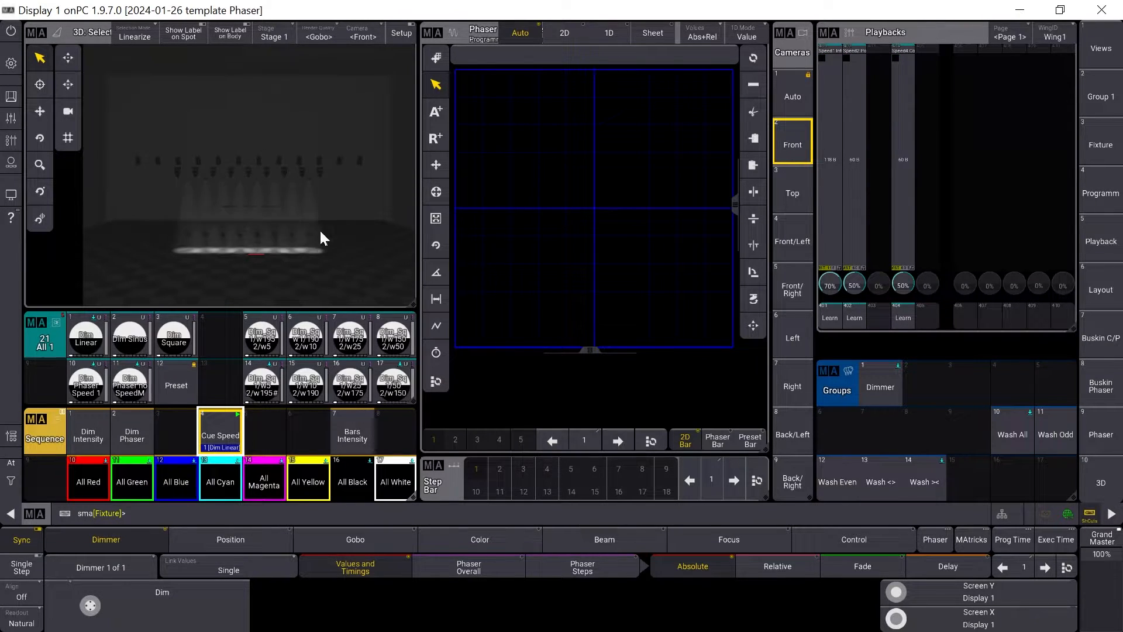
click(831, 312)
click(831, 313)
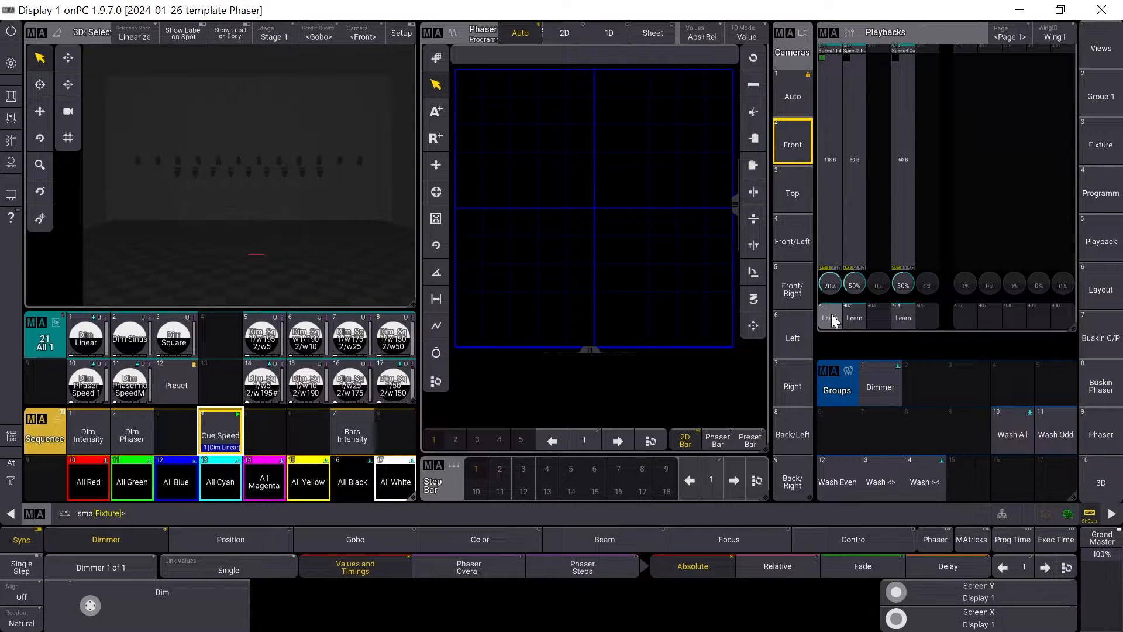
Step: Advance sequence Cue Speed to cue 2 and lower the Speed1 Intensity master to 0%
click(233, 430)
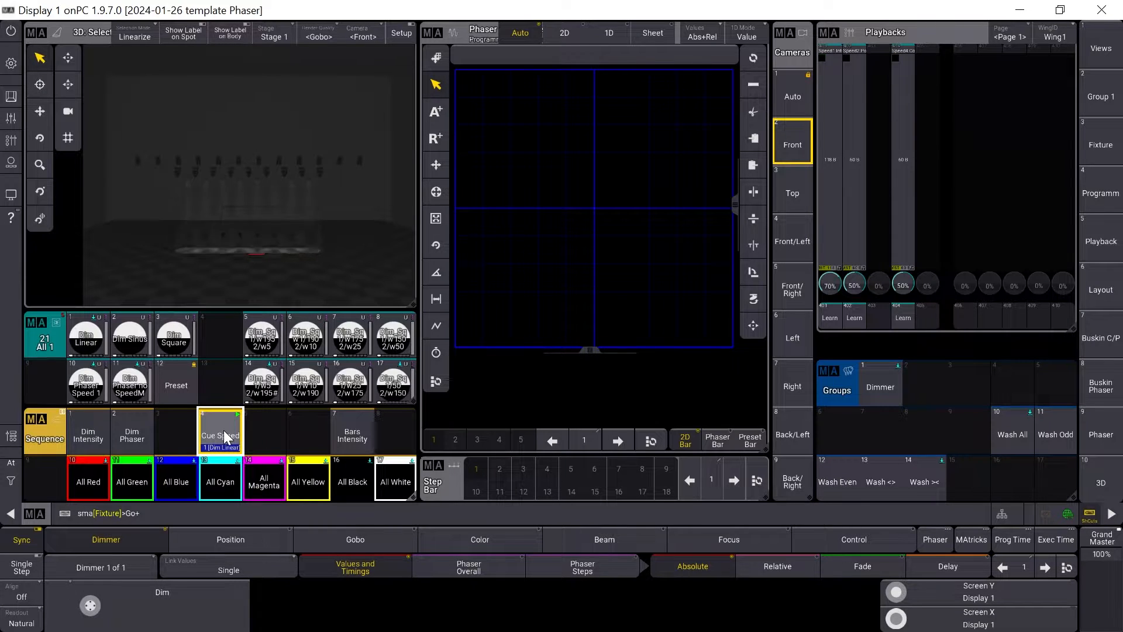
click(224, 430)
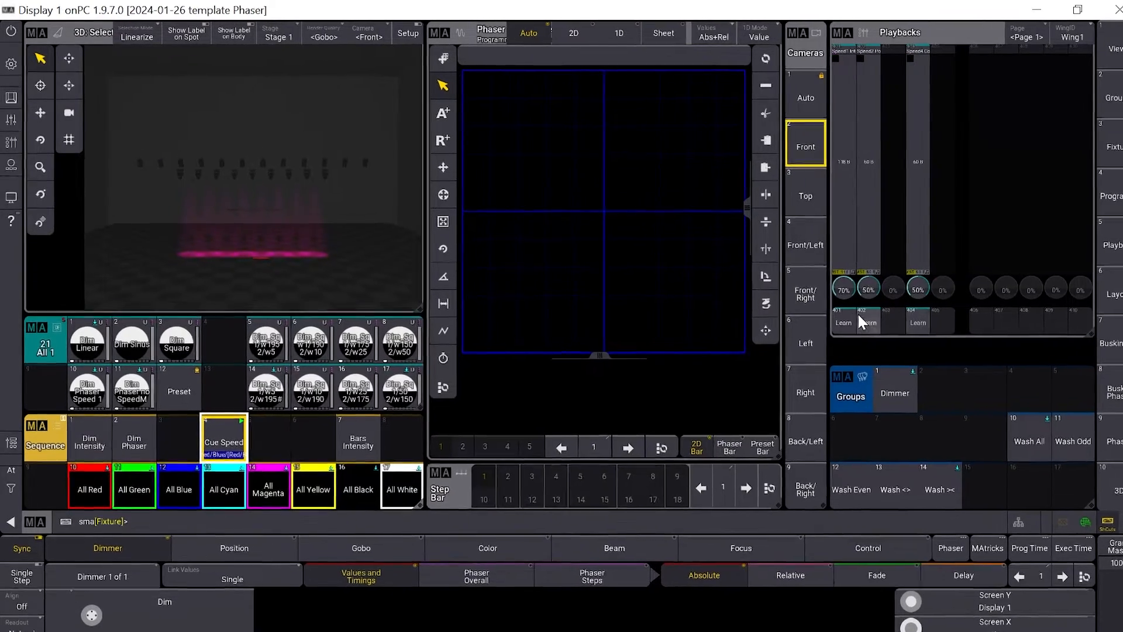
scroll(915, 301, down, 5)
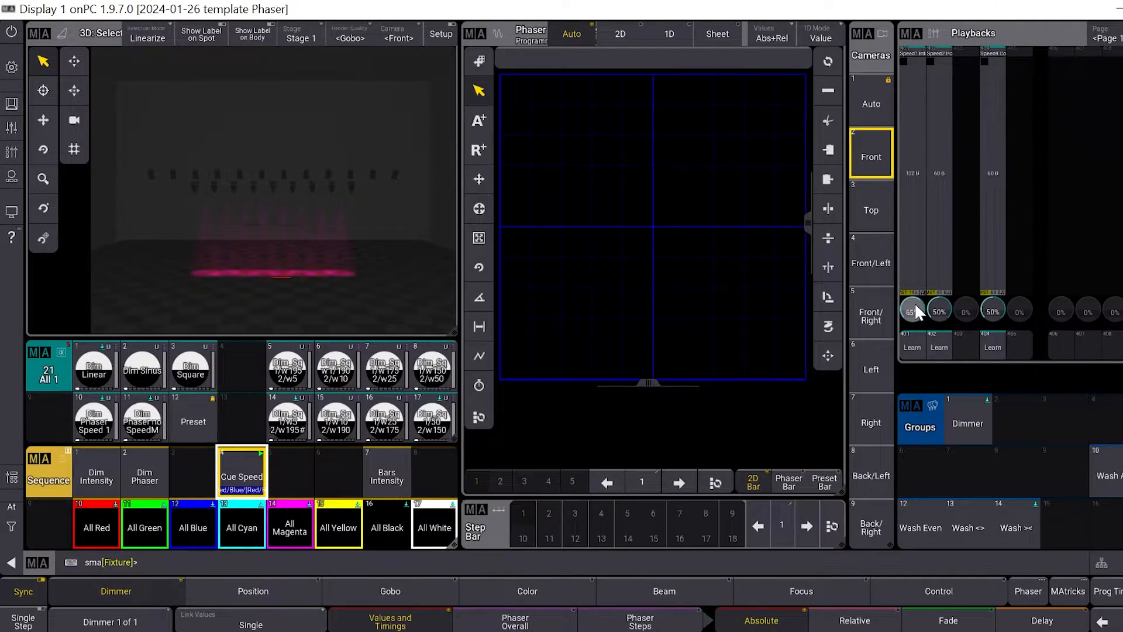
scroll(914, 303, down, 2)
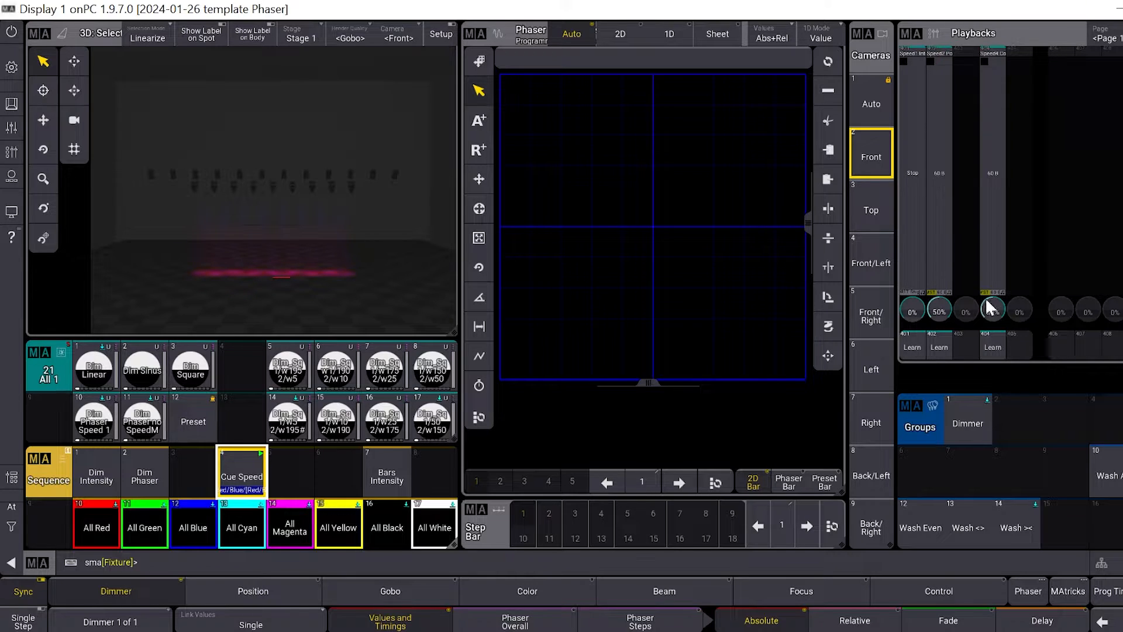
Step: Tap the Speed4 Color and Speed1 Intensity masters up to 240 BPM, and switch off sequence Cue Speed
double_click(991, 345)
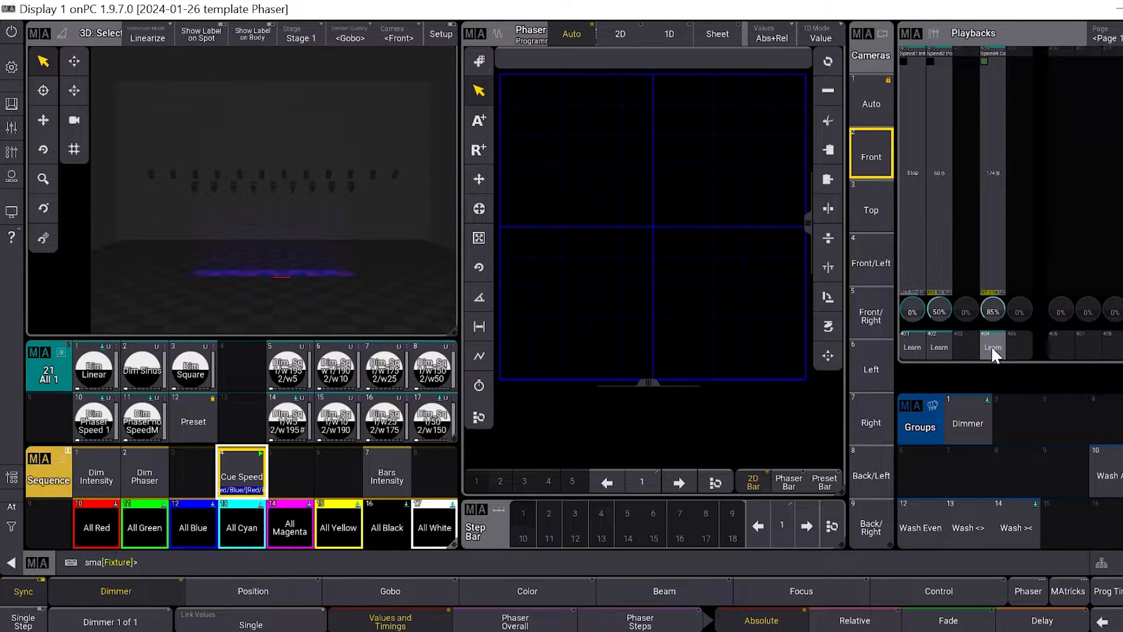
double_click(990, 345)
double_click(912, 346)
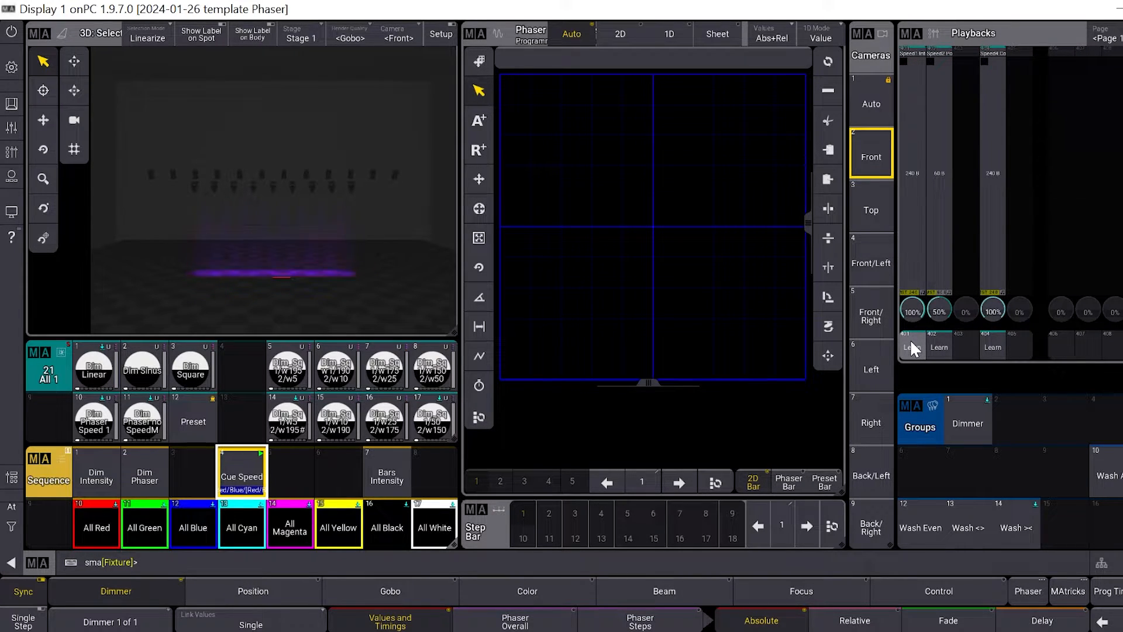
double_click(913, 347)
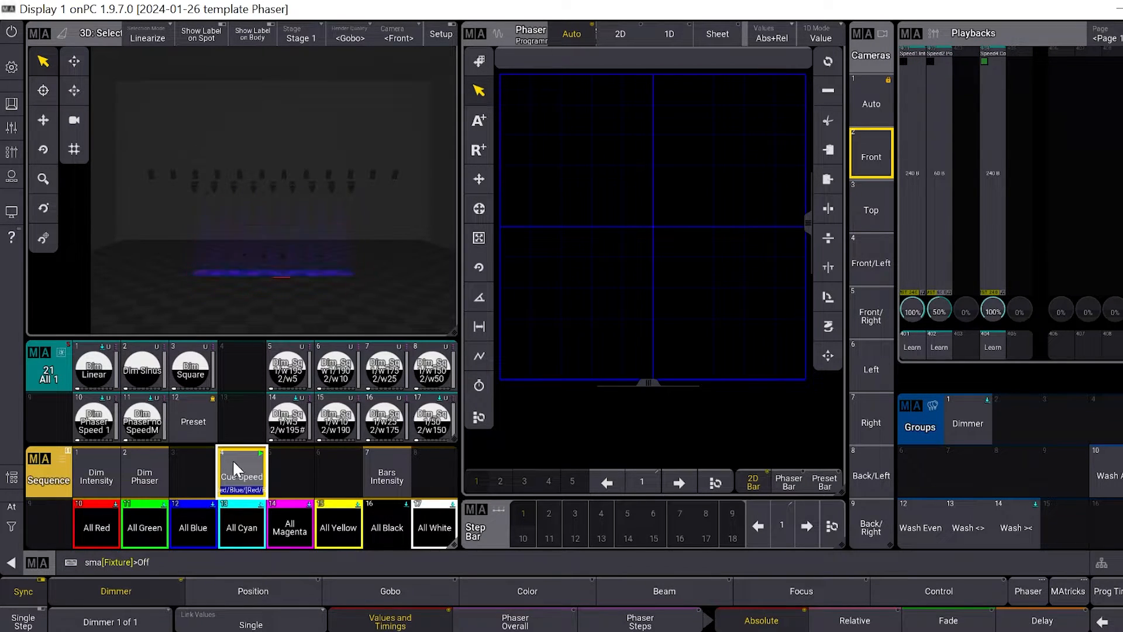
click(250, 474)
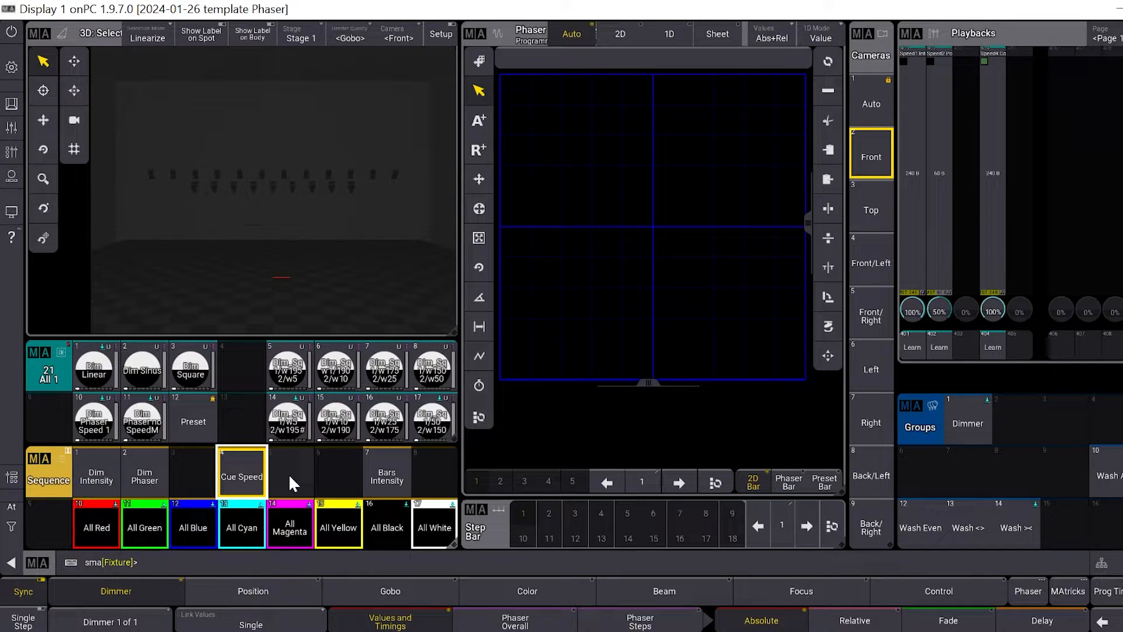
Step: Store an empty sequence 5, label it "Cue Parts" and make it the selected sequence
drag(290, 469, 240, 454)
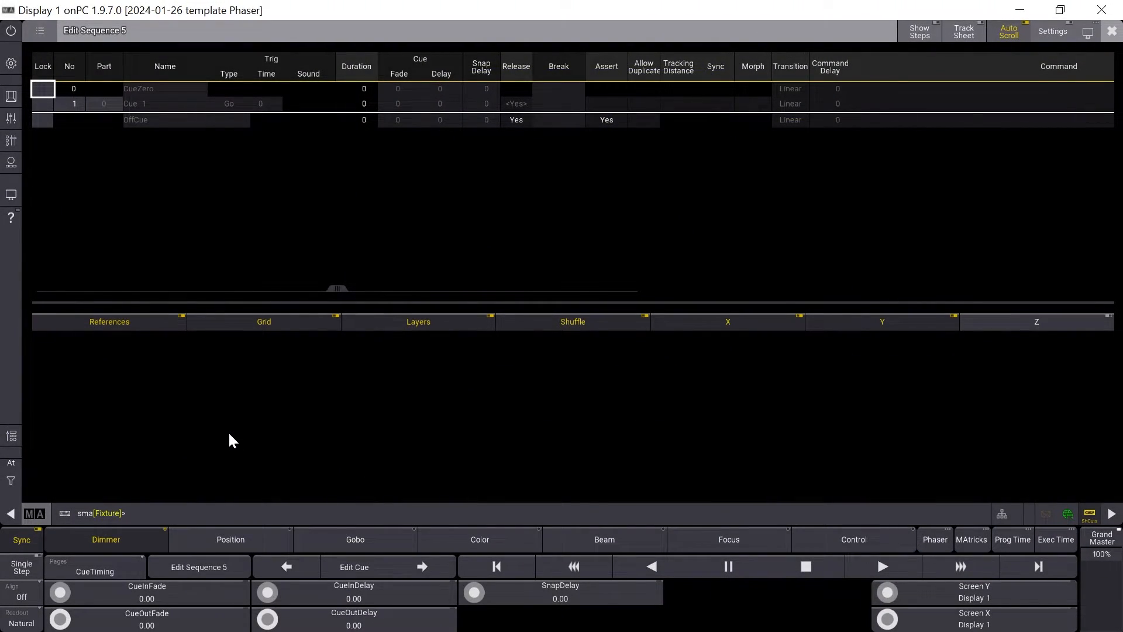
click(1112, 31)
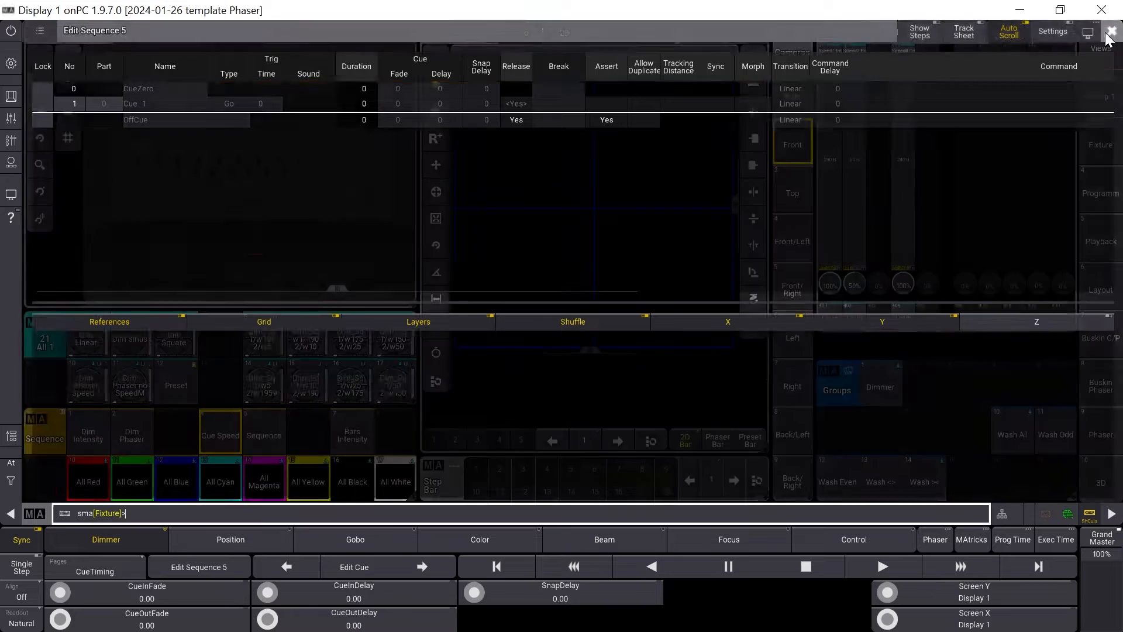
drag(267, 433, 259, 397)
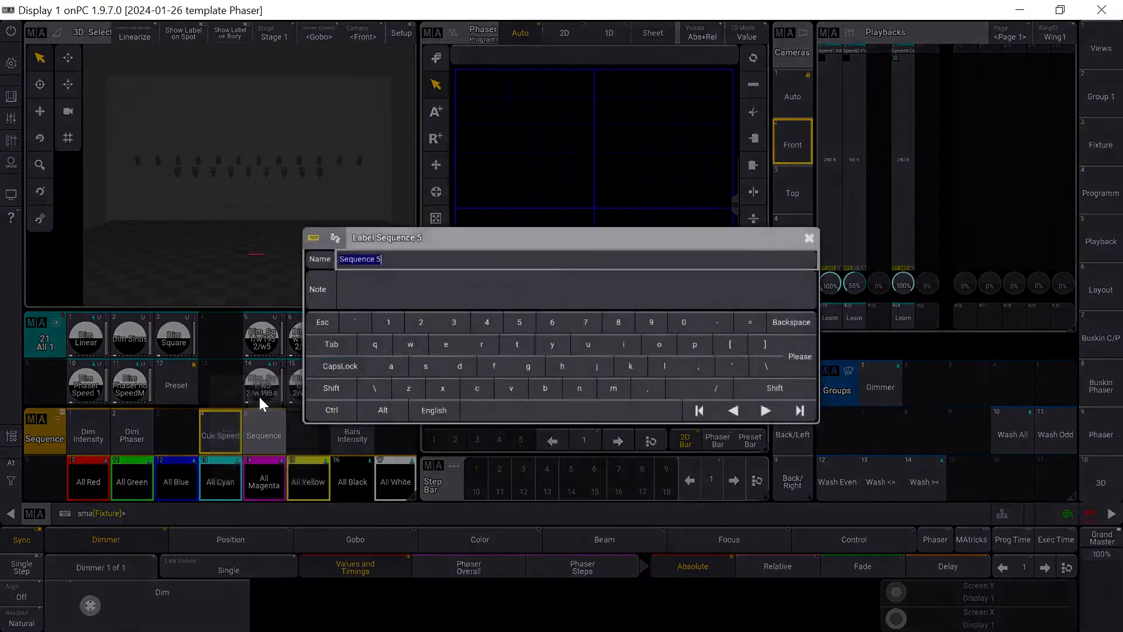
text(Cue Pars)
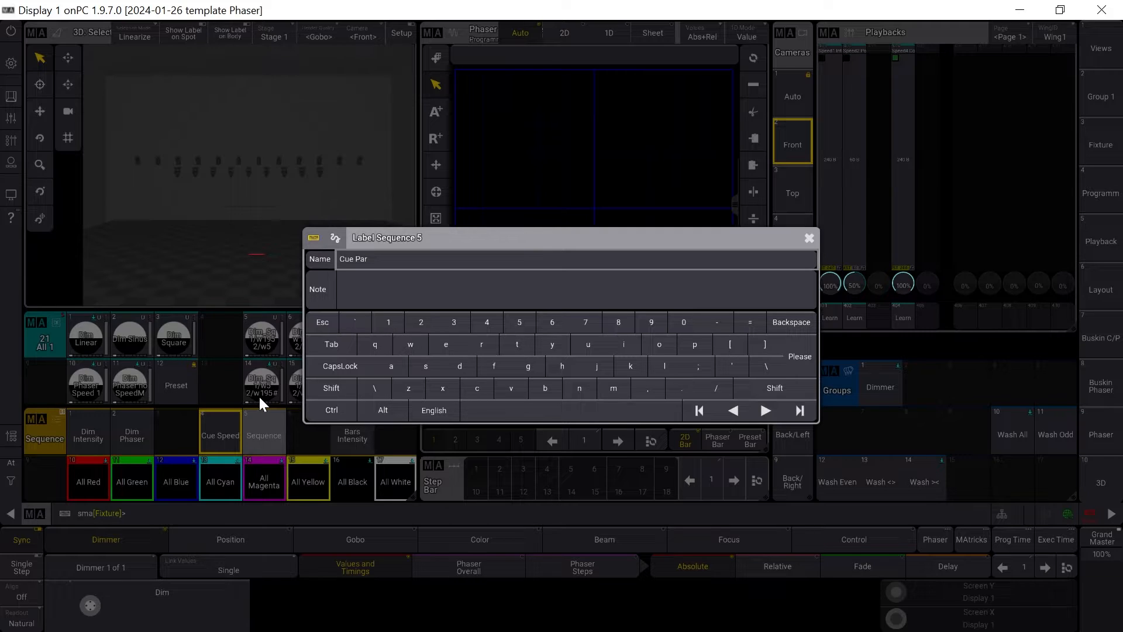
key(BackSpace)
text(ts)
key(Return)
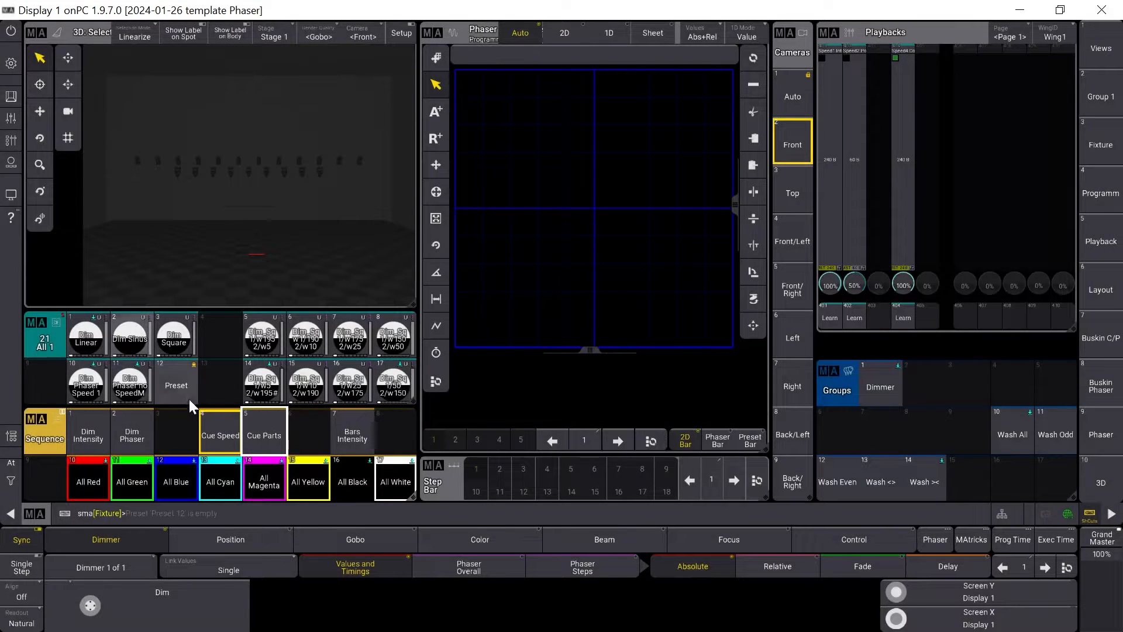
click(266, 429)
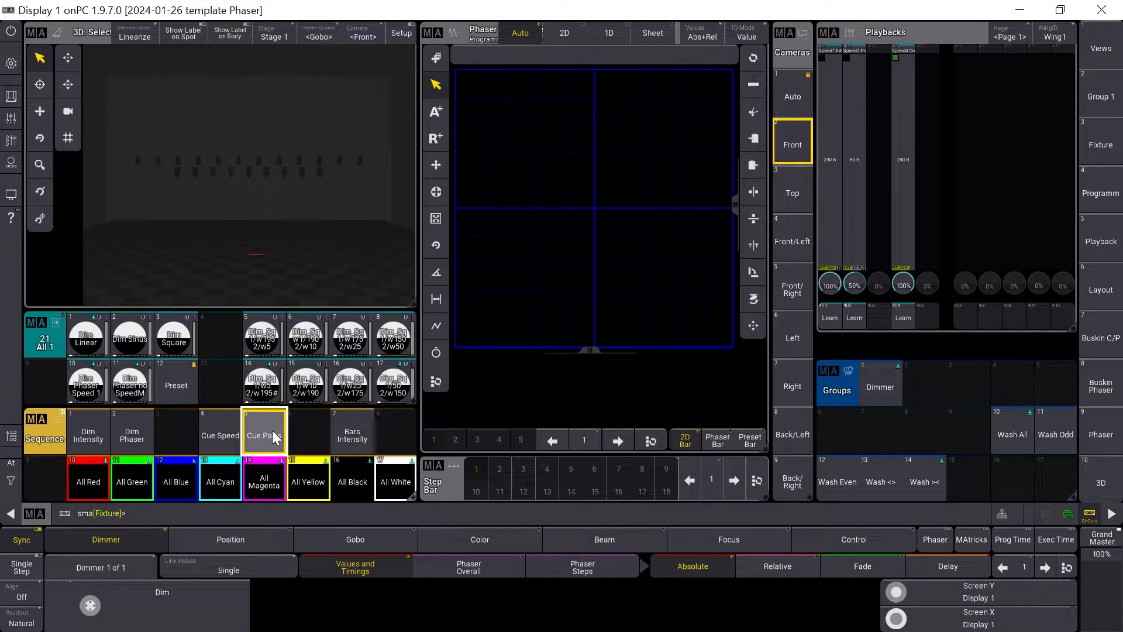
Step: Open sequence Cue Parts for editing and add a recipe to cue 1 with group Wash All and Dimmer preset 100%
drag(272, 430, 227, 434)
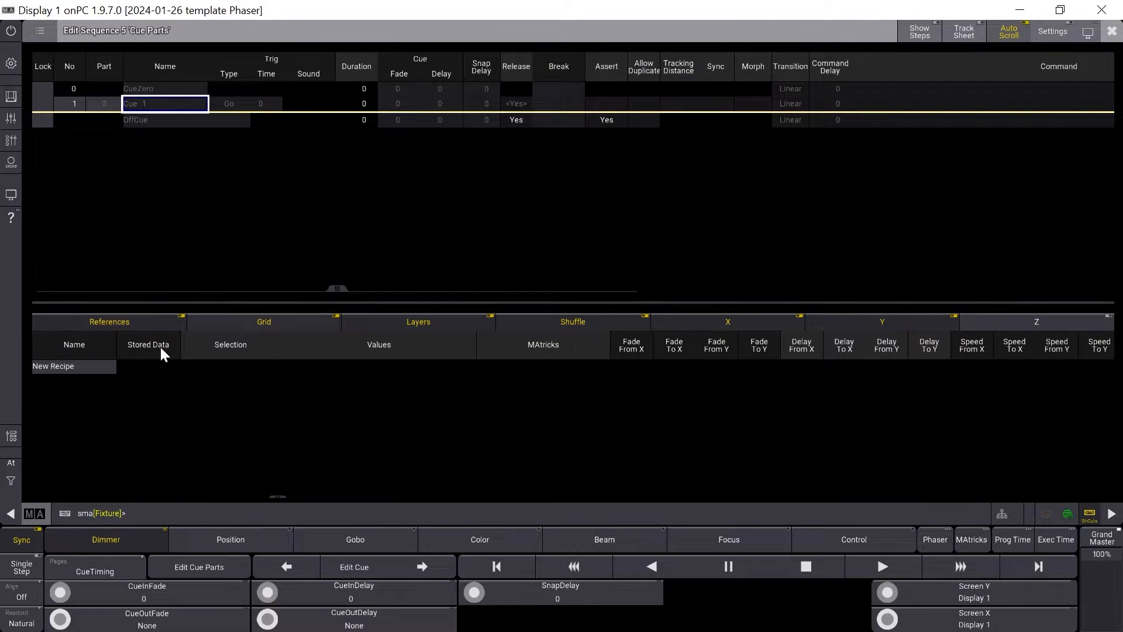
click(103, 362)
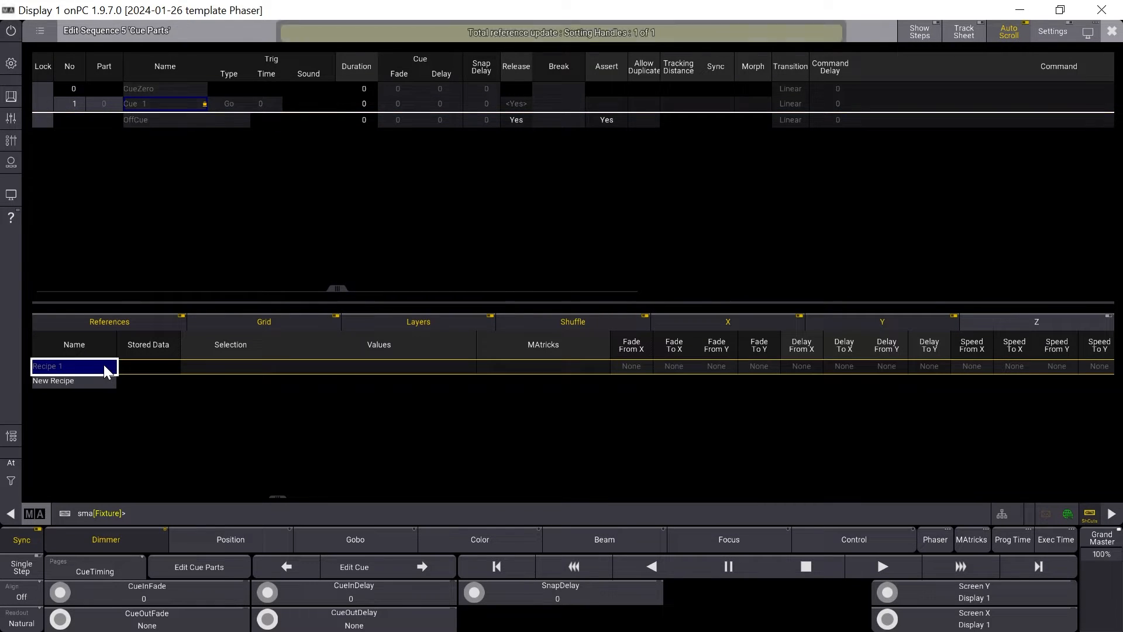
click(239, 362)
click(247, 365)
click(275, 162)
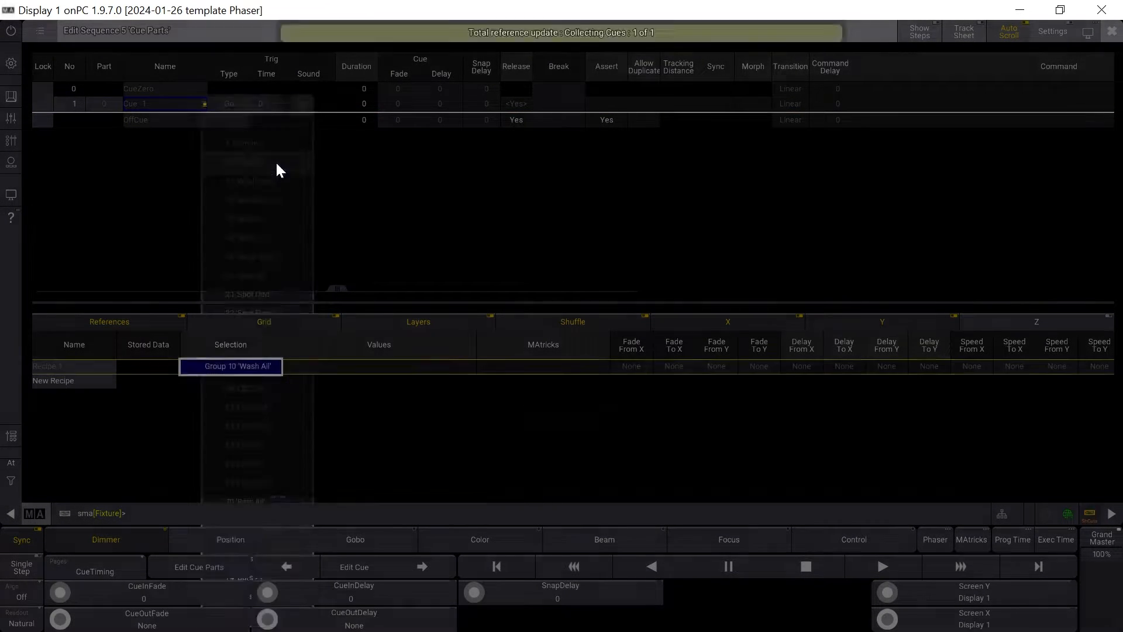
click(409, 365)
click(409, 365)
click(409, 362)
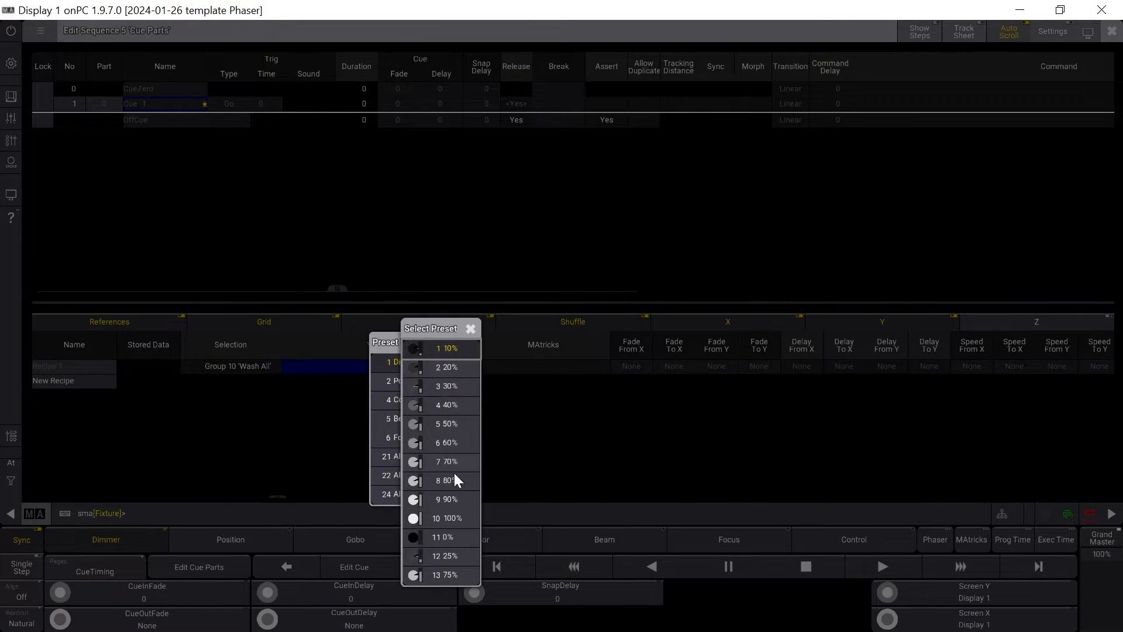
click(455, 521)
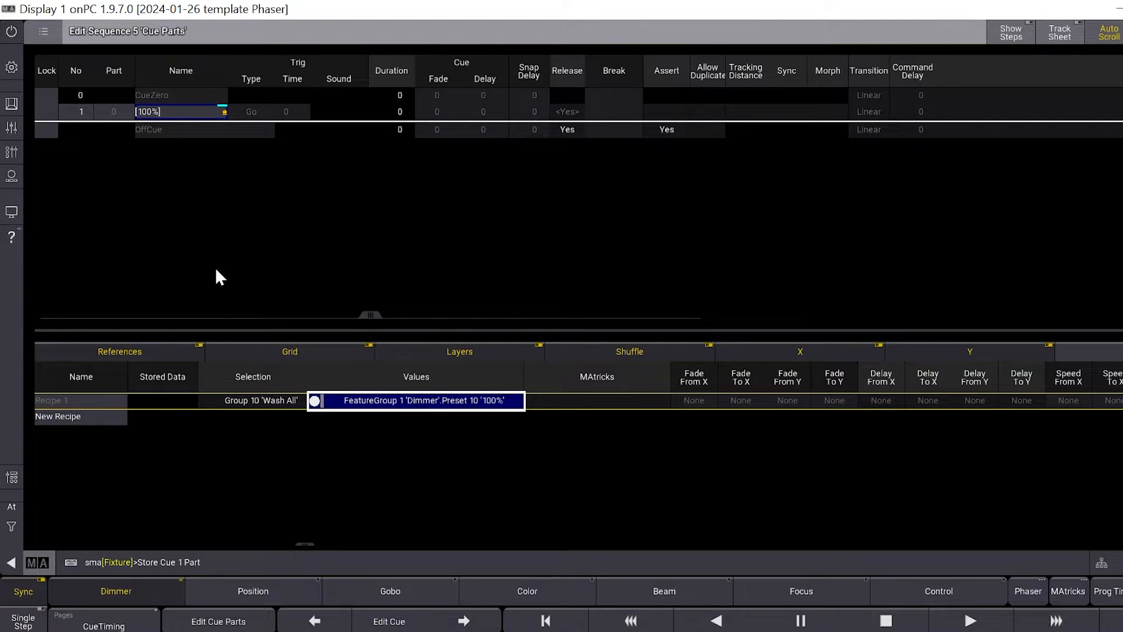
Step: Store part 2 in cue 1 and add a recipe to it with group Wash All and All 2 preset Circle 30
key(Return)
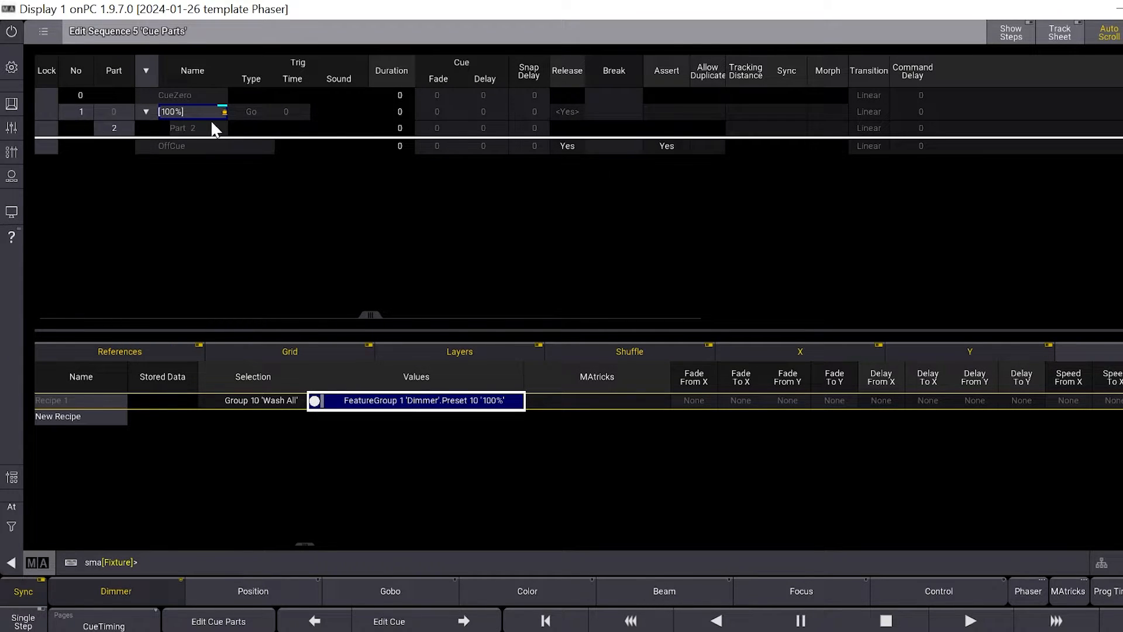
click(192, 127)
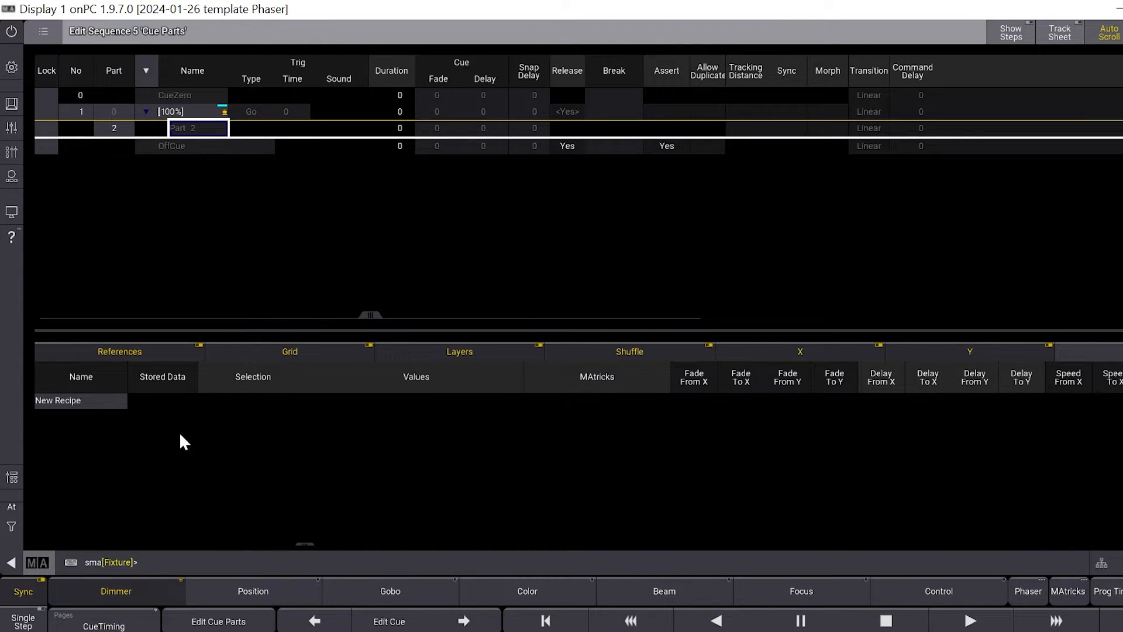
click(104, 394)
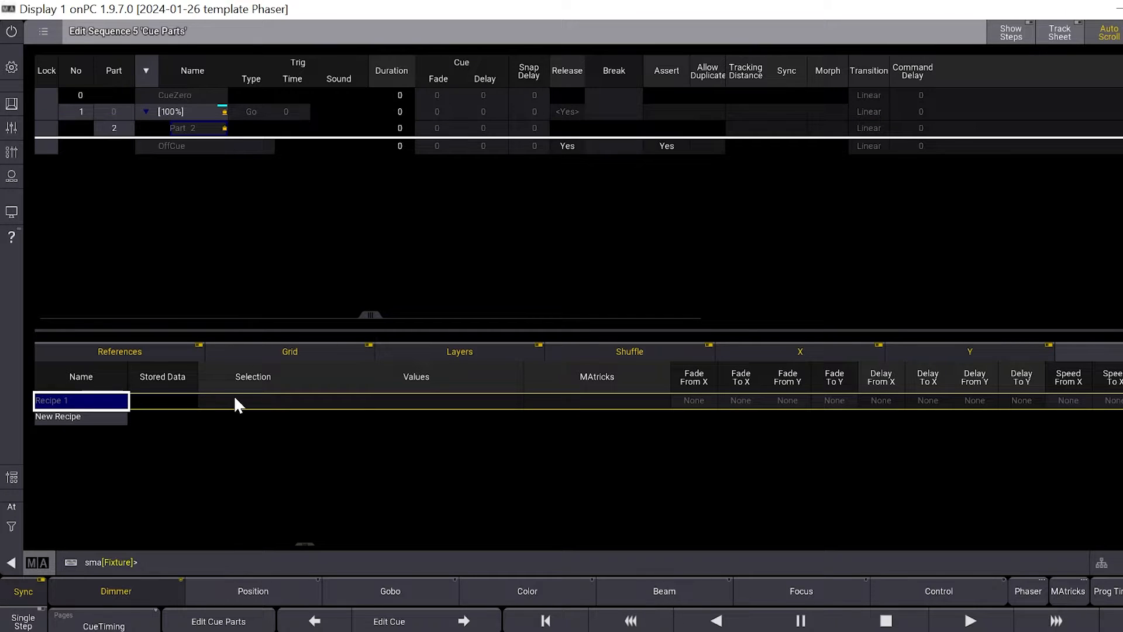
click(233, 395)
click(233, 175)
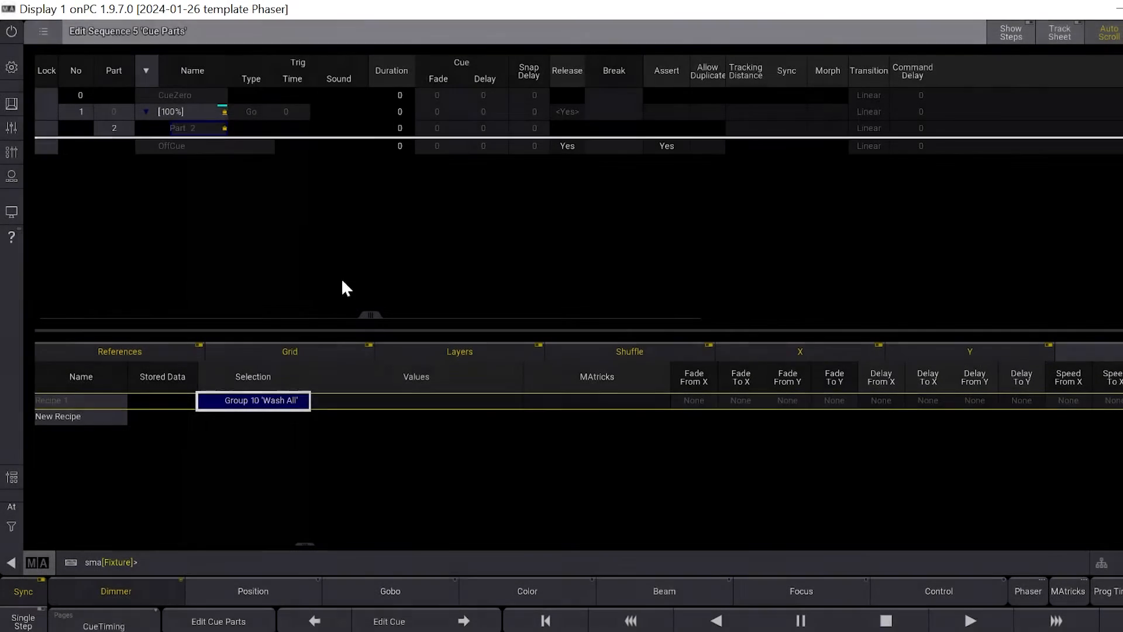
click(428, 396)
click(429, 397)
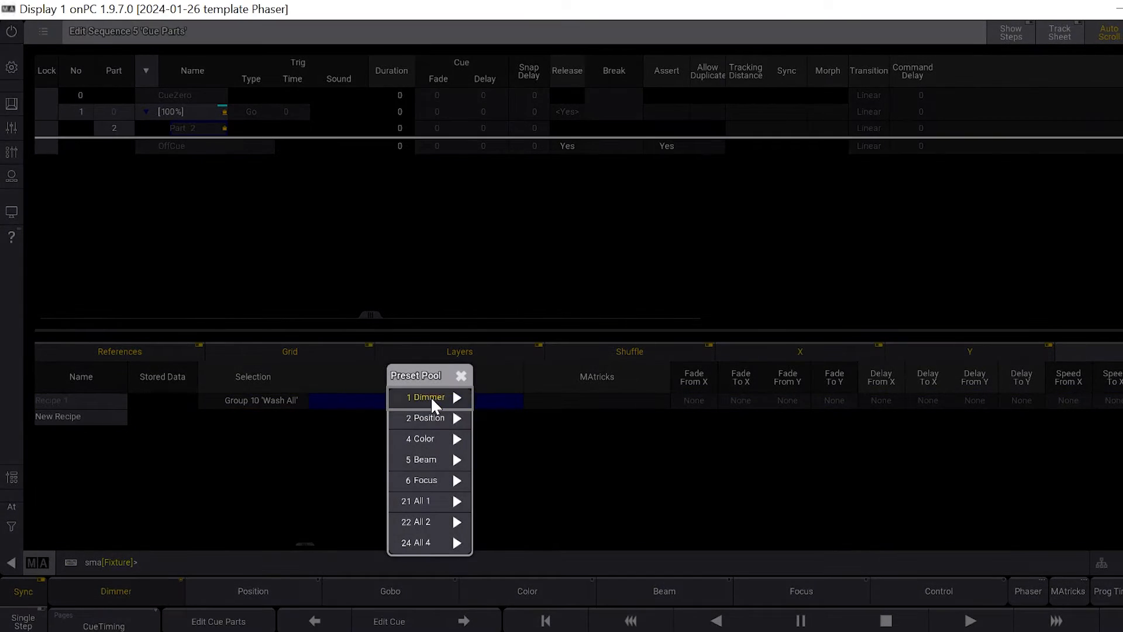
click(446, 522)
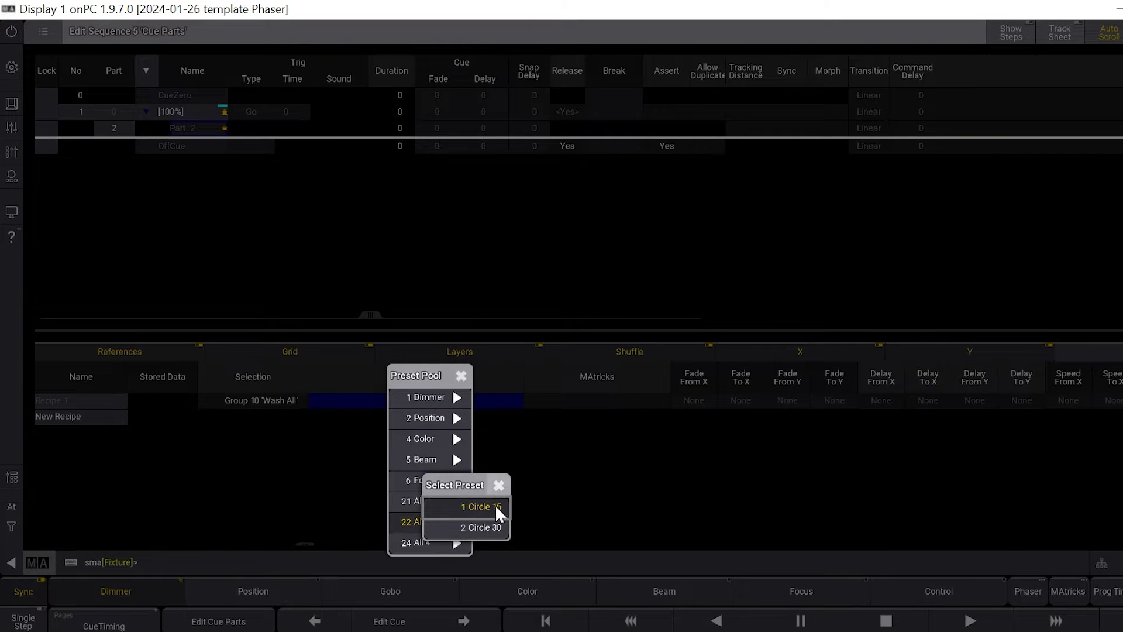
click(482, 526)
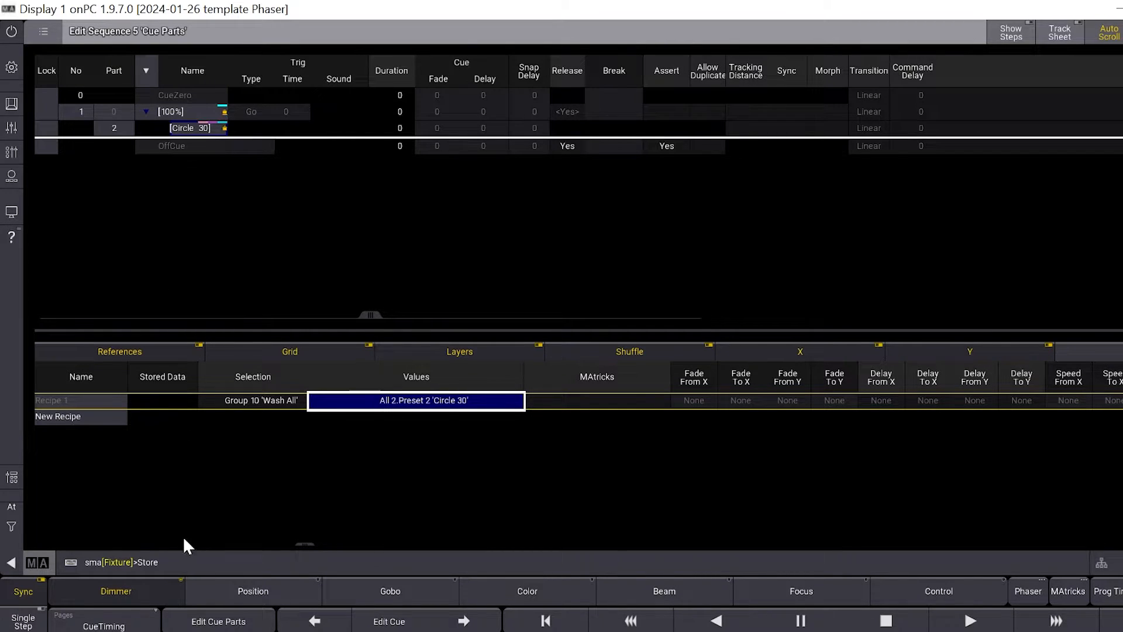
Step: Store part 4 in cue 1 and add a recipe to it with group Wash All and All 4 preset CMY Square
text(Store)
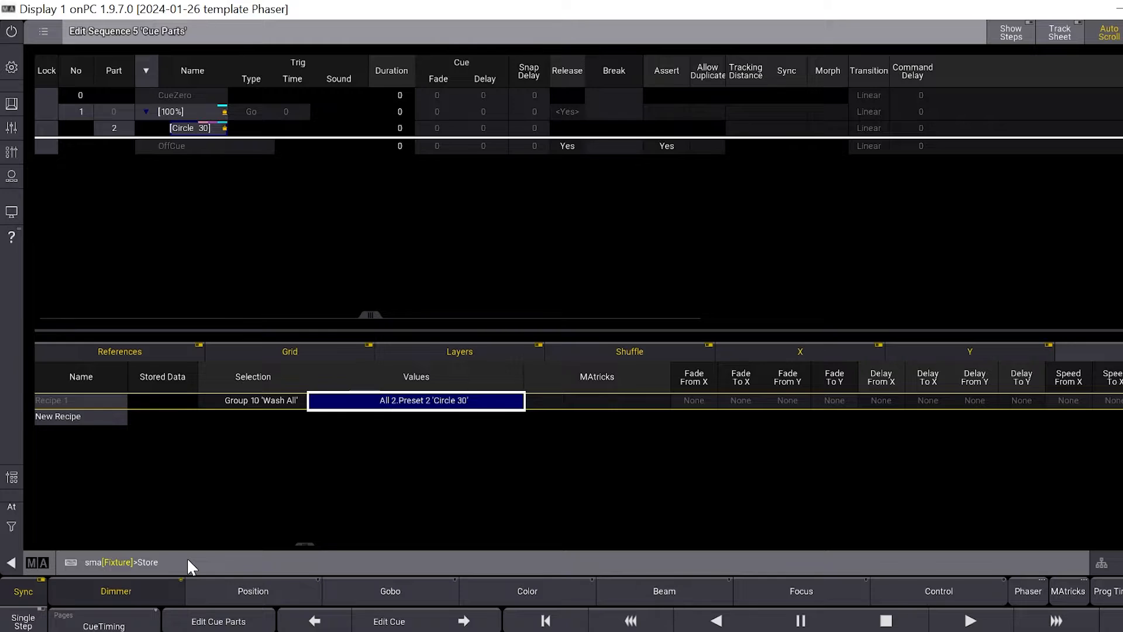
text( Cue 1 Part 4)
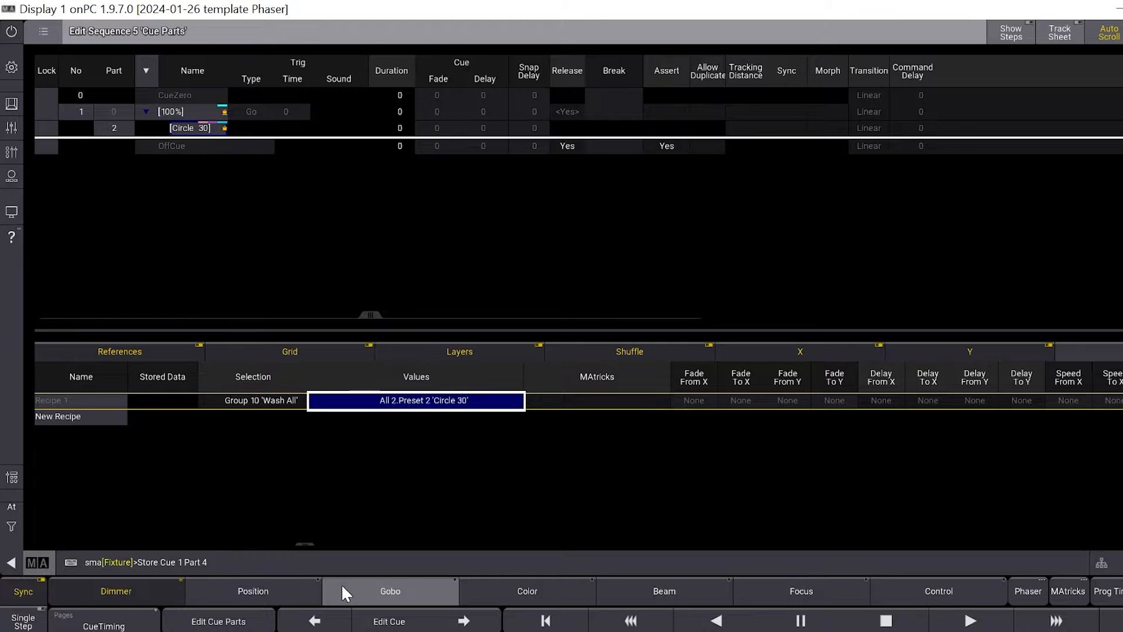
key(Return)
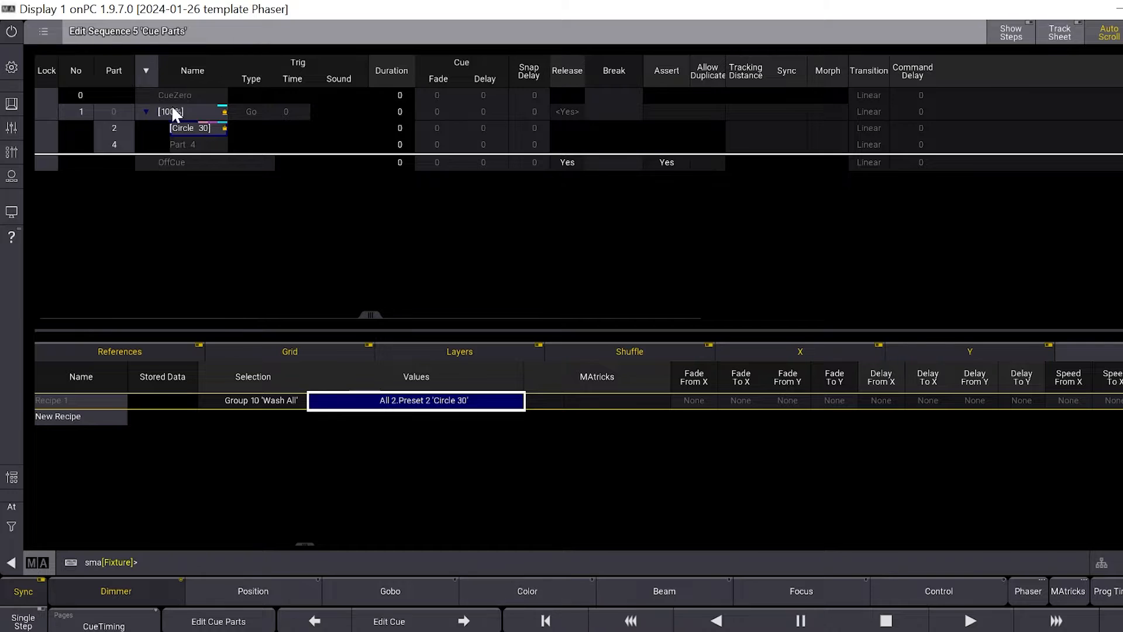
click(211, 144)
click(98, 405)
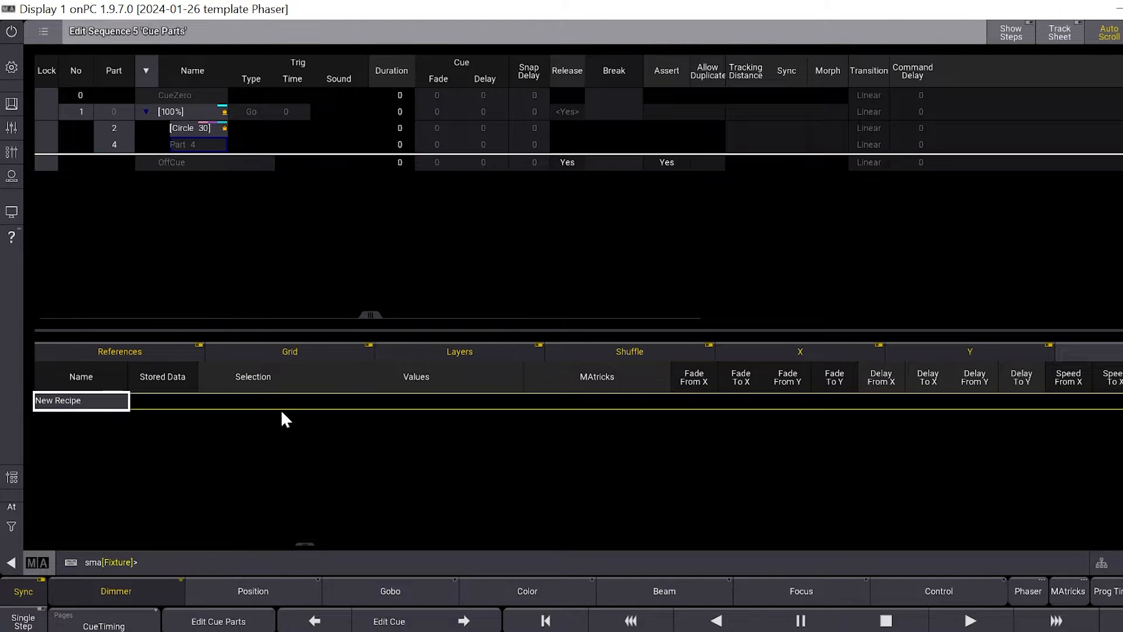
click(117, 403)
click(252, 400)
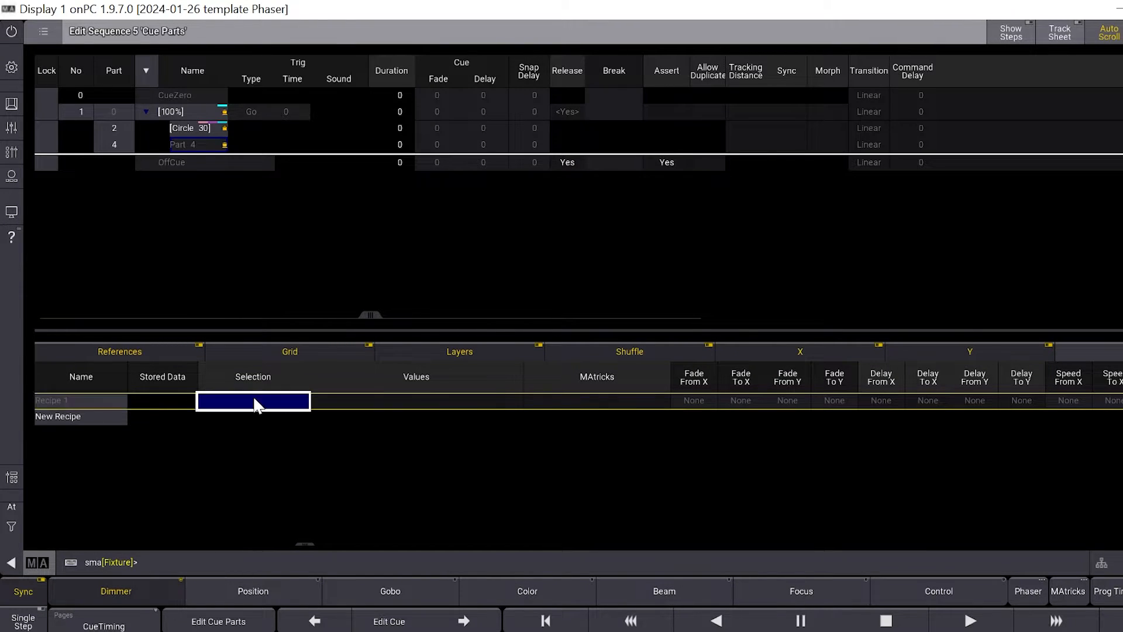
click(254, 400)
click(264, 179)
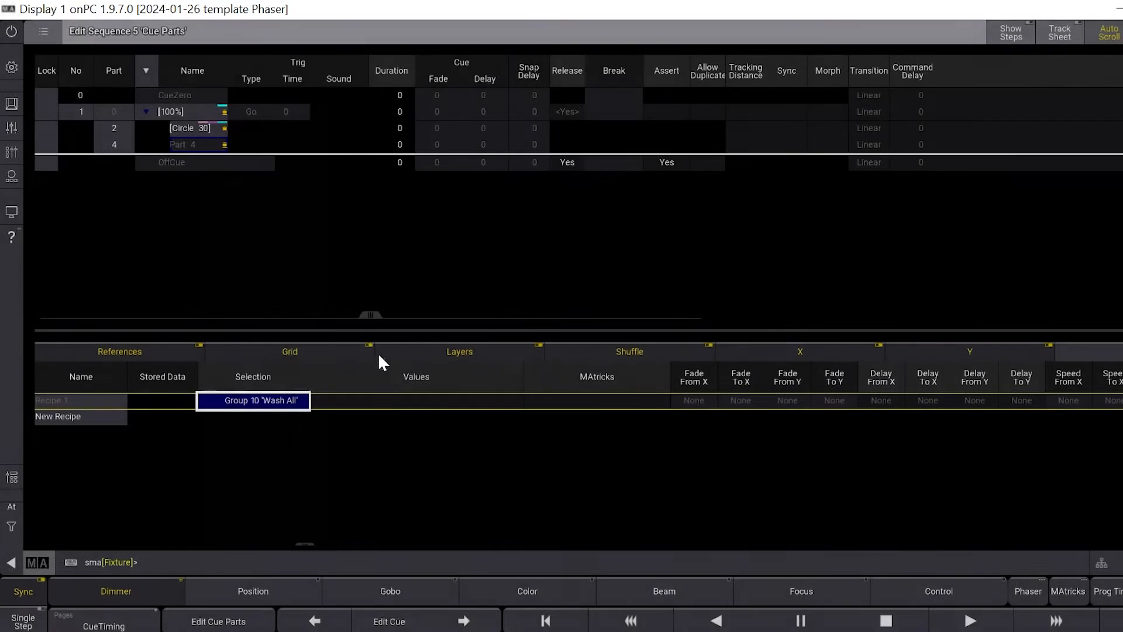
double_click(400, 401)
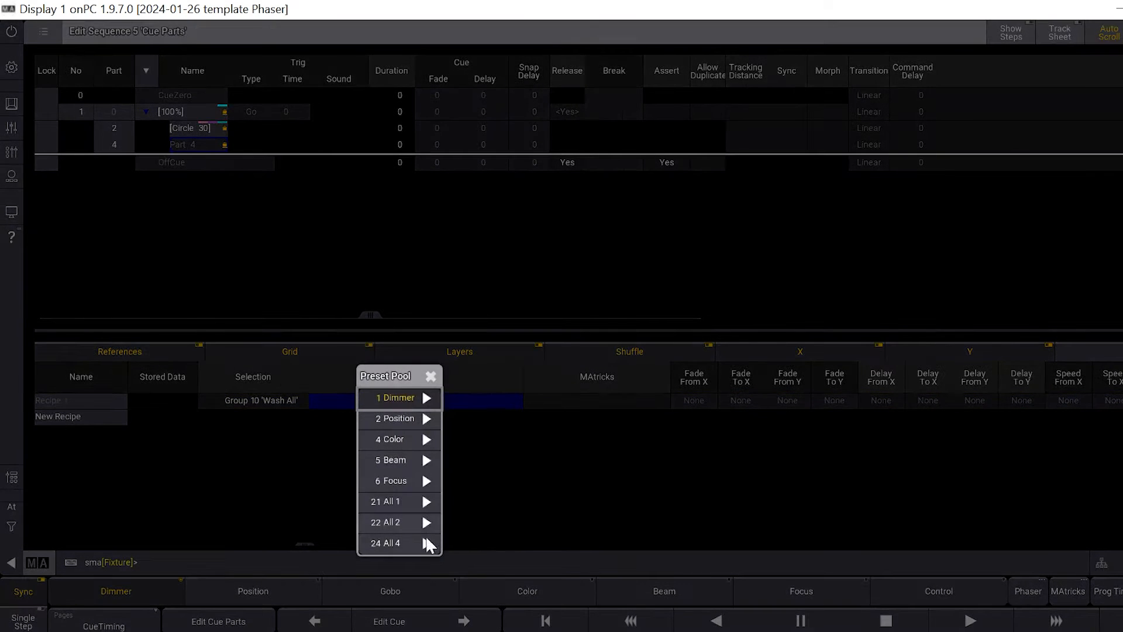
click(426, 543)
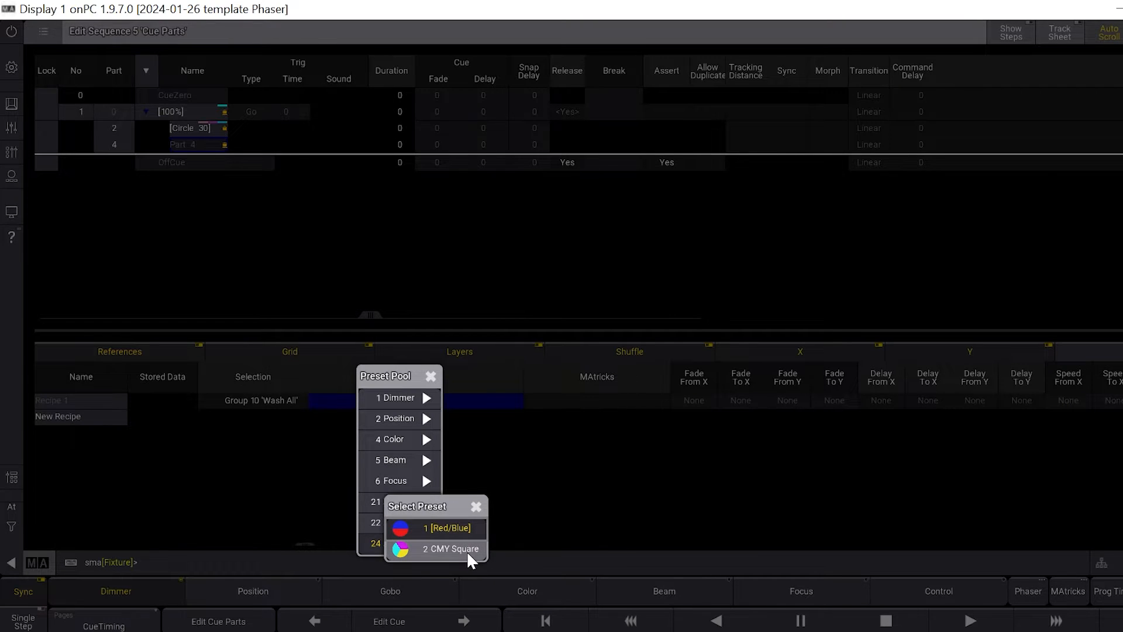
click(467, 551)
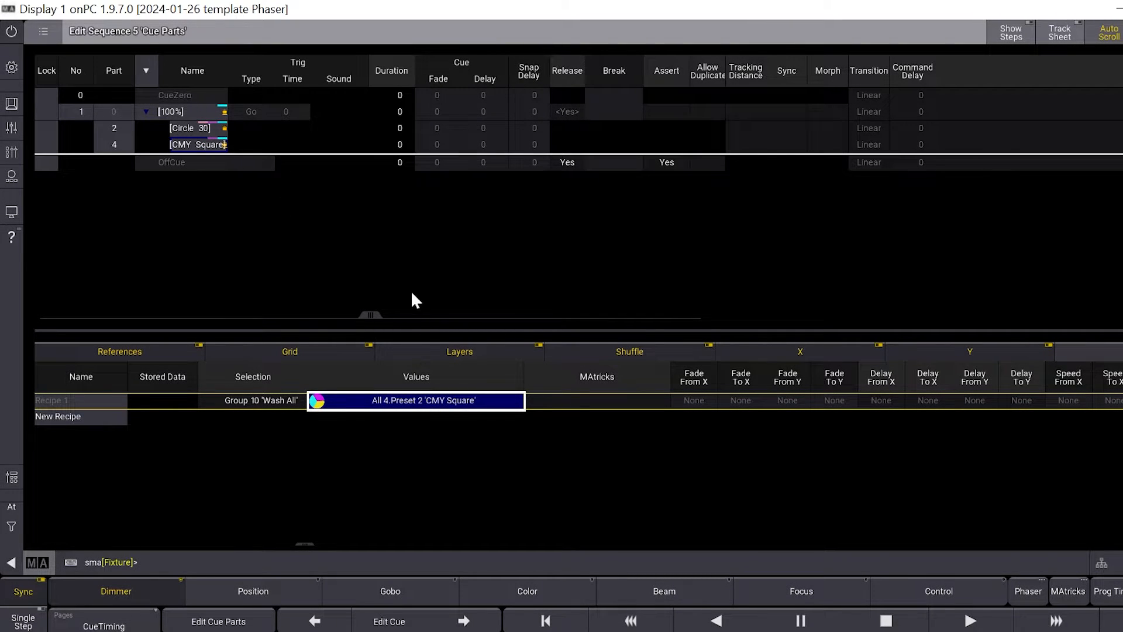
Step: Assign speed master Speed2 Position to cue part 2 and Speed4 Color to cue part 4, and close the sequence editor
click(364, 313)
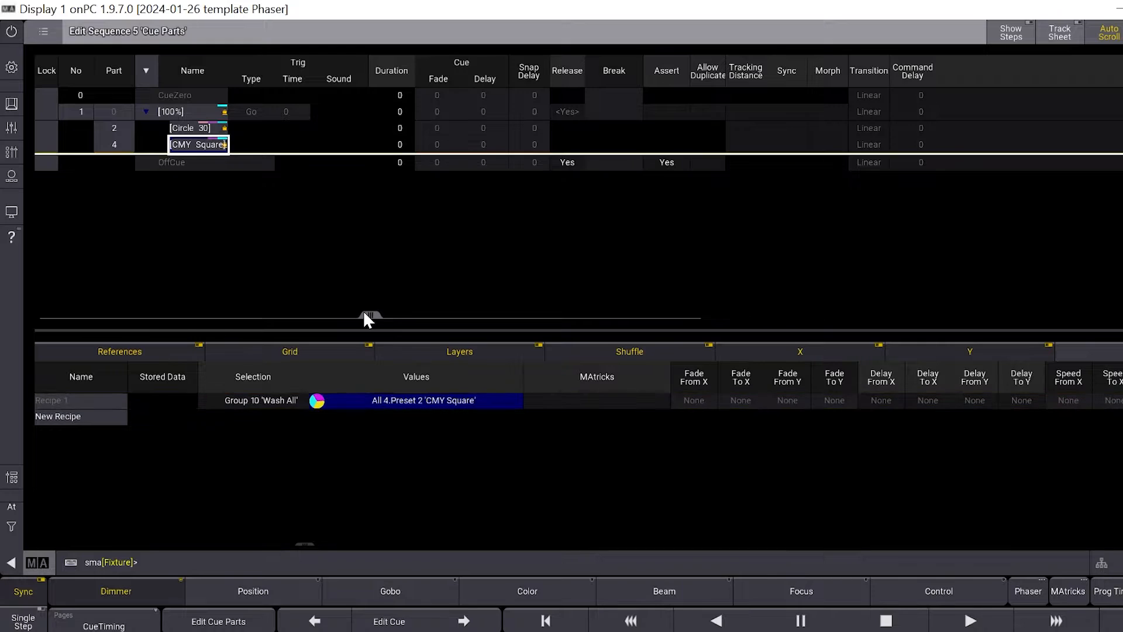
drag(363, 314, 1035, 297)
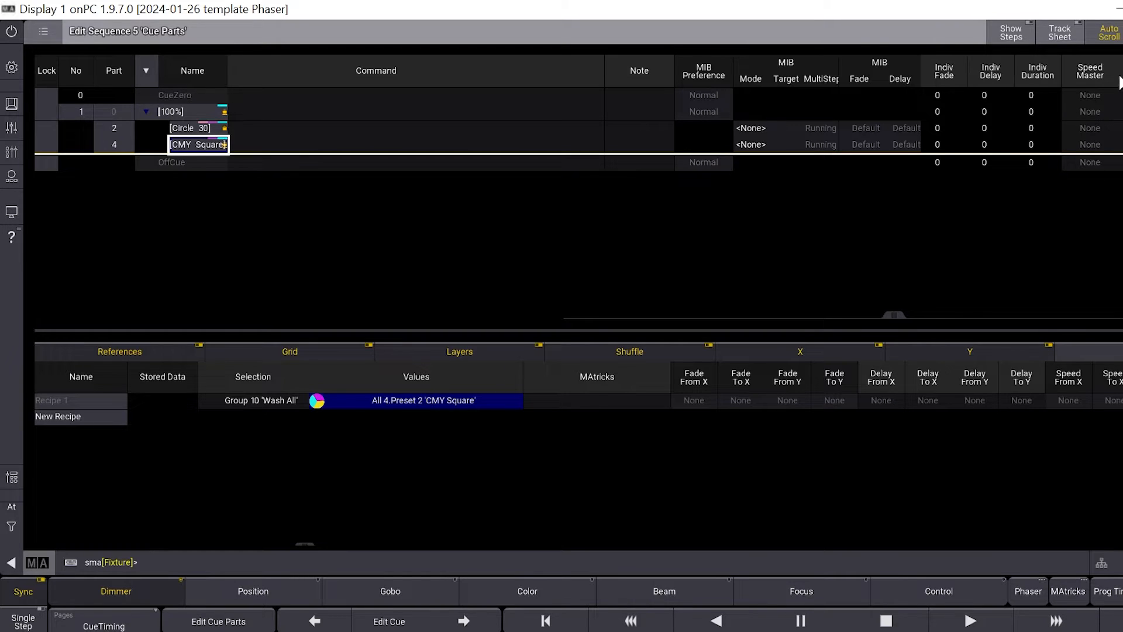
click(1082, 127)
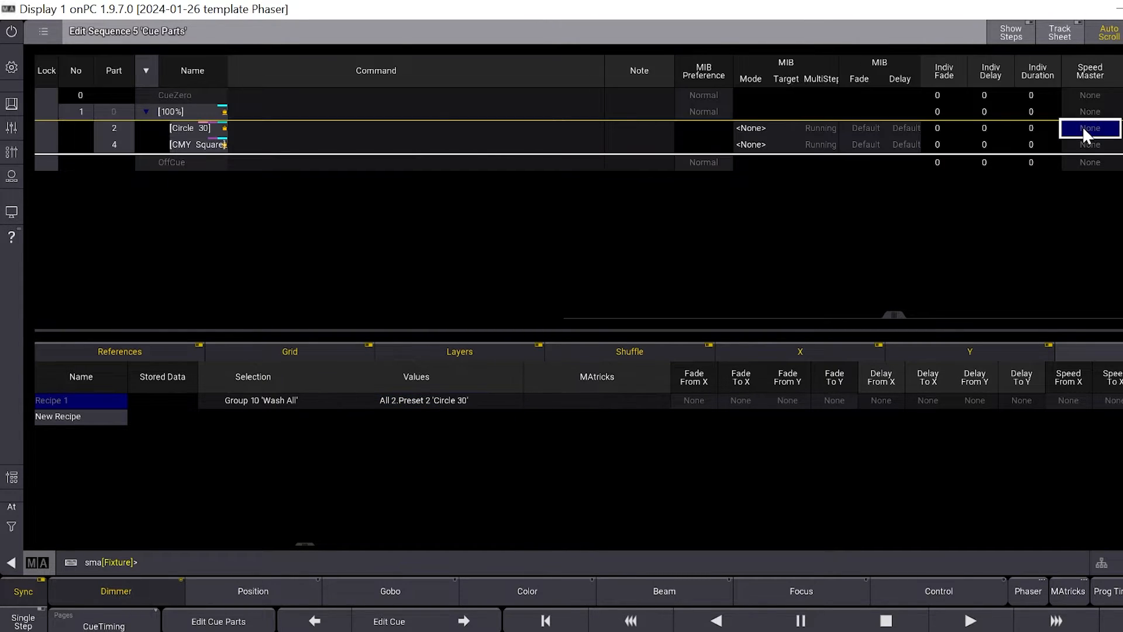
click(1082, 127)
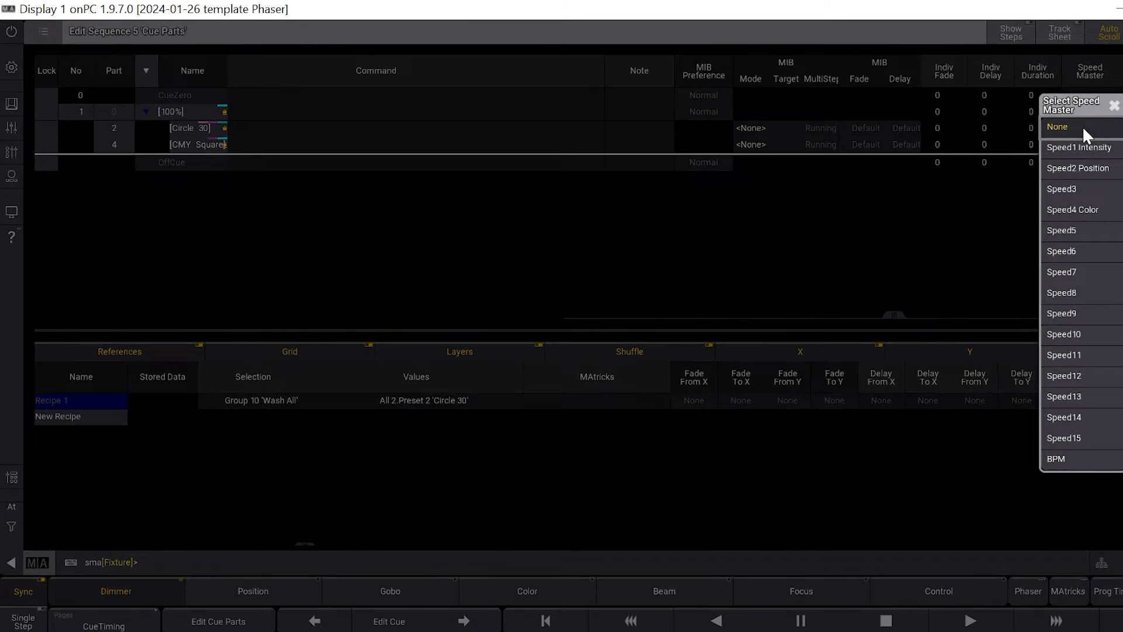
click(1095, 168)
click(1107, 144)
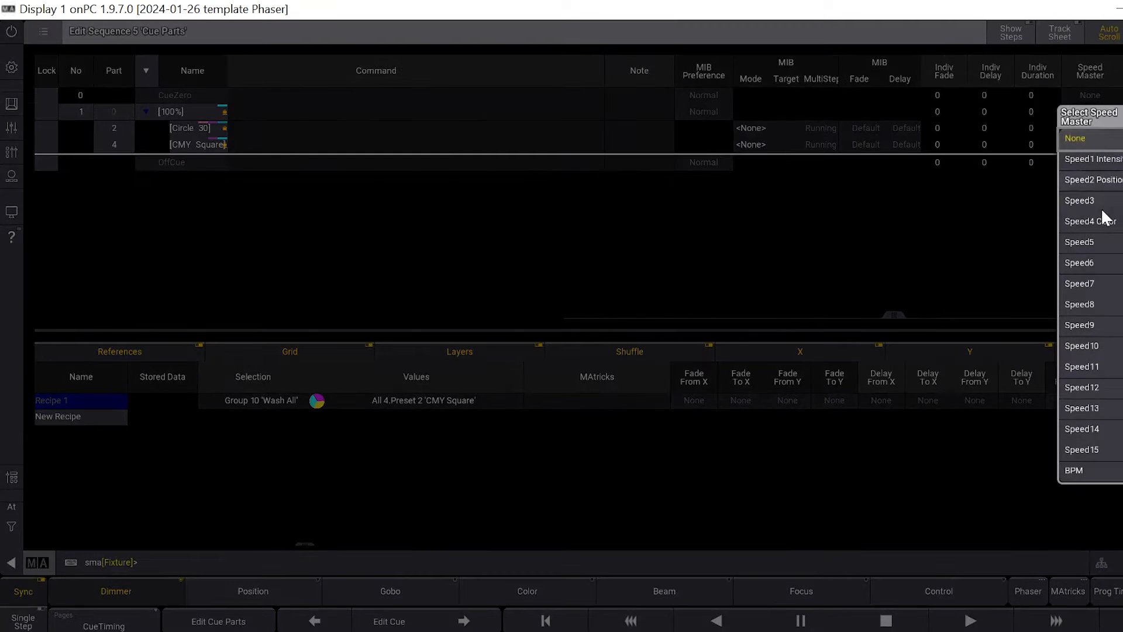
click(1100, 218)
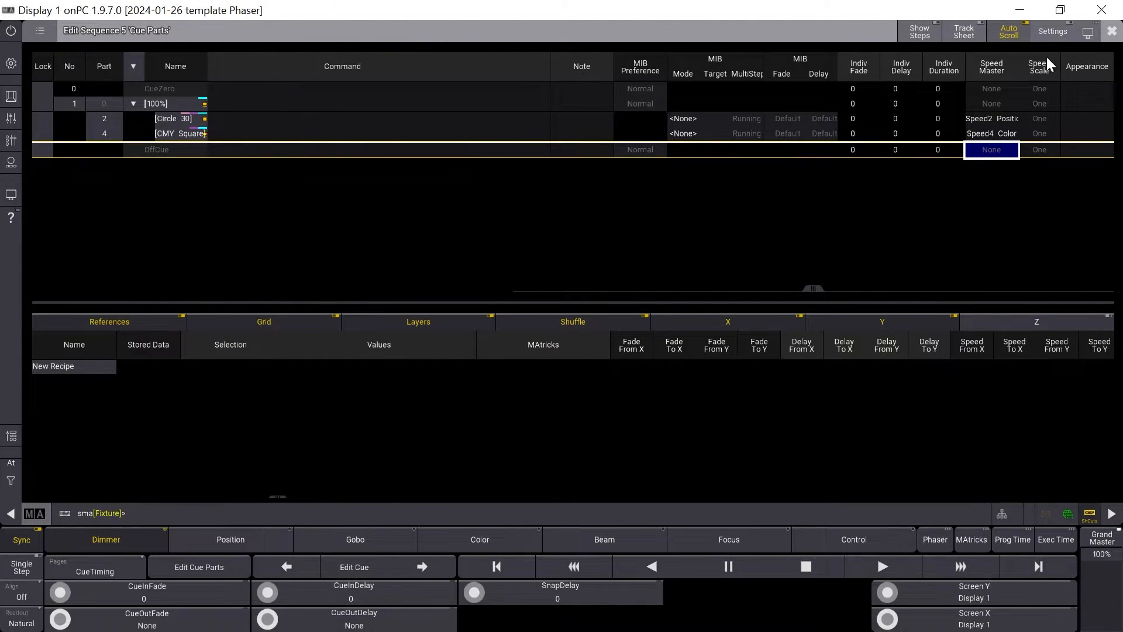
click(1112, 31)
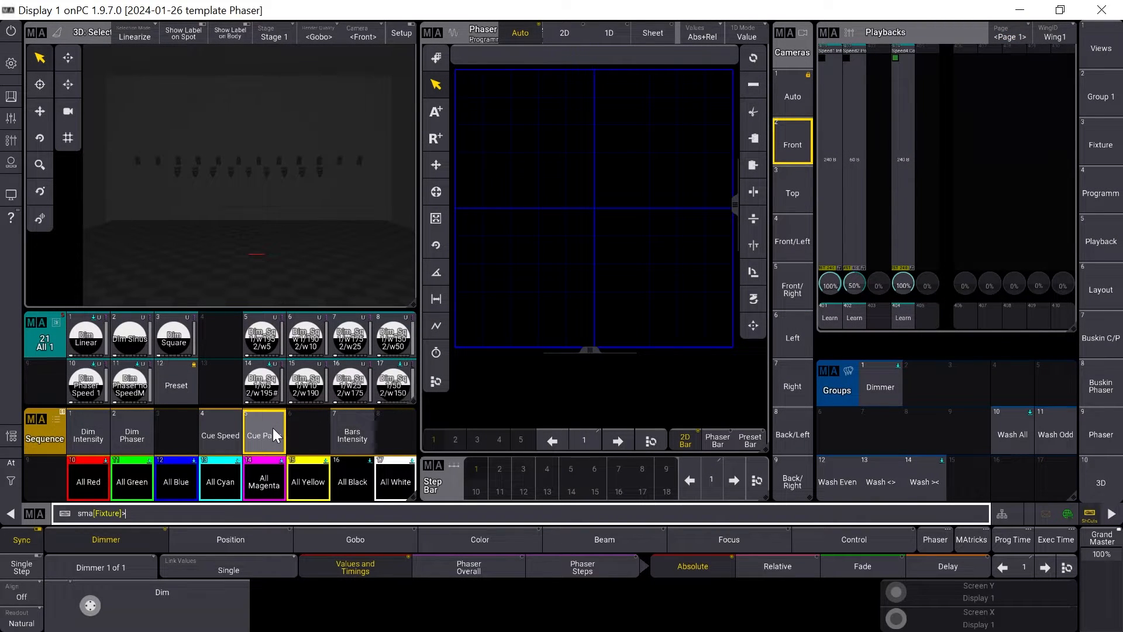
Step: Start sequence Cue Parts and move the Speed2 Position master down to 10%, up to 100% and back to 20%
key(g)
click(269, 434)
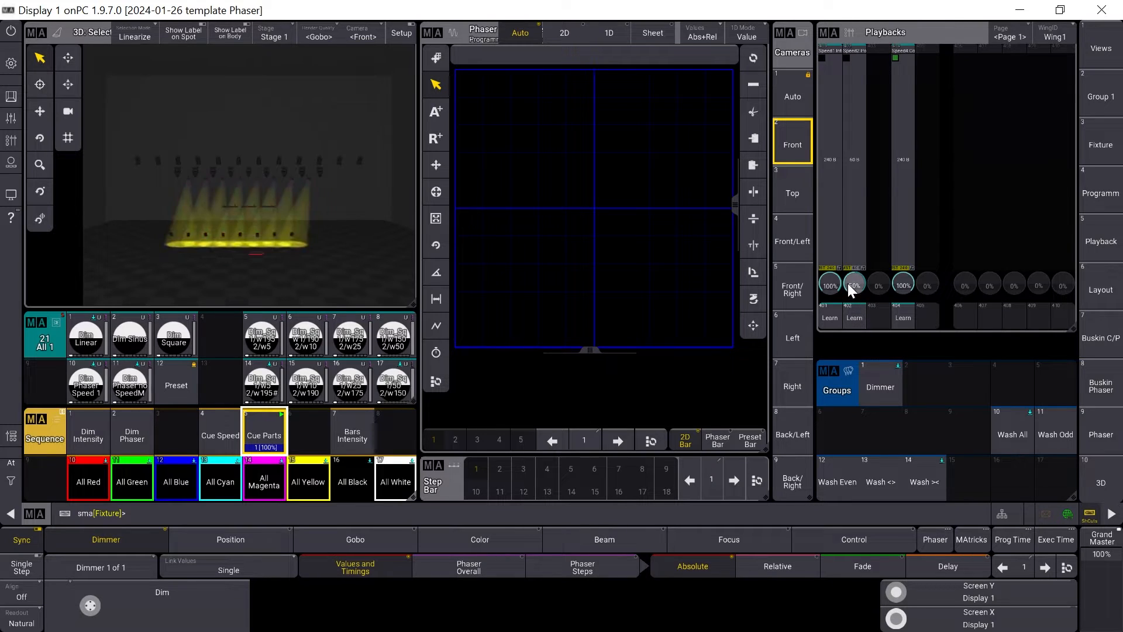
drag(848, 282, 852, 294)
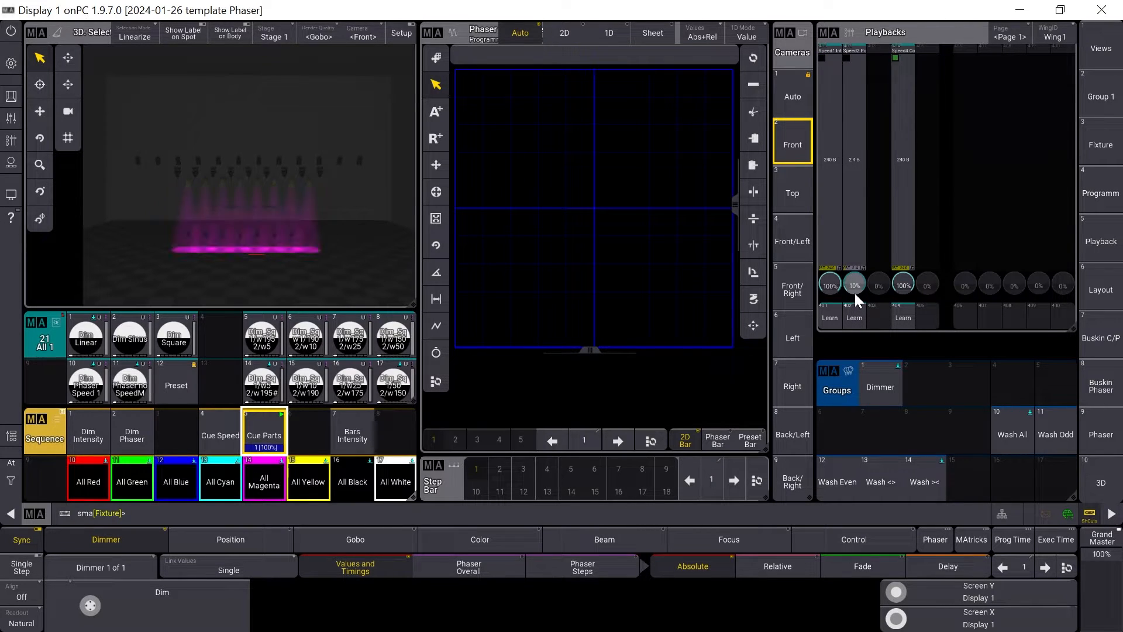
scroll(848, 275, up, 6)
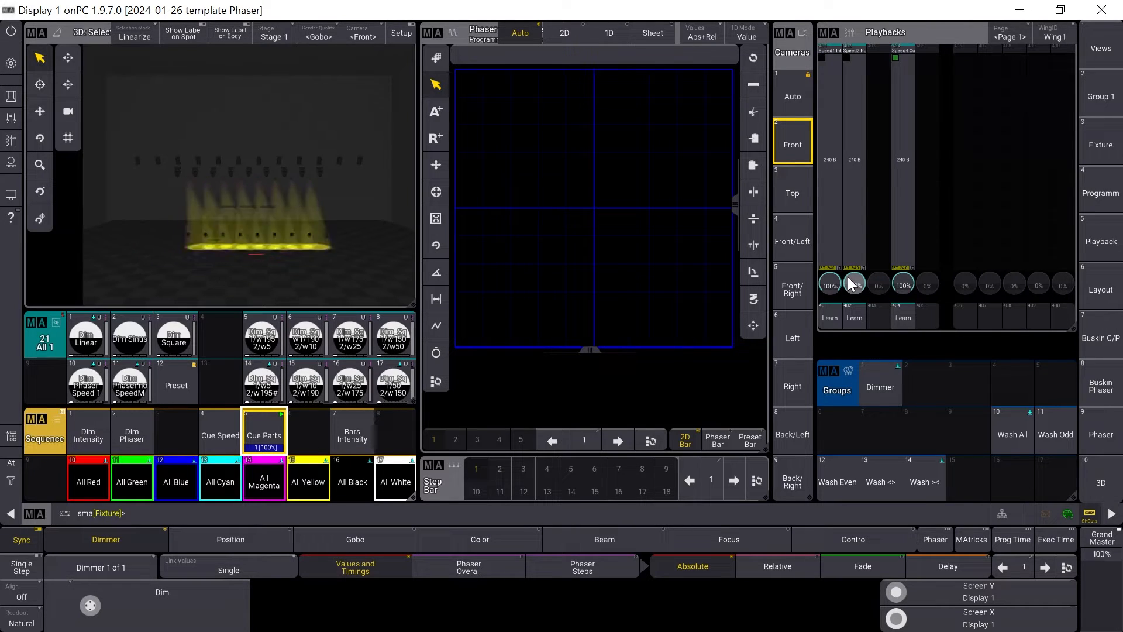
scroll(849, 284, up, 1)
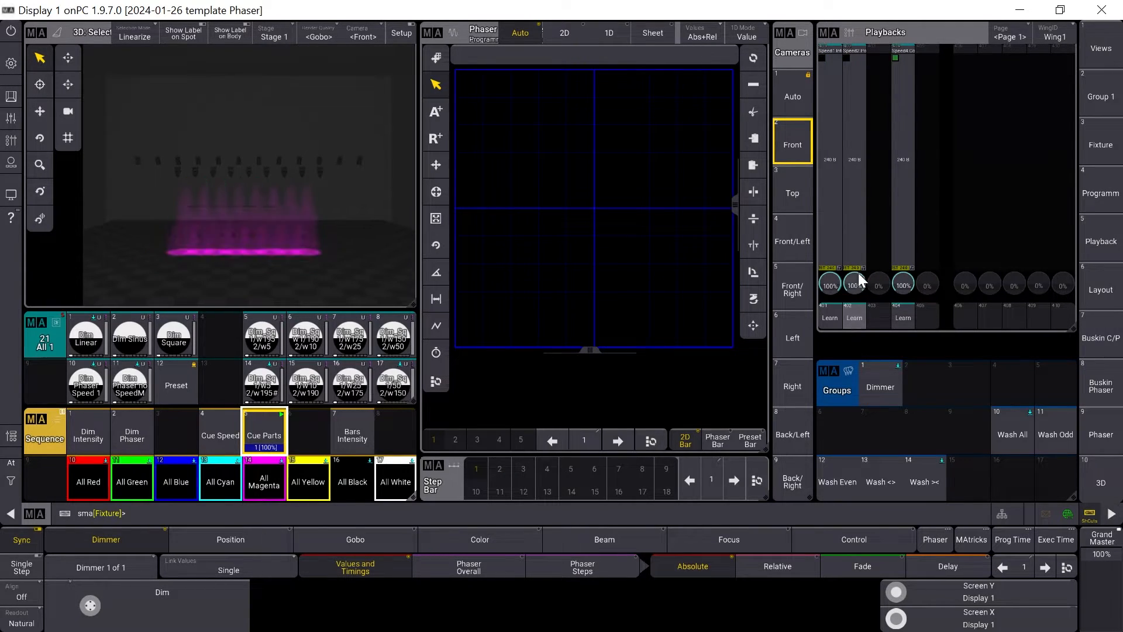
scroll(856, 286, down, 3)
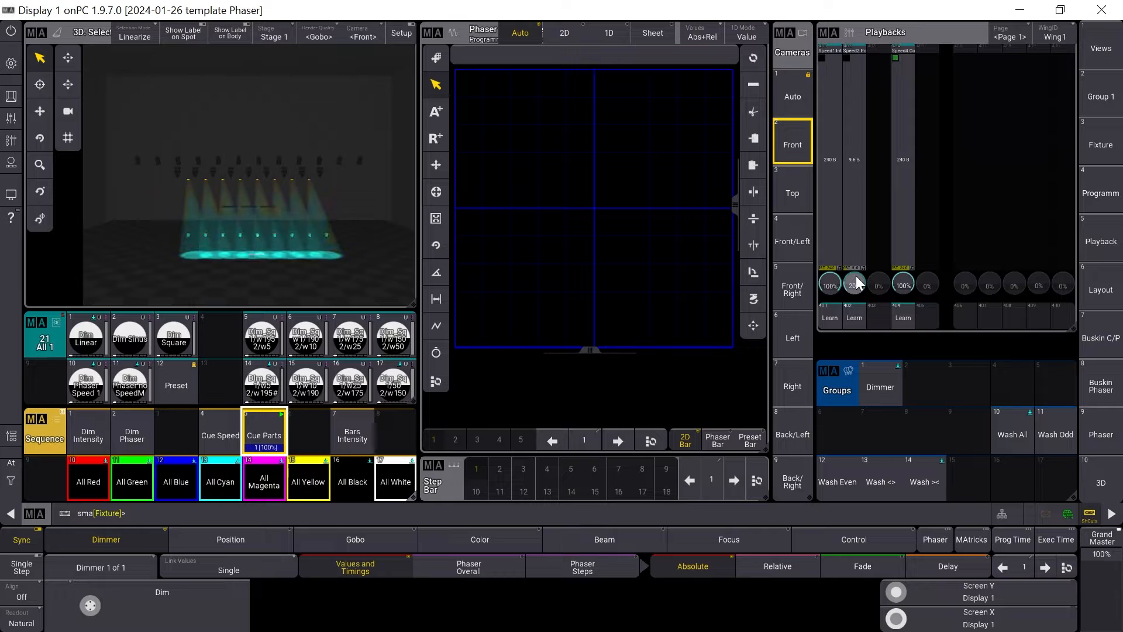
Step: Tap a new tempo on the Speed4 Color master
click(902, 304)
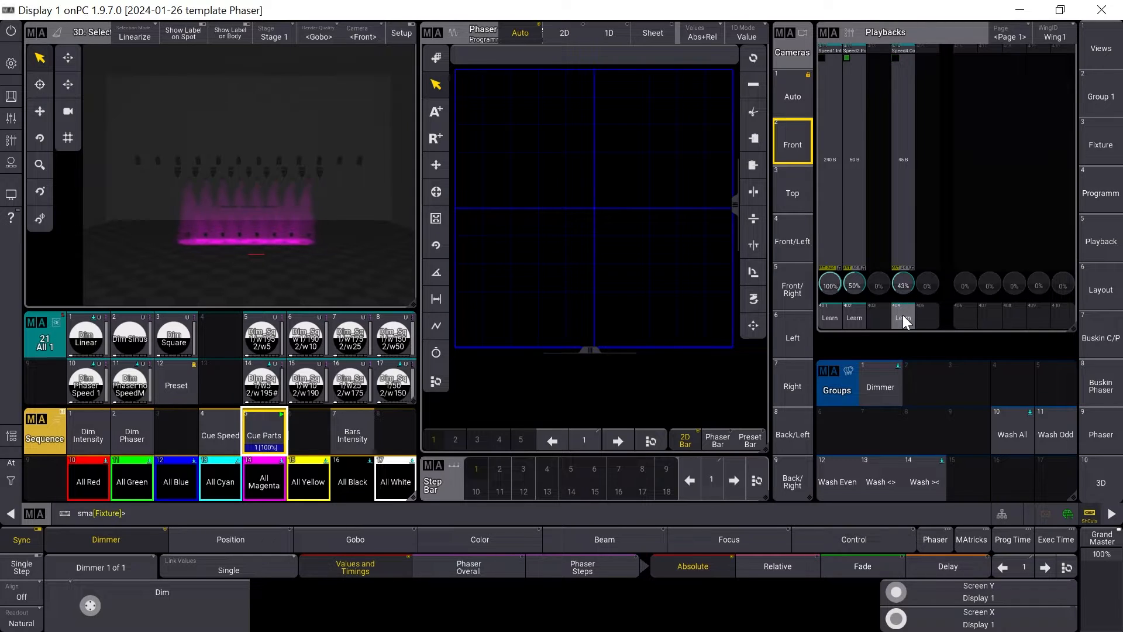
click(899, 317)
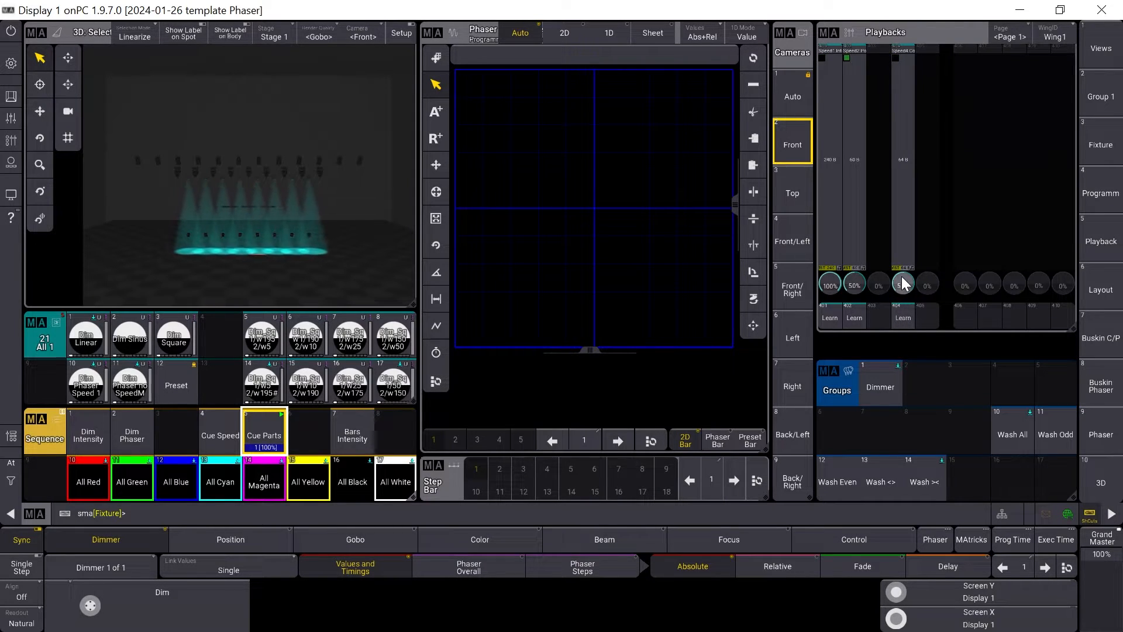
Step: Lower the Speed4 Color master to 16% and switch off sequence Cue Parts
scroll(902, 278, down, 4)
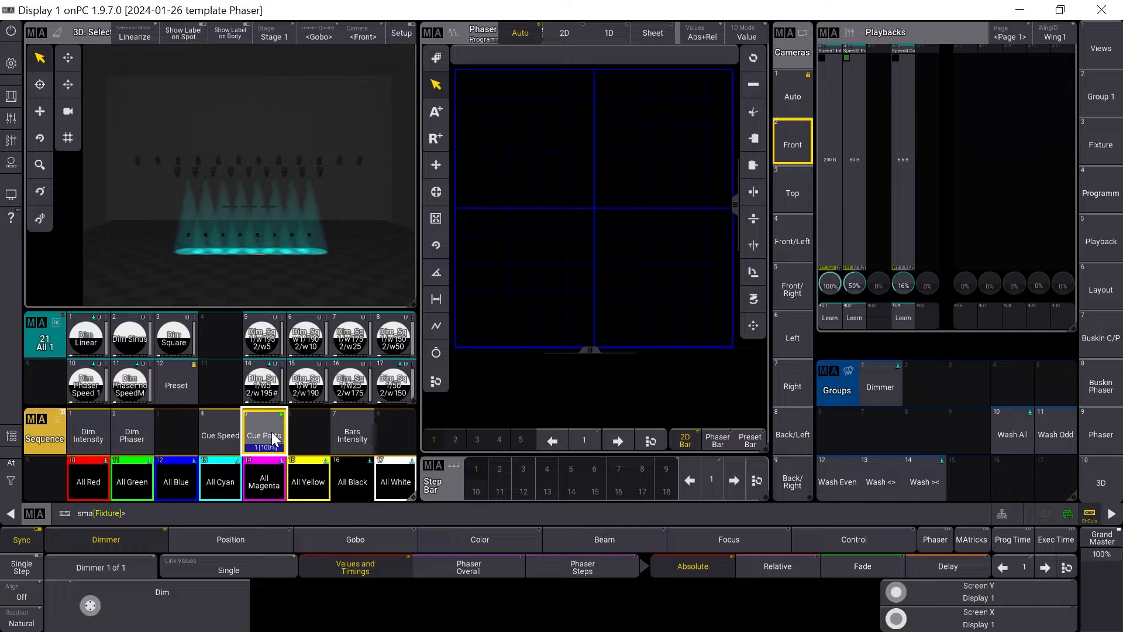
text(Off)
click(274, 439)
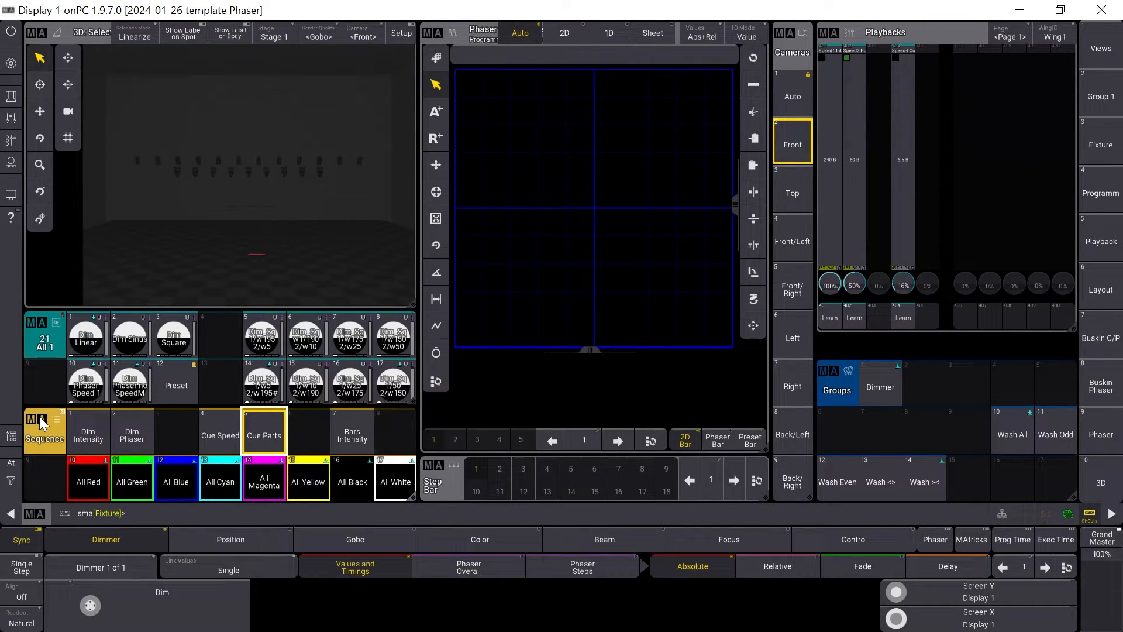
Step: Shrink the All 1 preset pool to one row and add an All 2 preset pool below it
drag(415, 400, 414, 353)
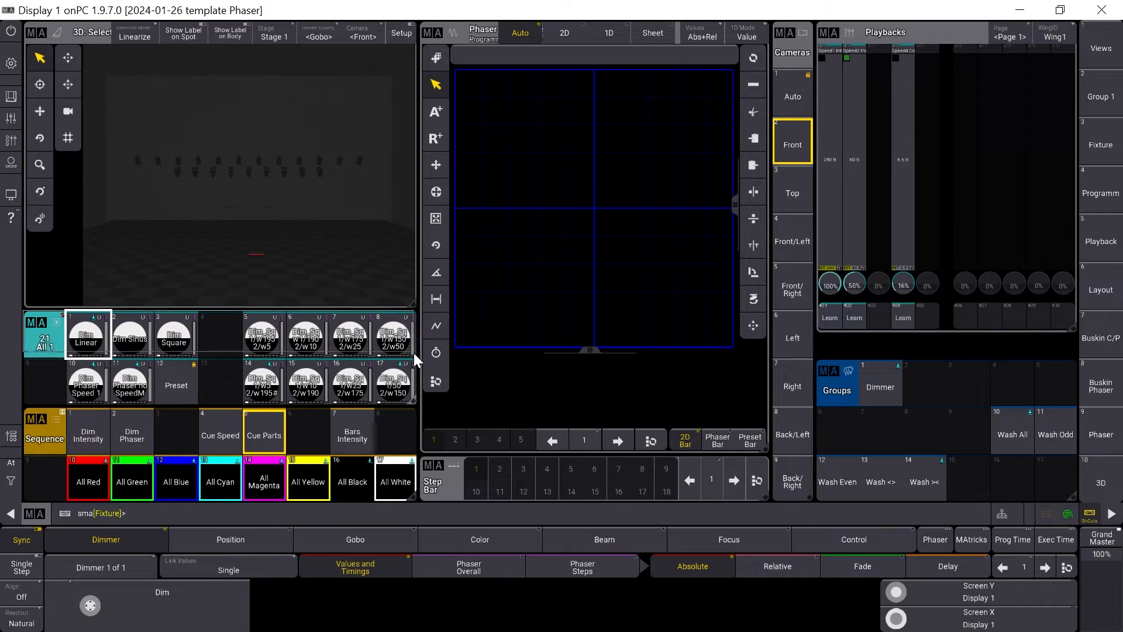
click(34, 364)
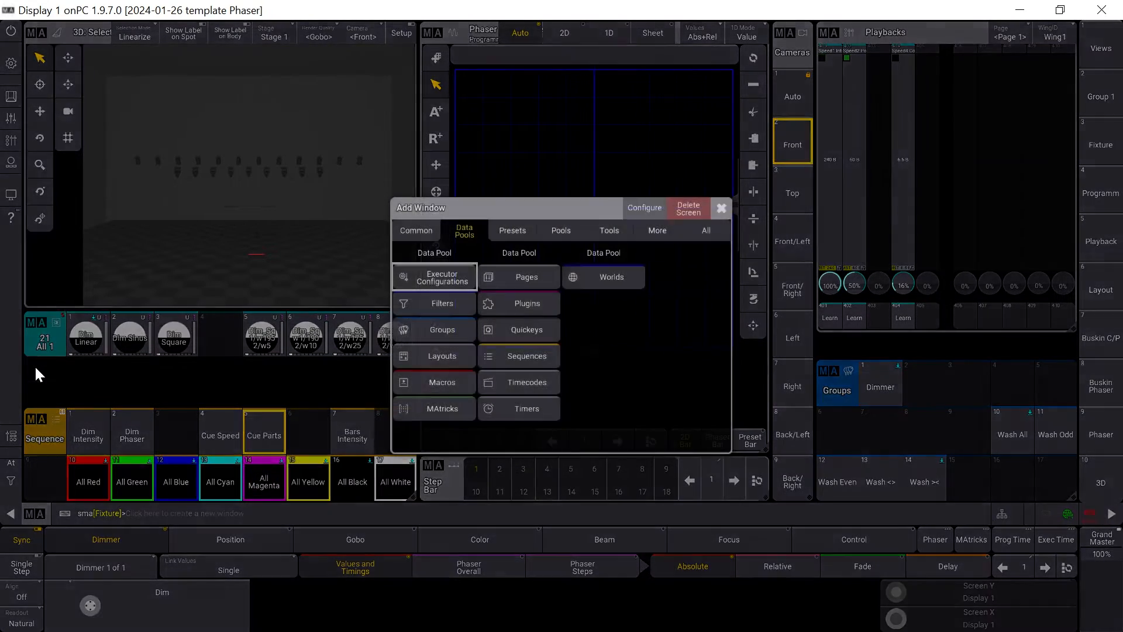
click(513, 233)
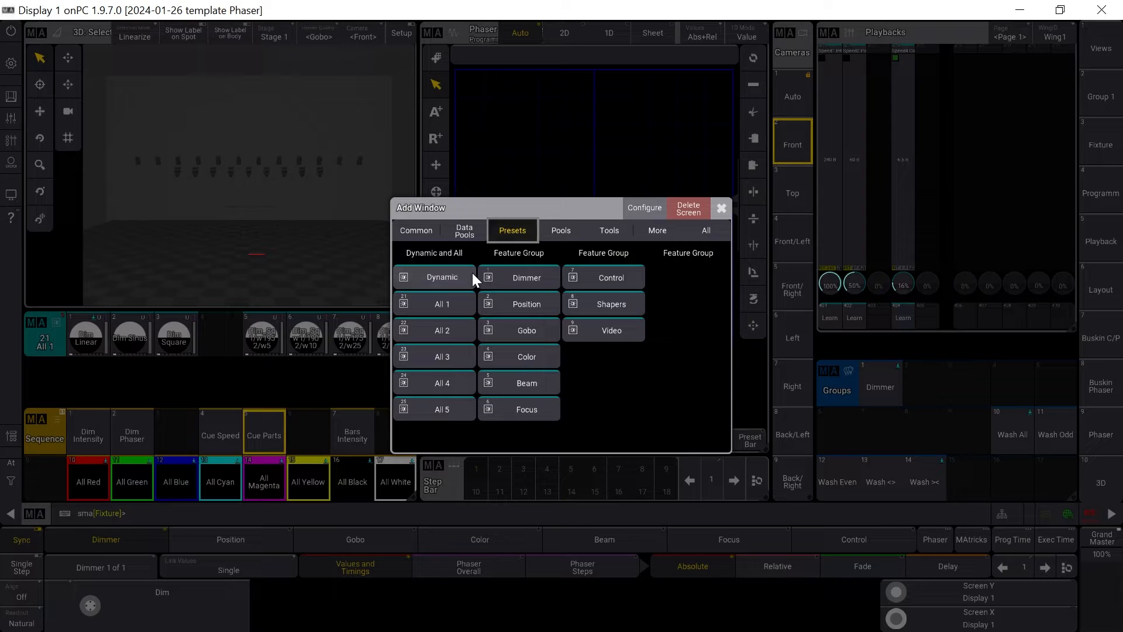
click(453, 325)
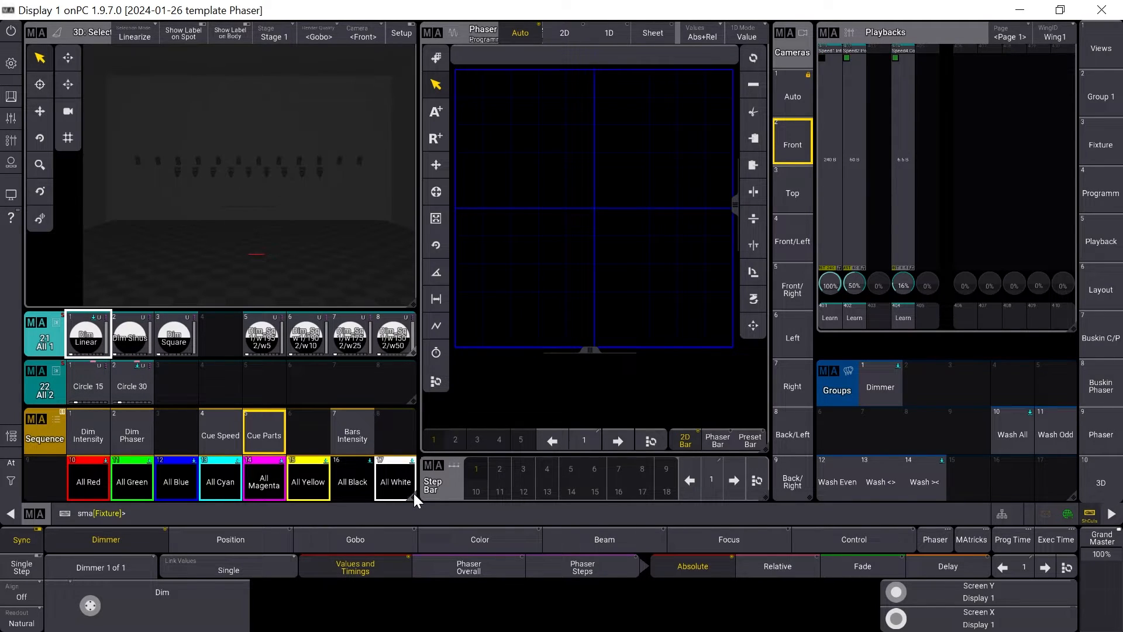
Step: Shrink the Sequence pool to one row, shifted one row down, and add a Position preset pool above it
drag(414, 495, 411, 449)
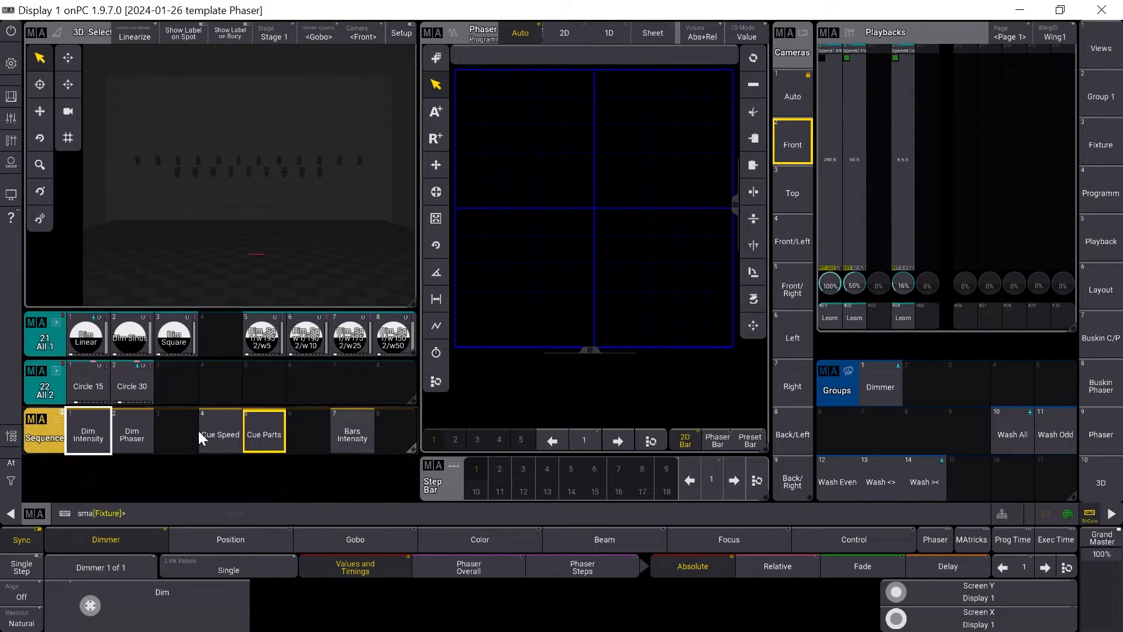
drag(25, 422, 34, 473)
click(35, 422)
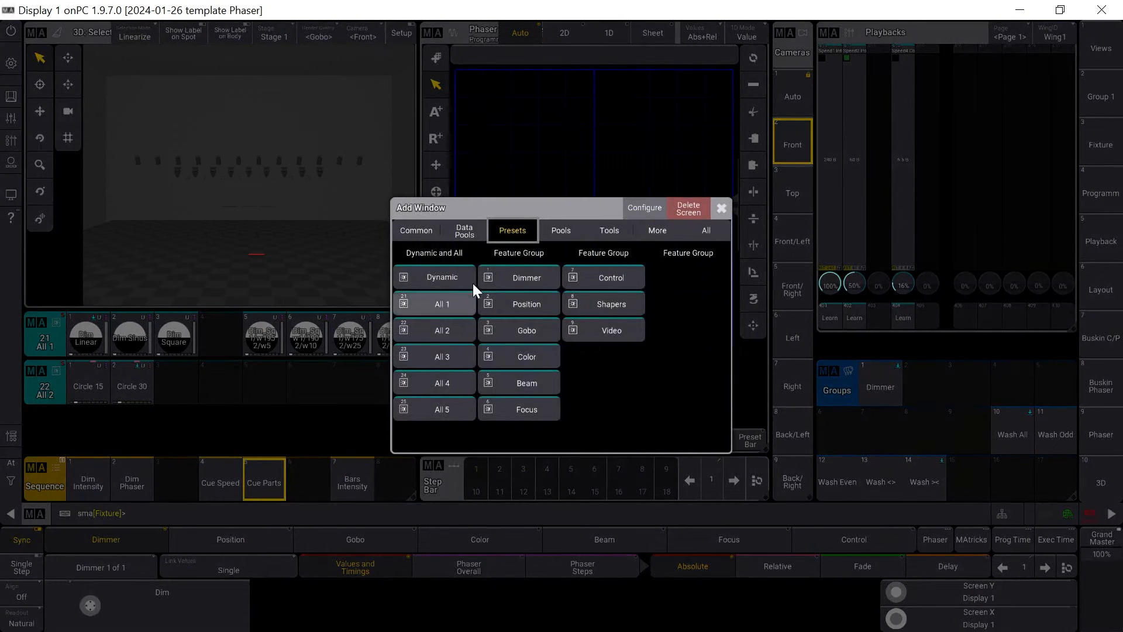
click(535, 304)
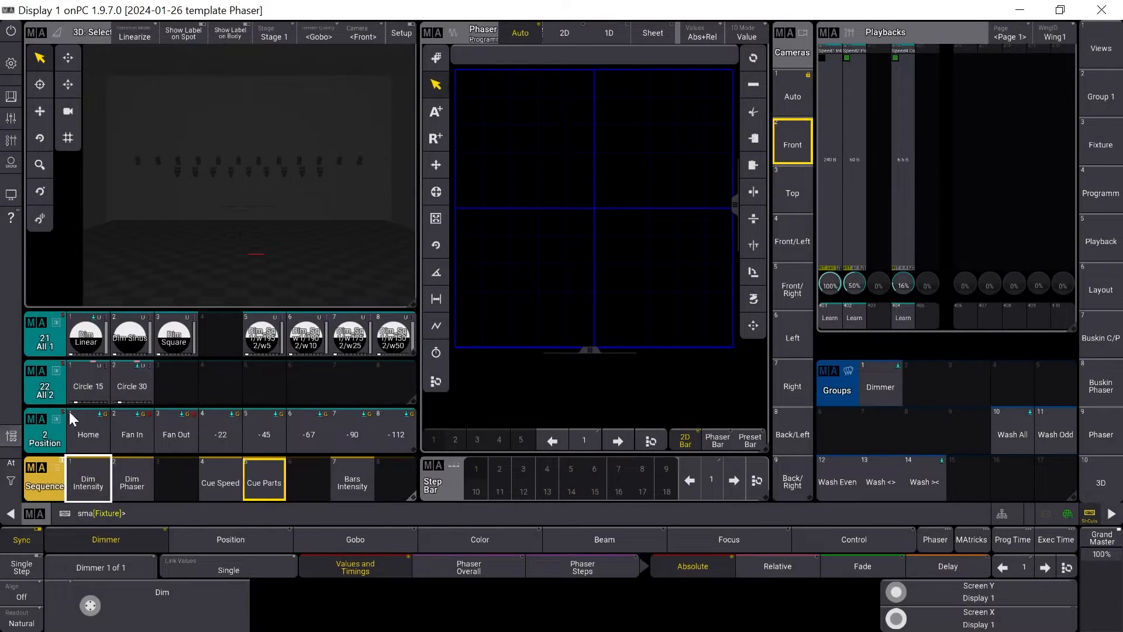
Step: Set the cue part of the All 1 preset pool to 21 in its pool settings
click(40, 320)
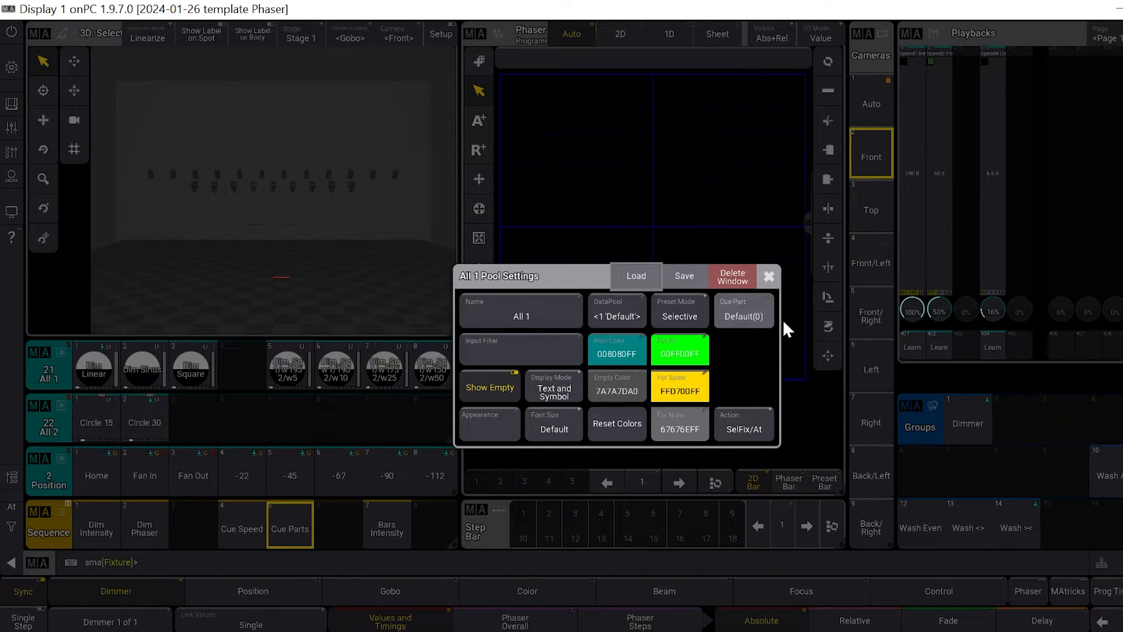
click(745, 315)
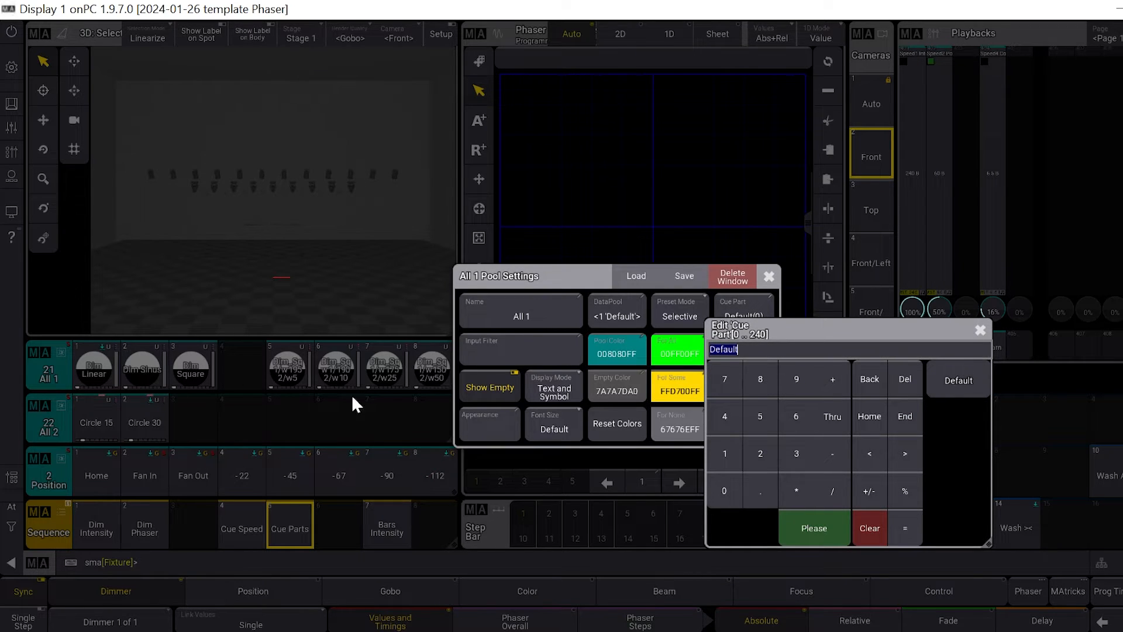
text(21)
click(819, 525)
click(769, 275)
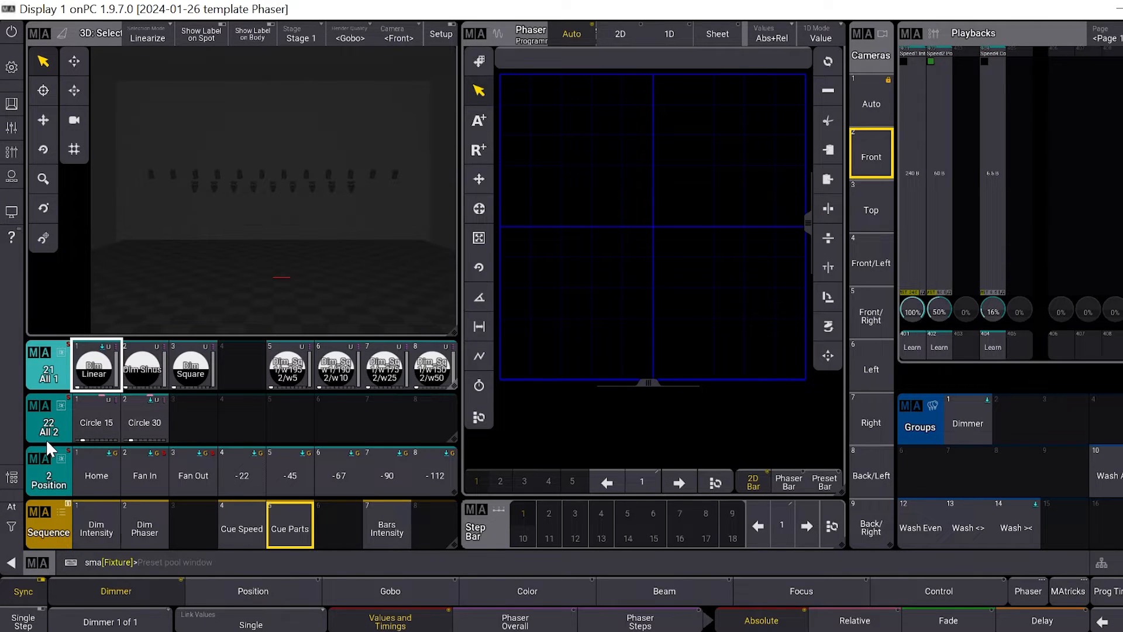
Step: Set the cue part of the All 2 preset pool to 22 in its pool settings
click(35, 401)
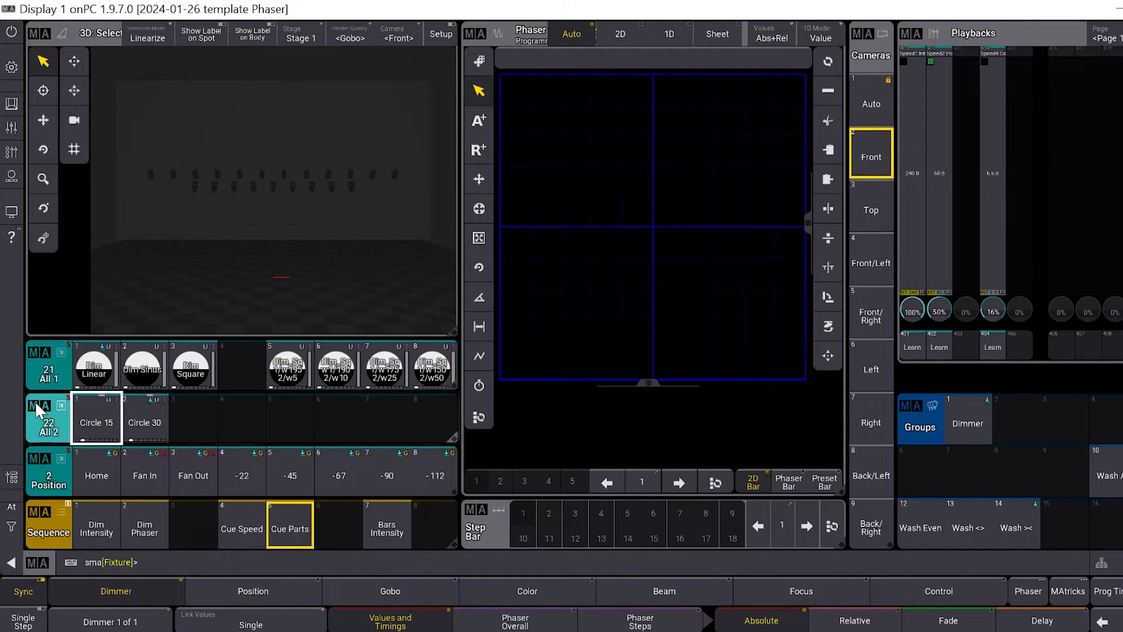
click(763, 306)
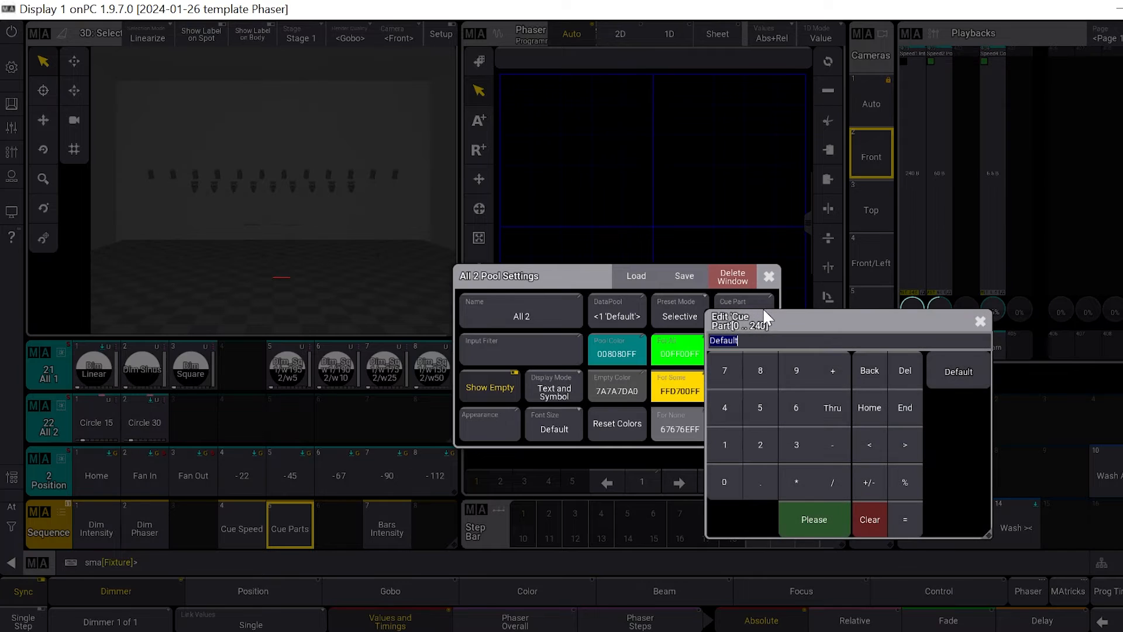
text(22)
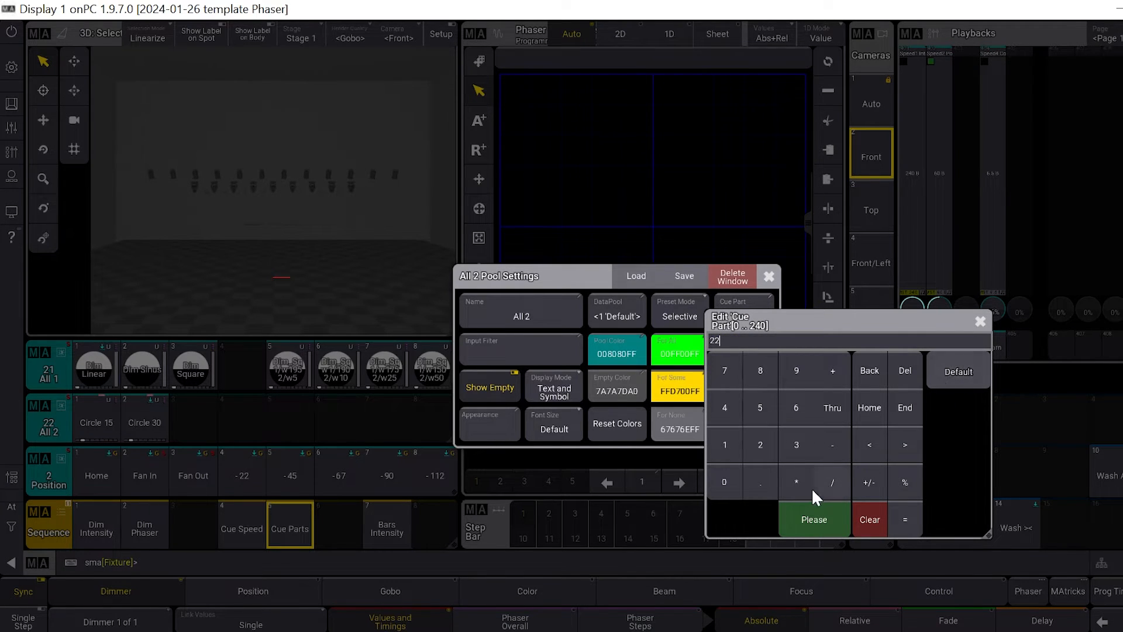
click(819, 510)
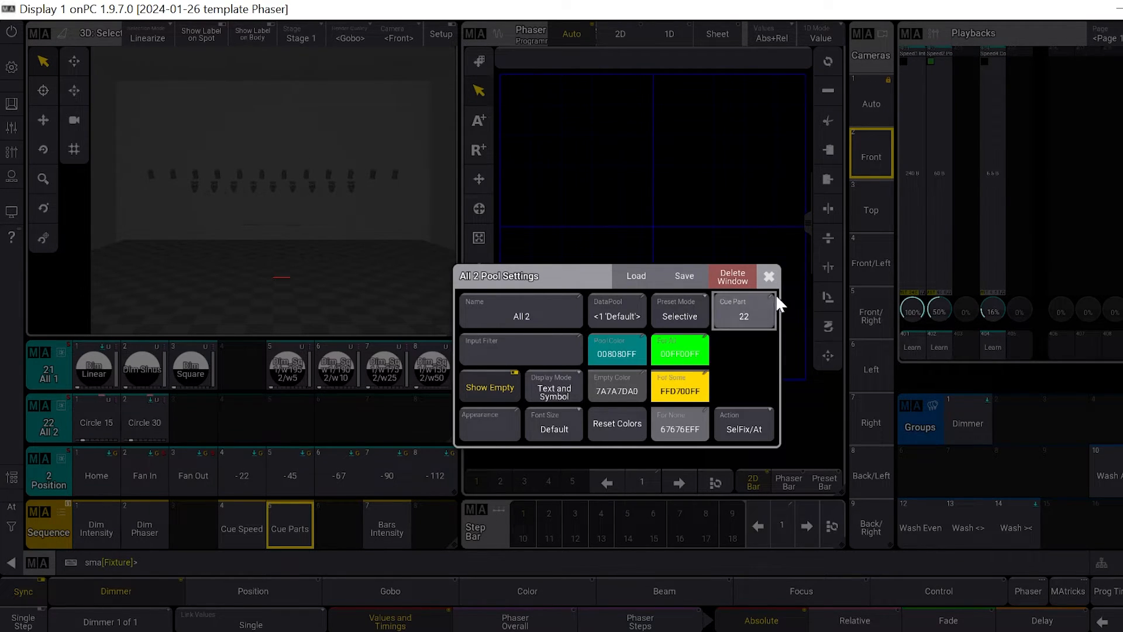
click(769, 277)
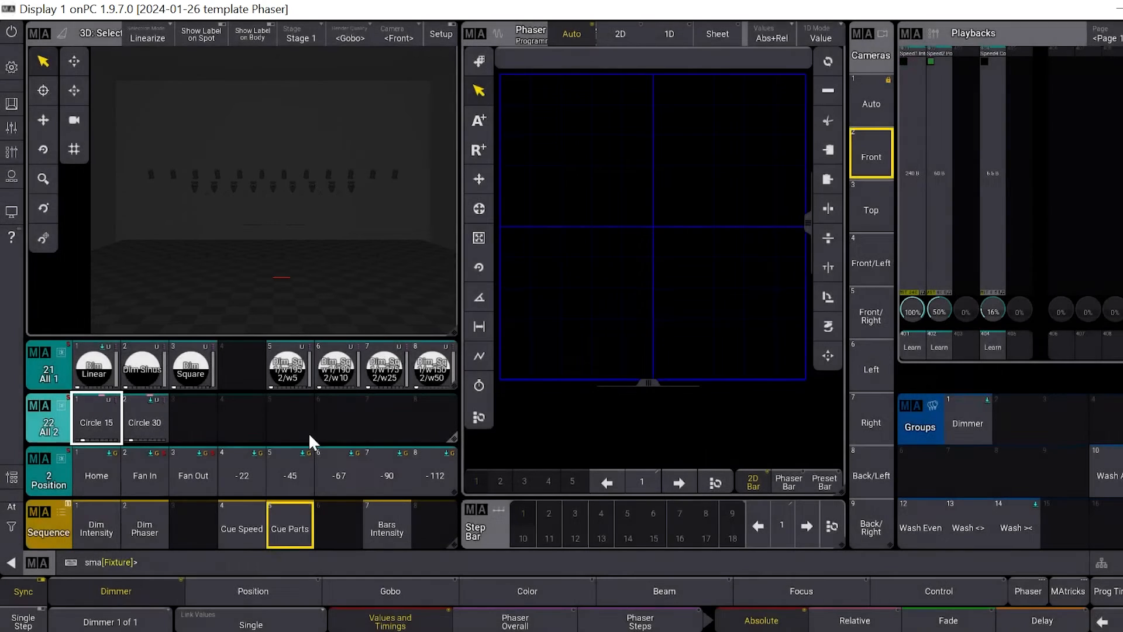
Step: Set the cue part of the Position preset pool to 2 in its pool settings
click(40, 457)
click(745, 310)
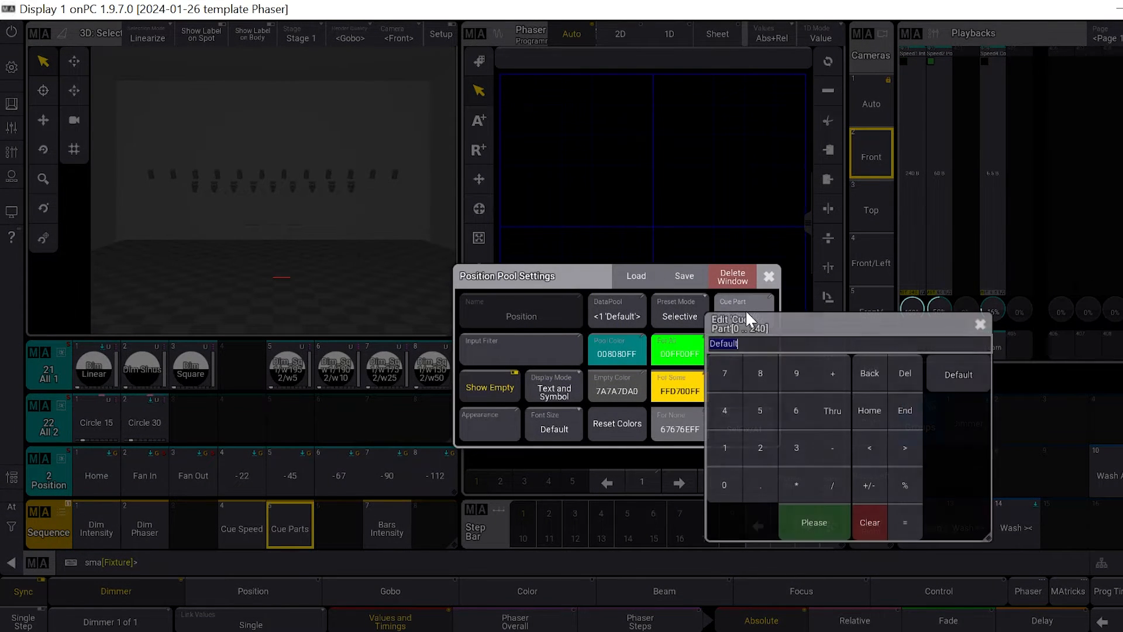
click(759, 448)
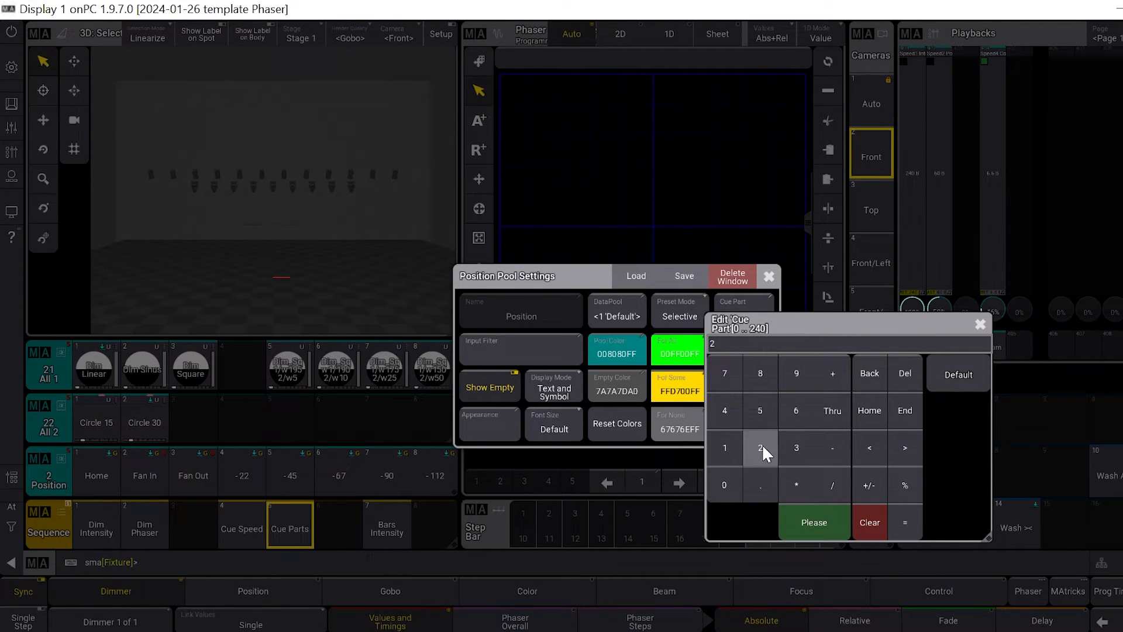
click(831, 518)
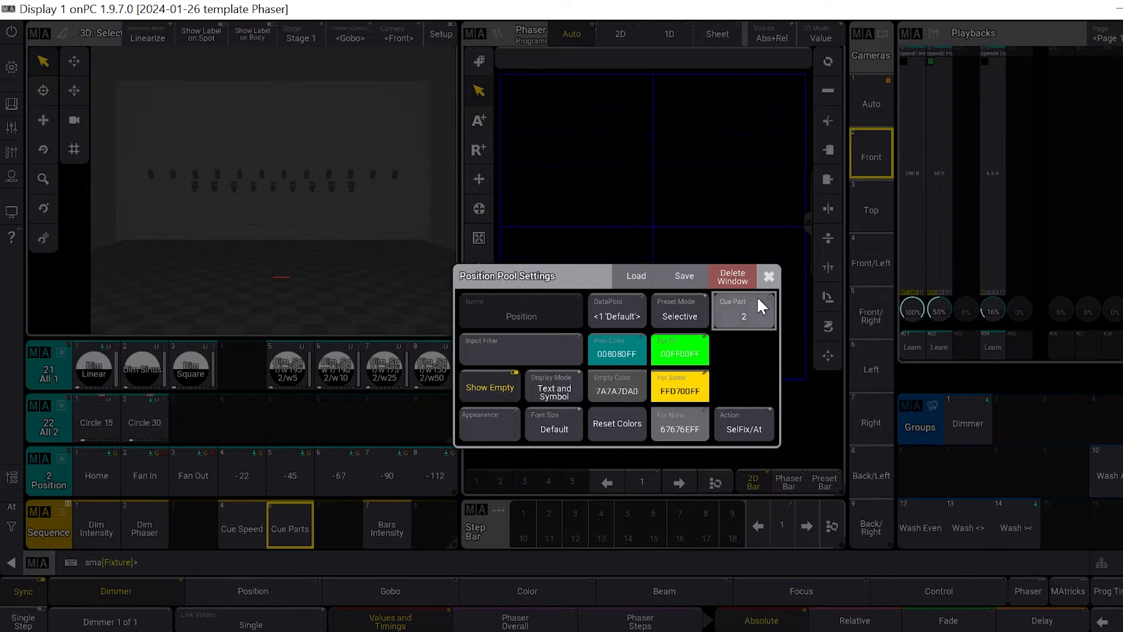
click(769, 276)
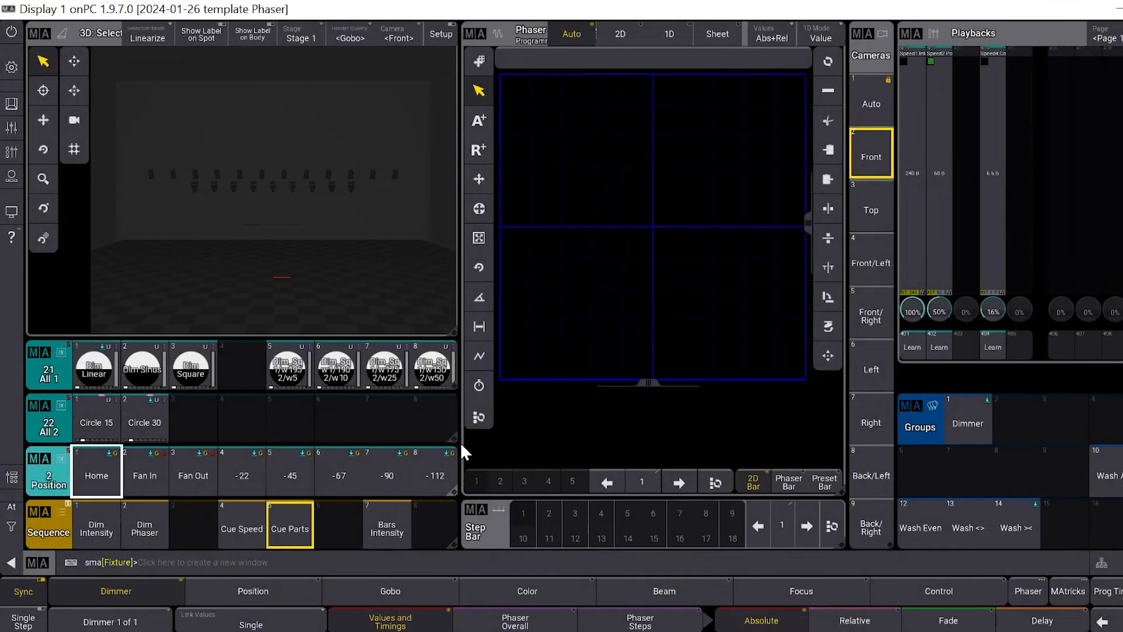
Step: Store a new empty sequence 6, label it "Cue Preset Pool Parts" and select it
click(346, 528)
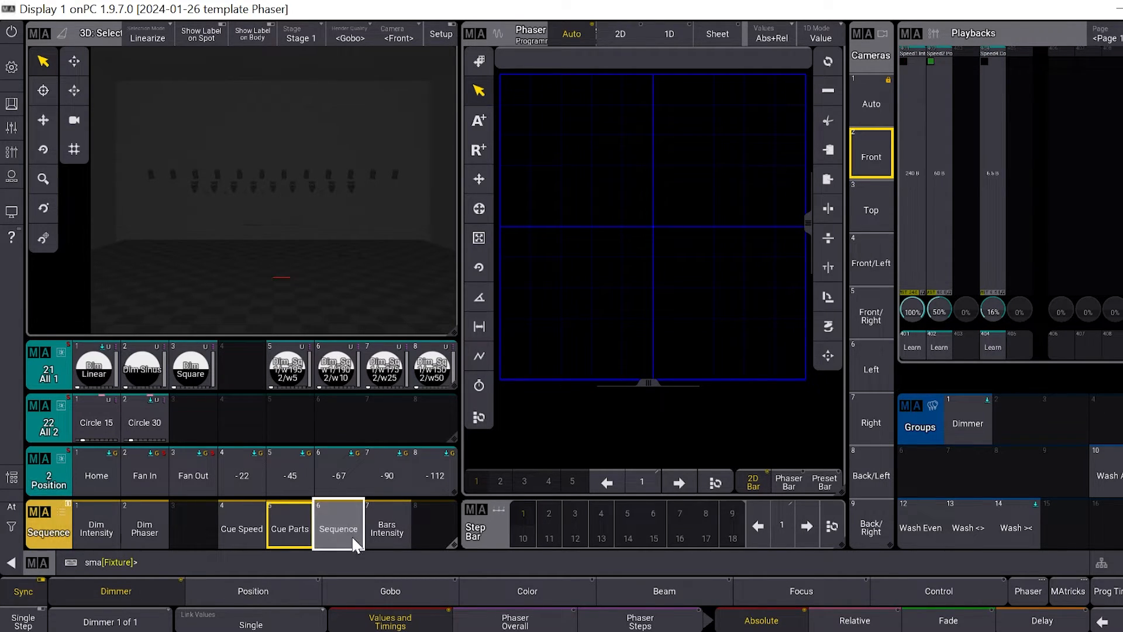
drag(345, 521, 345, 474)
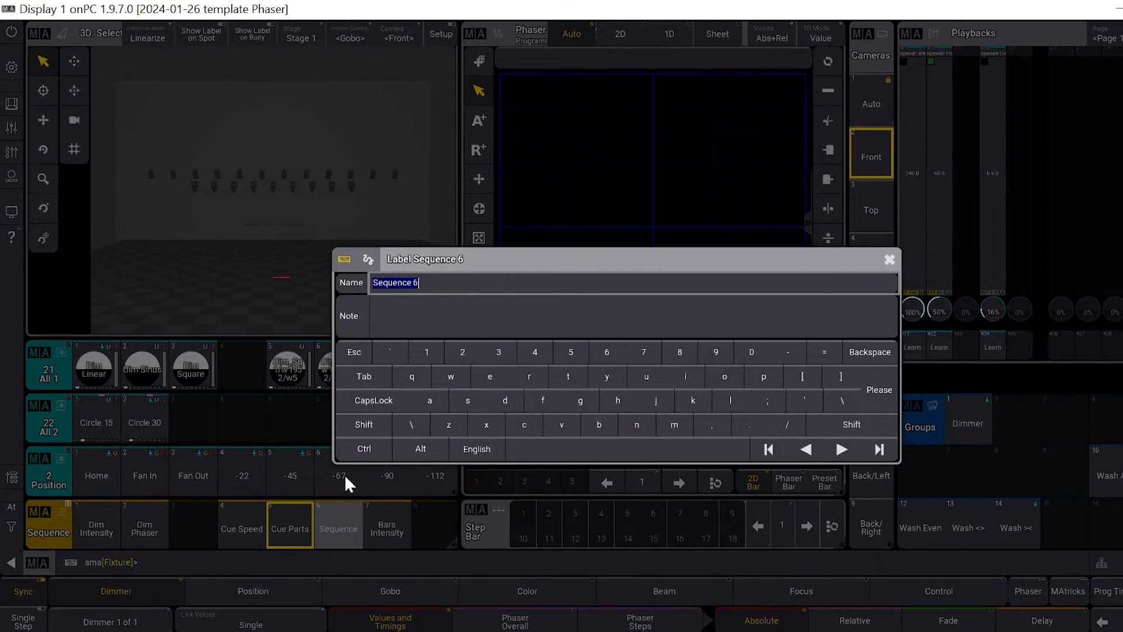
text(C)
text(ue Preset Pool P)
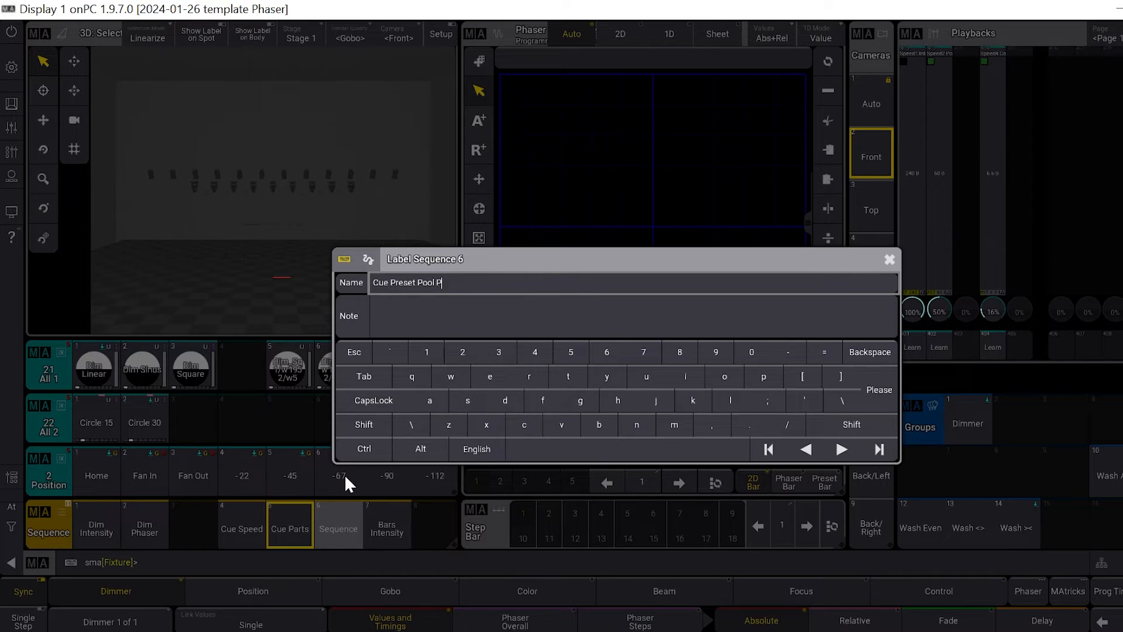
text(arts)
key(Return)
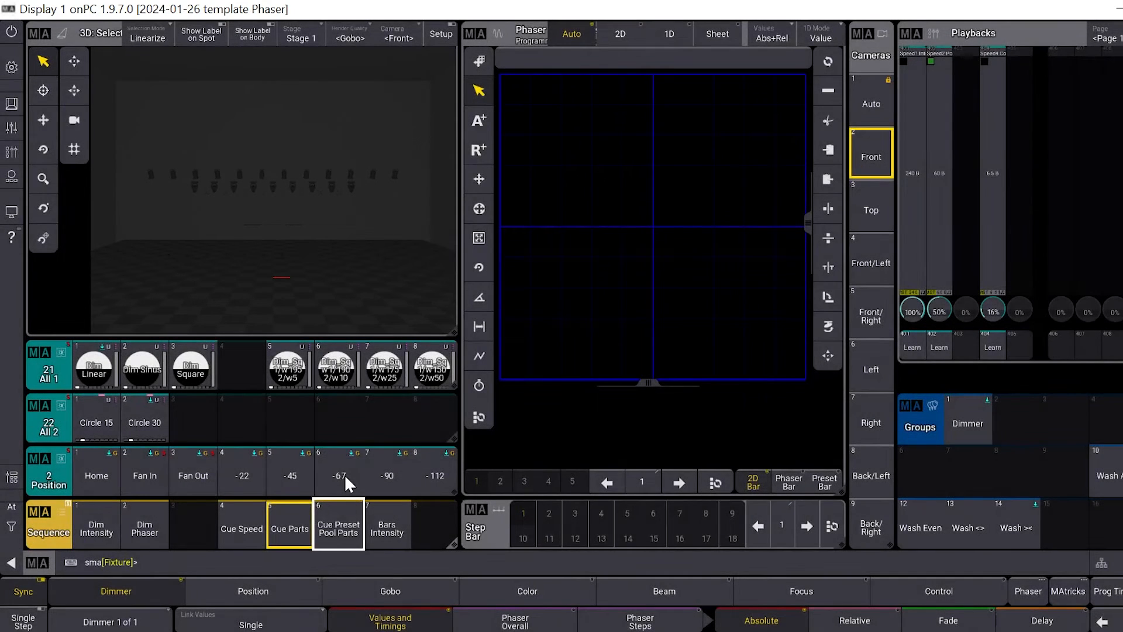
click(327, 527)
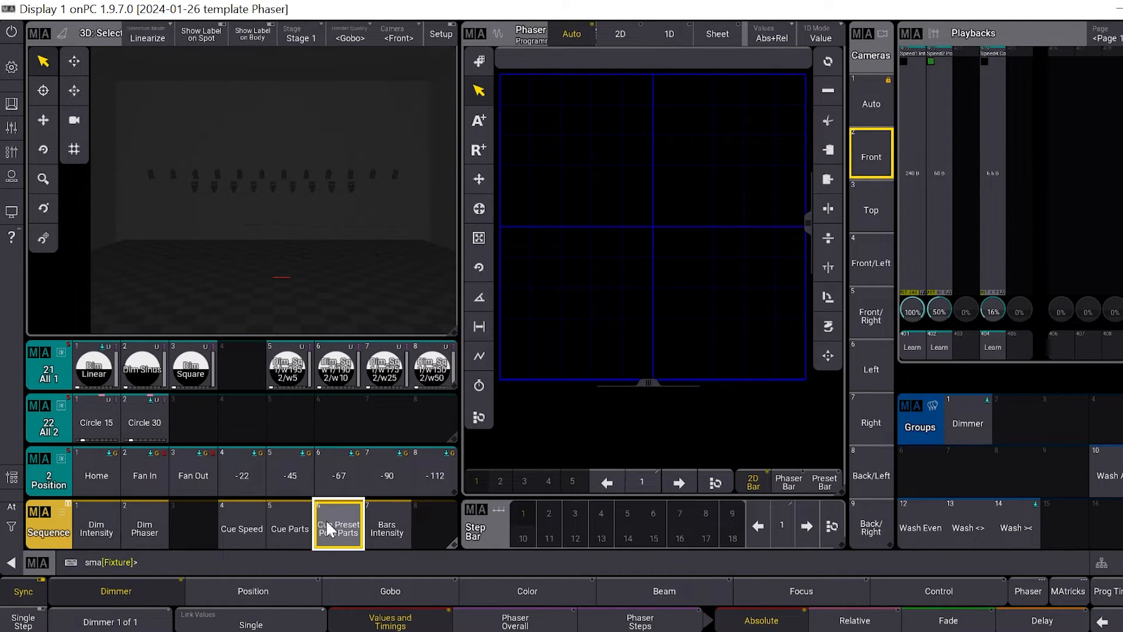
Step: Inspect cue 1 of sequence Cue Preset Pool Parts in the sequence editor and close the editor
drag(334, 518, 284, 494)
click(160, 103)
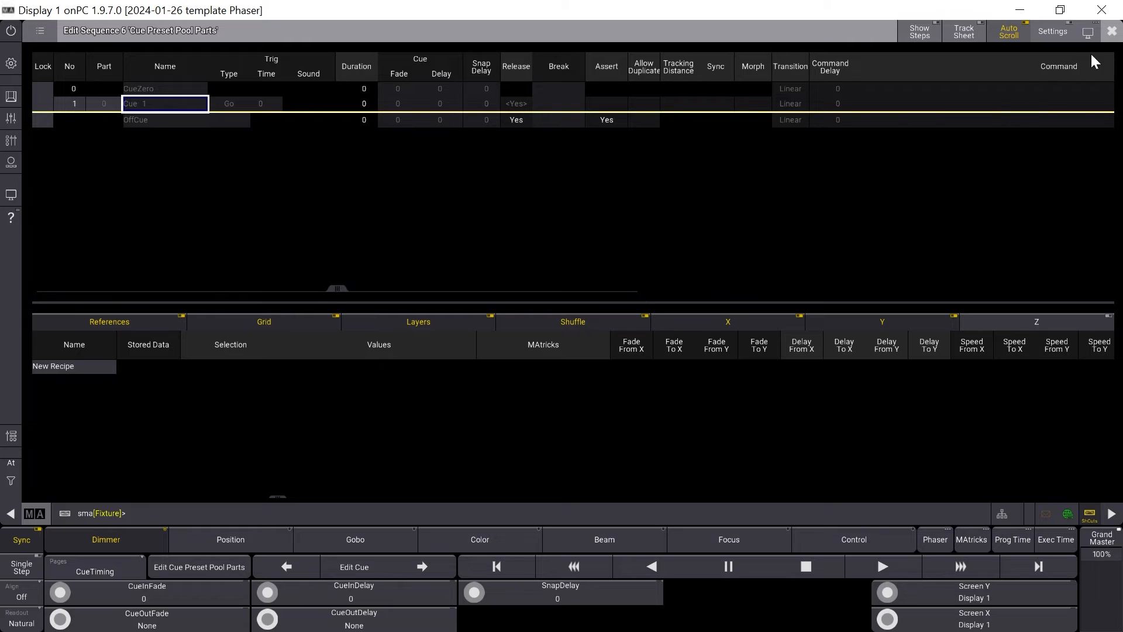
click(1112, 33)
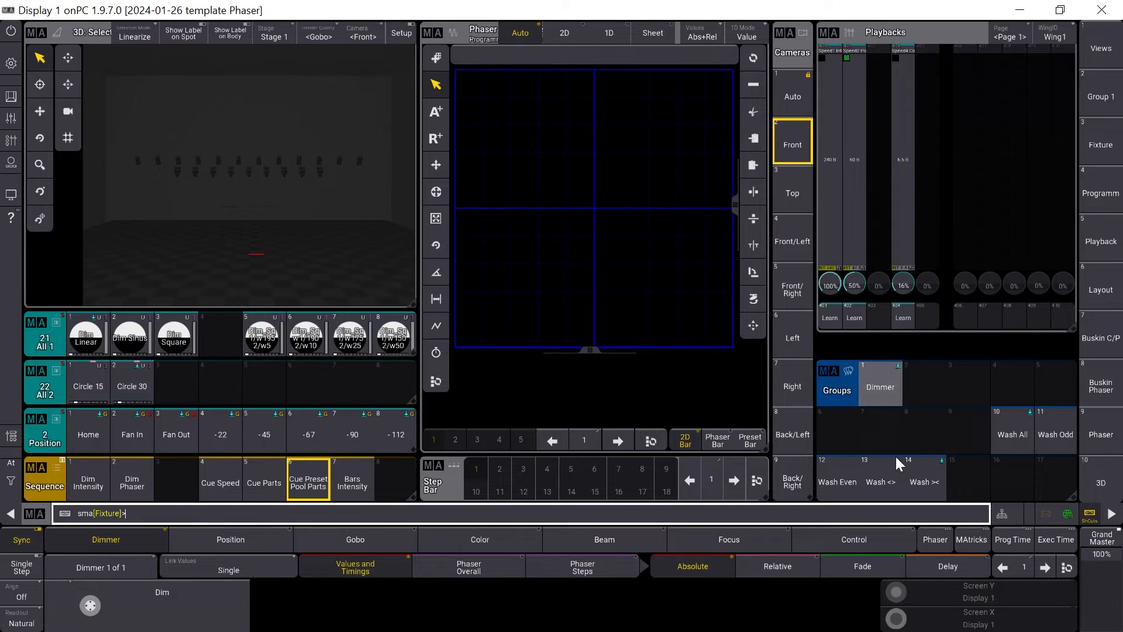
Step: Select the fixtures of group Wash All
click(1010, 427)
click(86, 399)
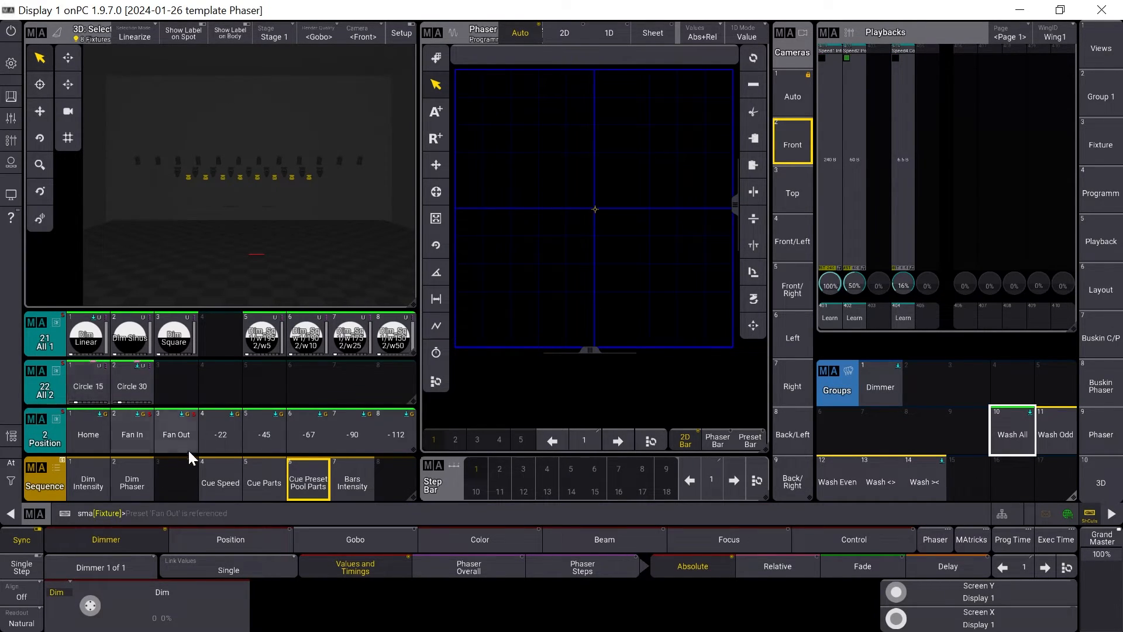
click(229, 426)
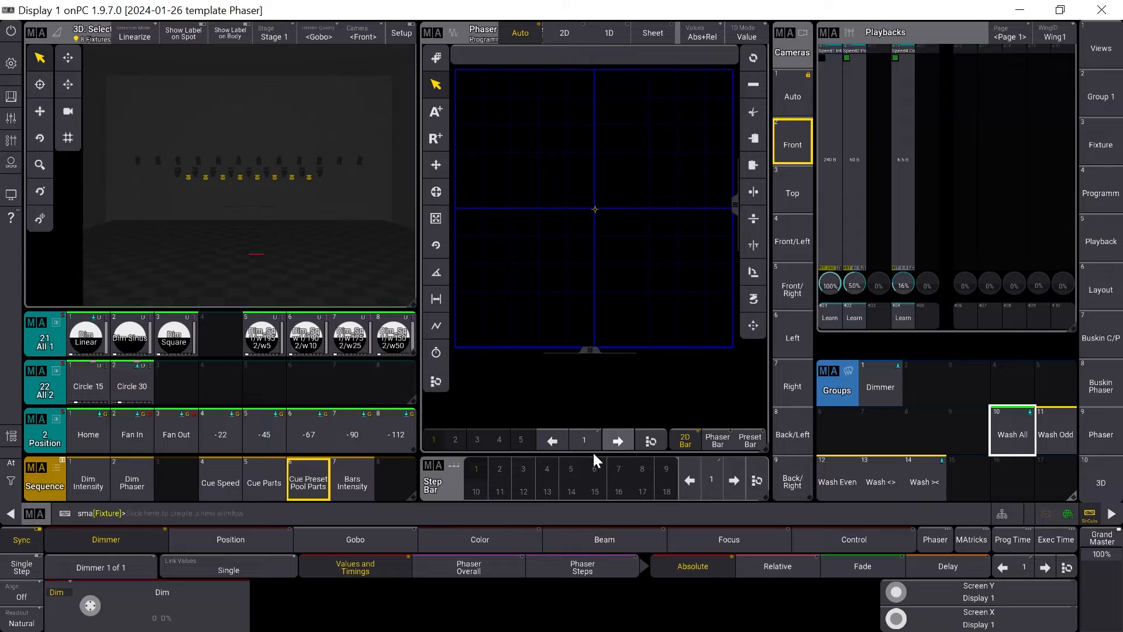
Step: Replace the Step Bar window with a Dimmer preset pool and apply its 100% preset to the selected fixtures
click(431, 463)
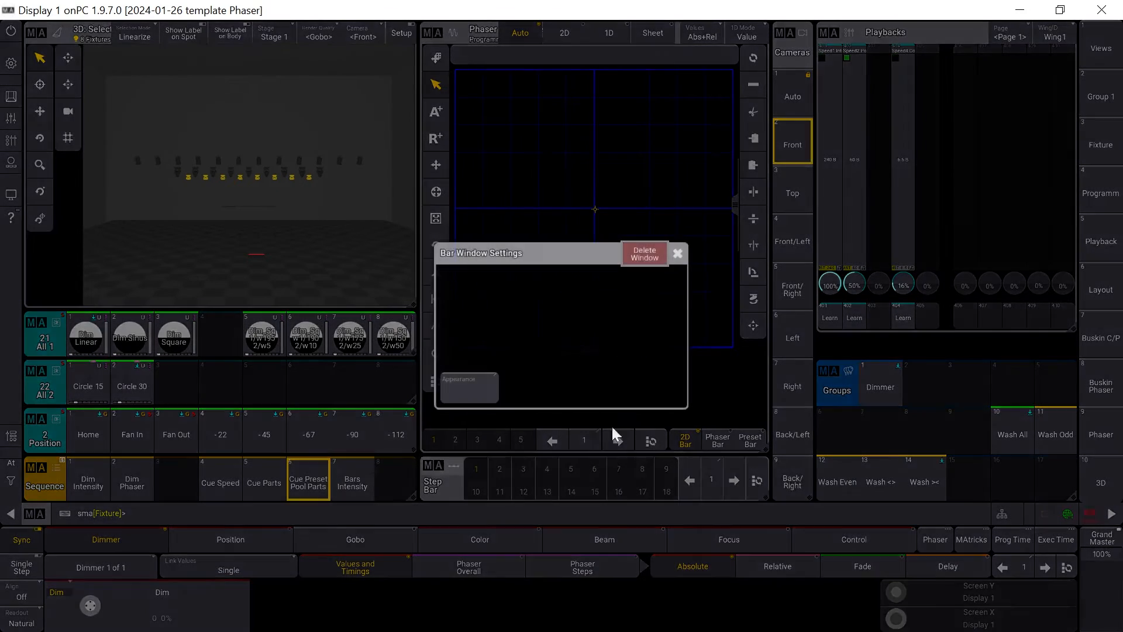
click(664, 254)
click(464, 458)
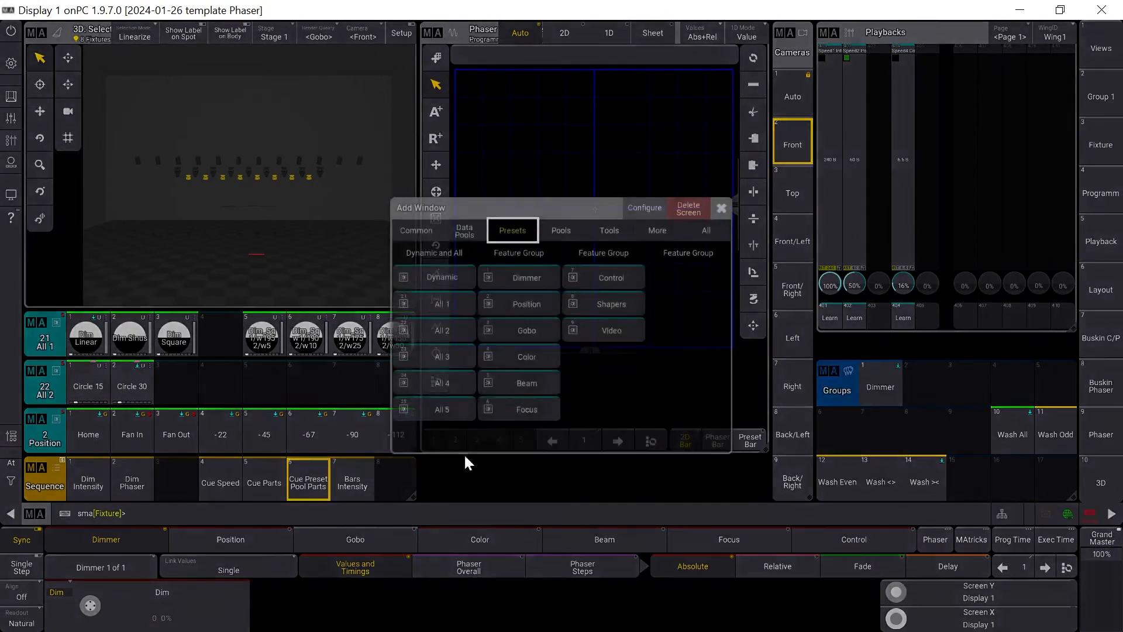
click(511, 277)
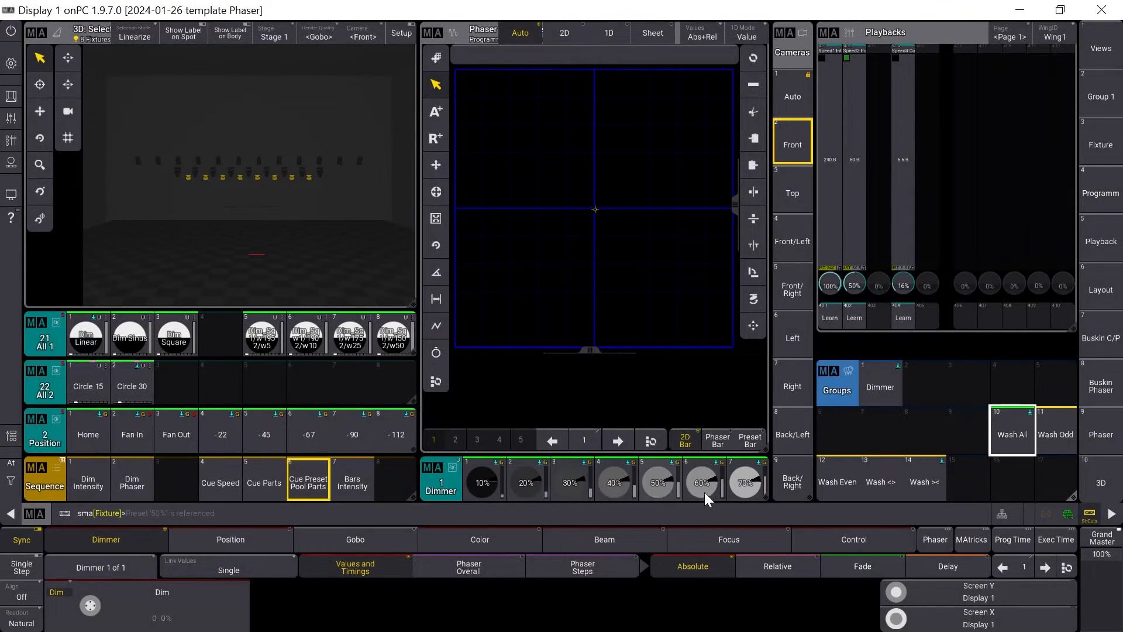
scroll(726, 479, down, 1)
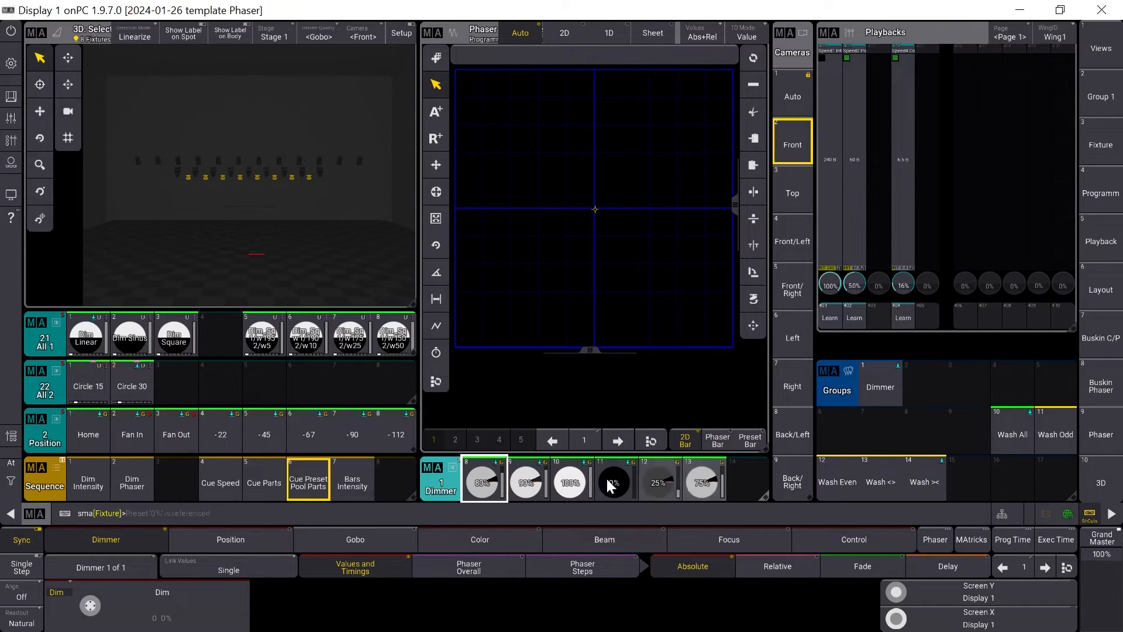
click(575, 481)
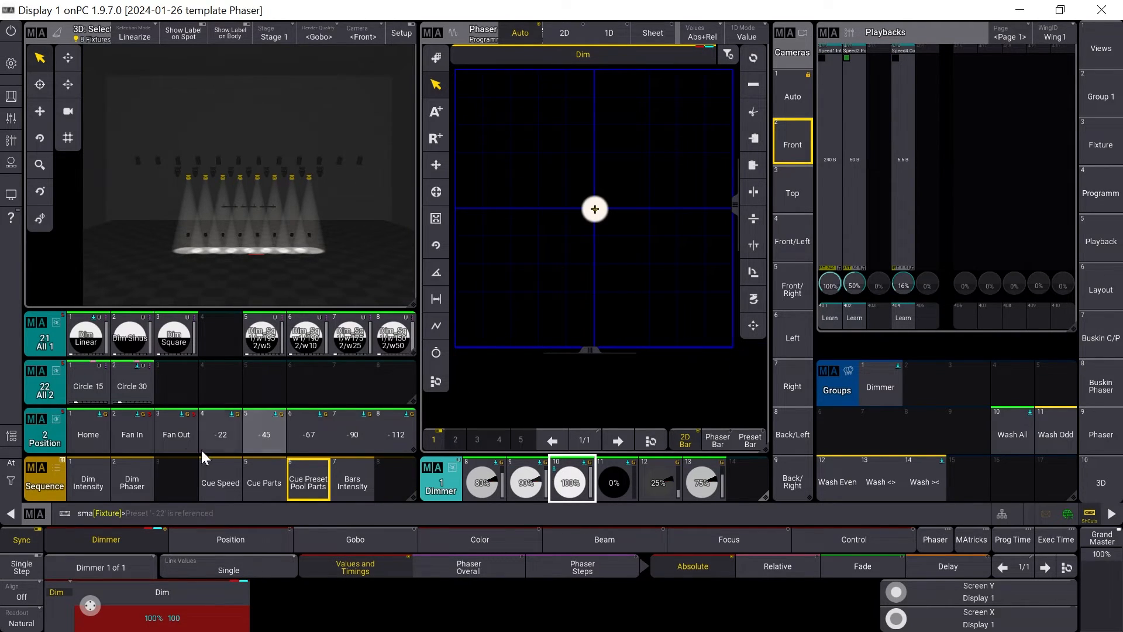
Step: Apply the Fan Out position preset, the Circle 15 preset and the Dim Linear preset to the selected wash fixtures
click(169, 433)
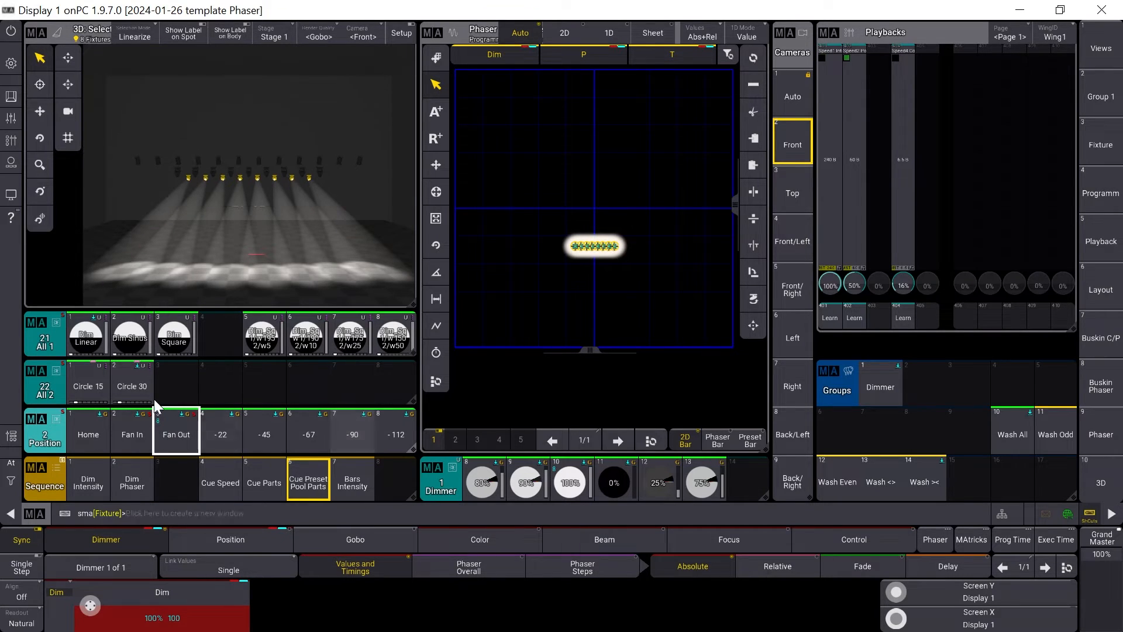
click(98, 374)
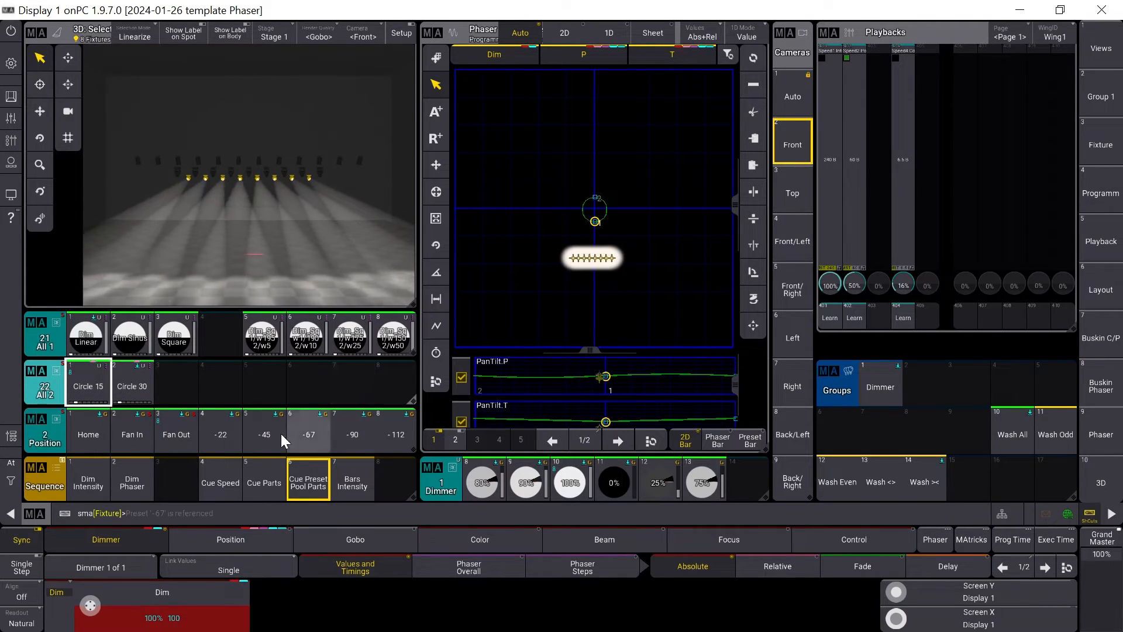
click(90, 341)
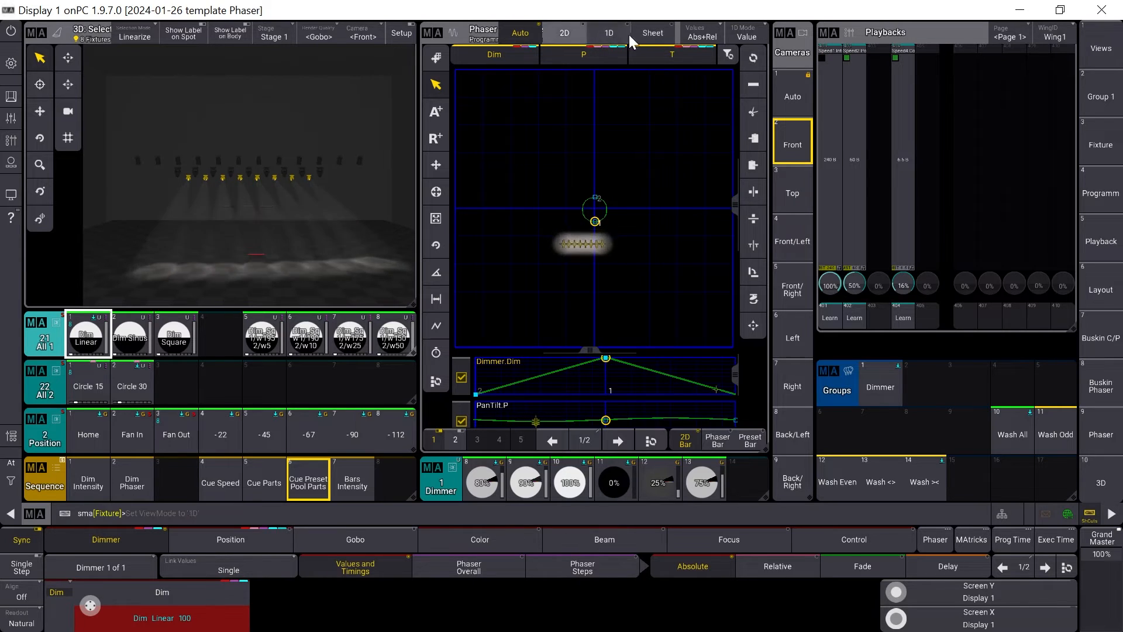
Step: Spread the phase of only the Dimmer attribute over 360 degrees, excluding pan and tilt meanwhile, and return the phaser editor to Auto view
click(648, 36)
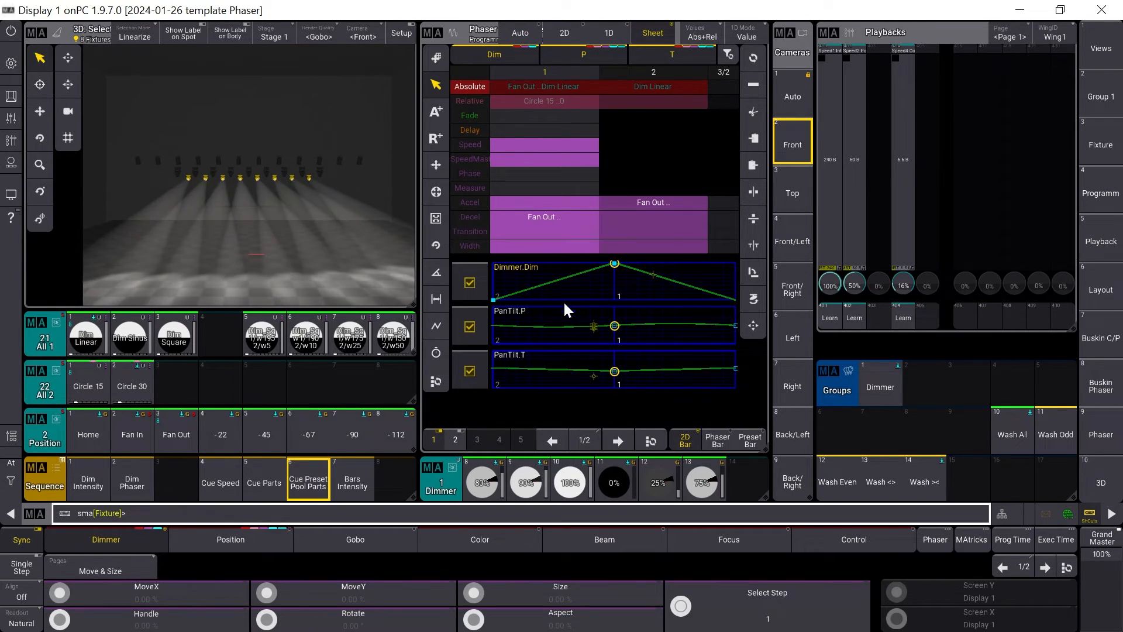
click(469, 328)
click(469, 372)
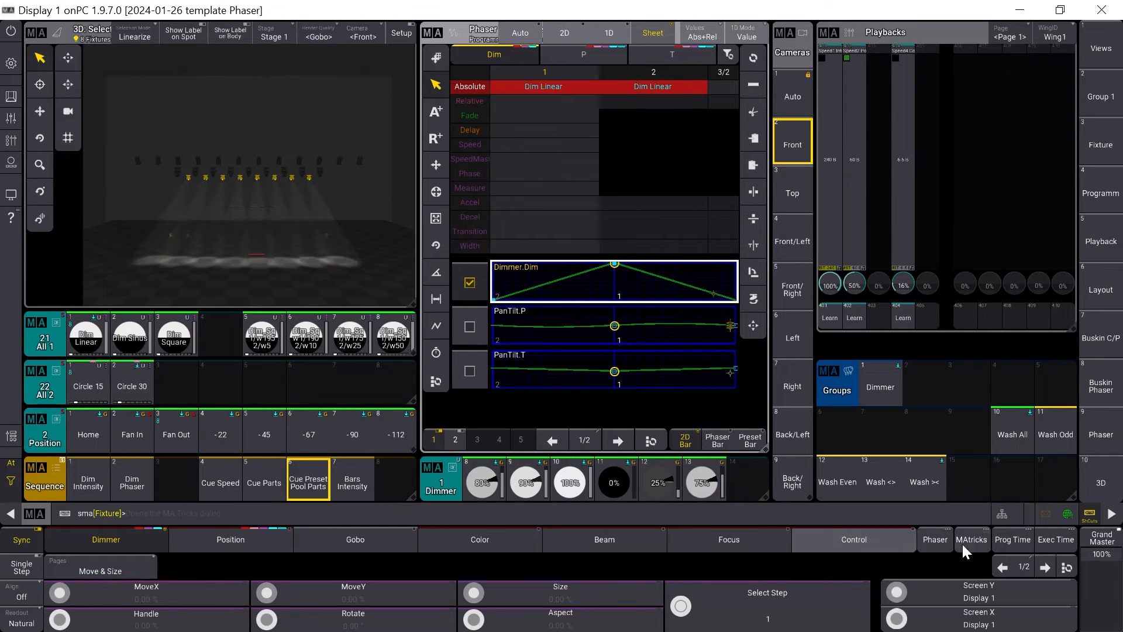
click(434, 273)
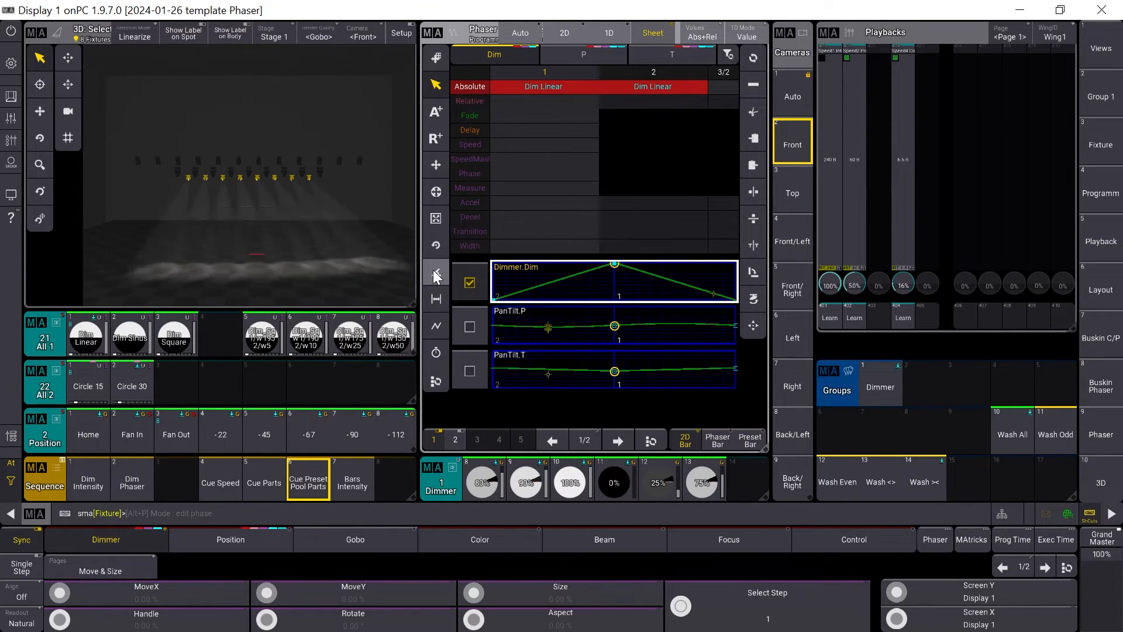
click(752, 193)
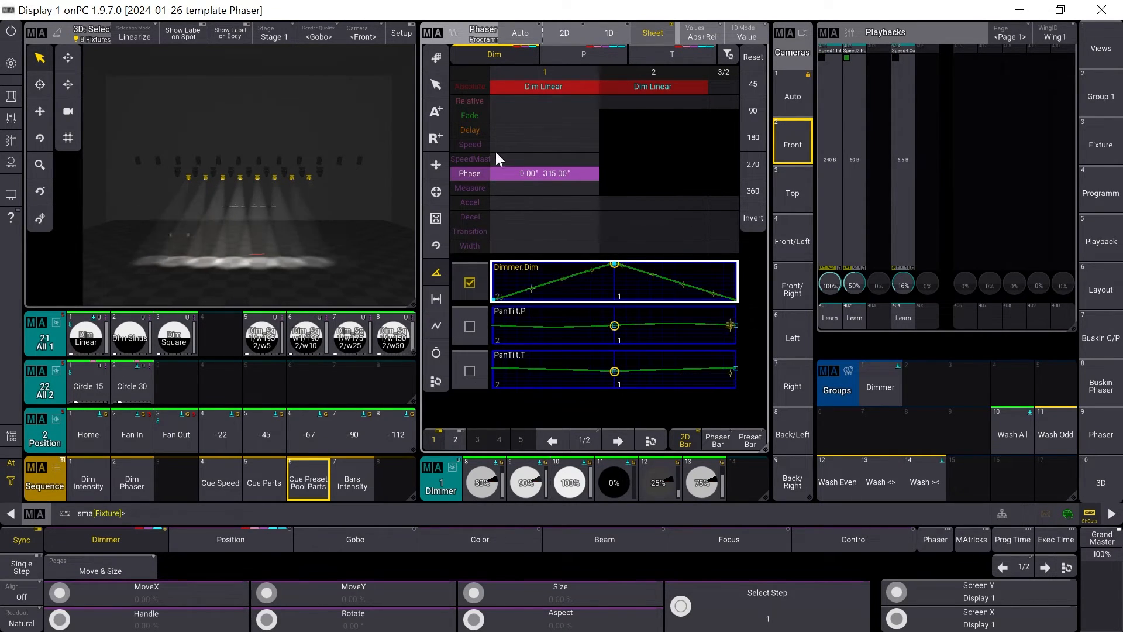
click(471, 326)
click(468, 365)
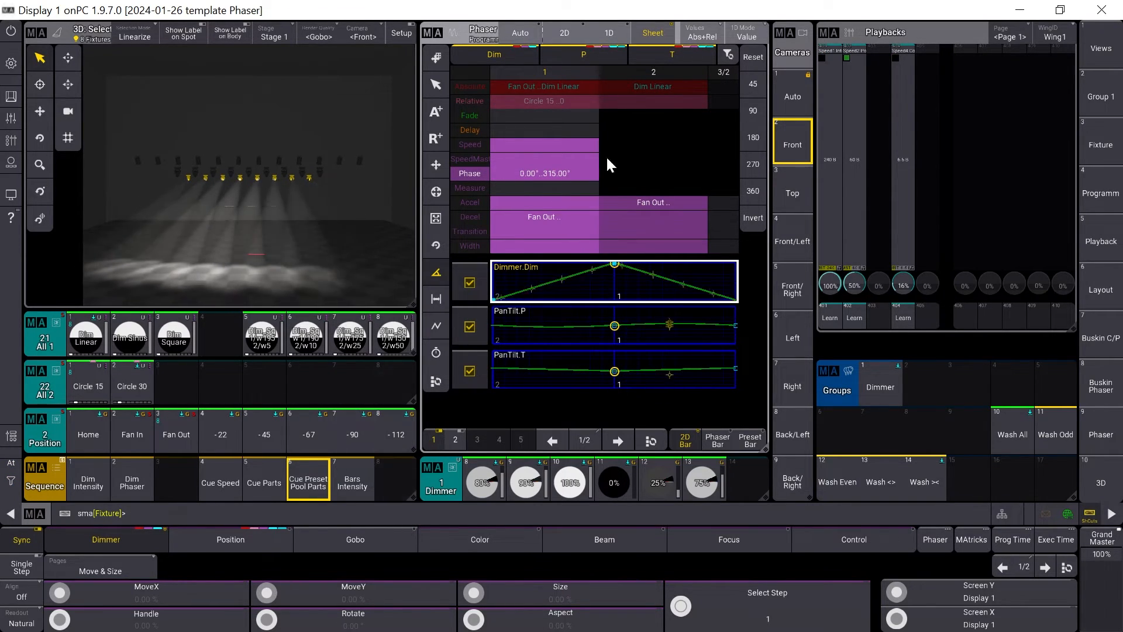
click(517, 33)
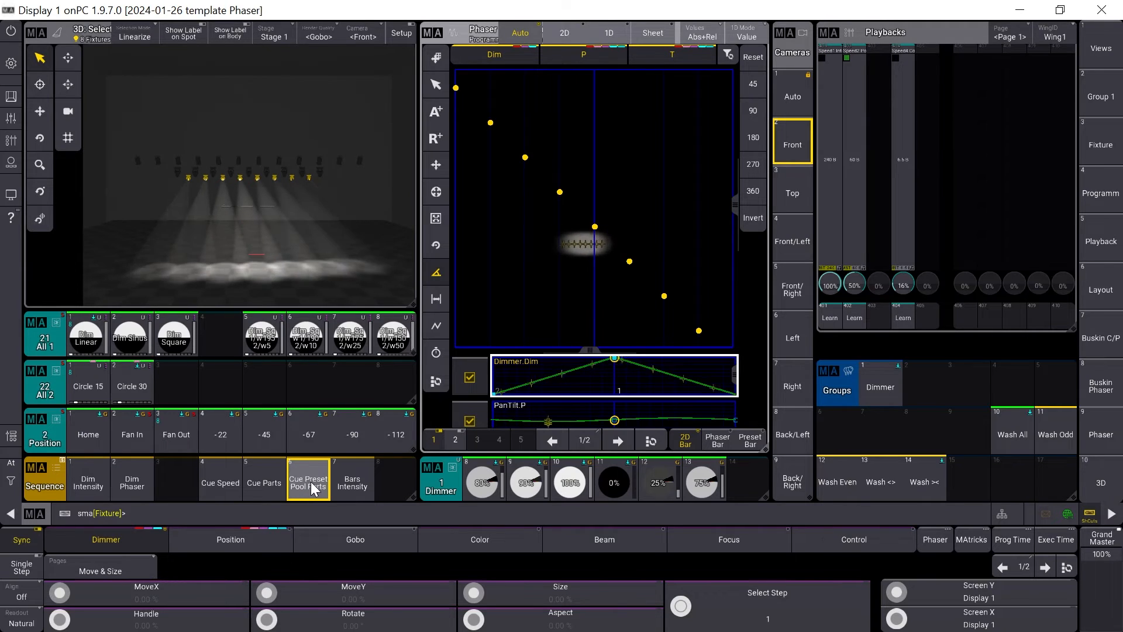
Step: Store the programmer into sequence 6 Cue Preset Pool Parts with Merge and clear the programmer
key(s)
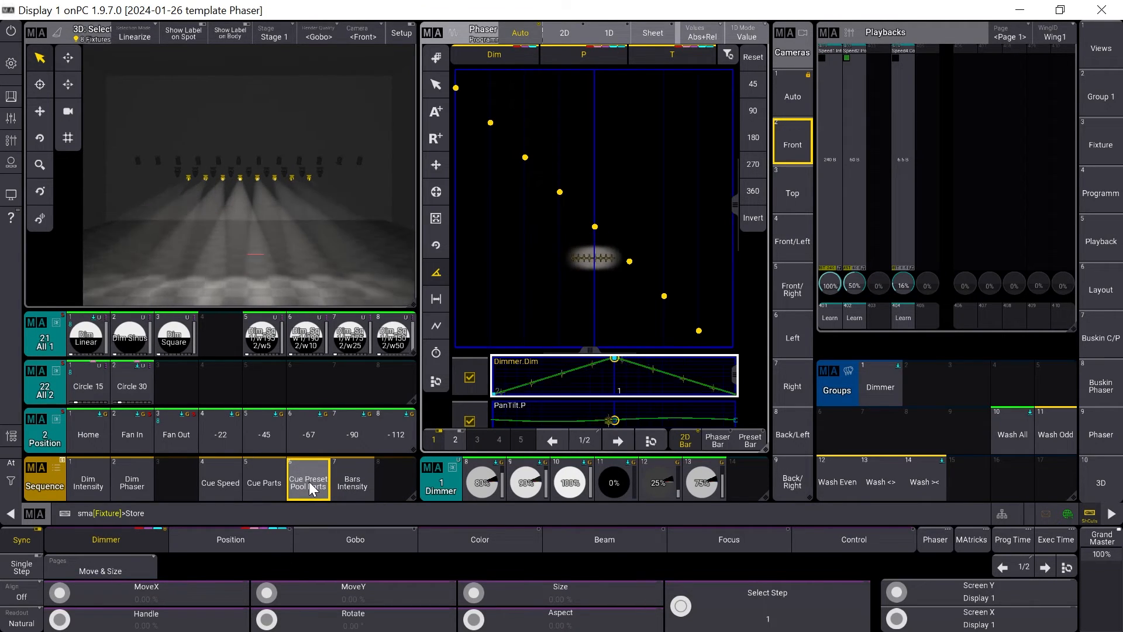
click(310, 482)
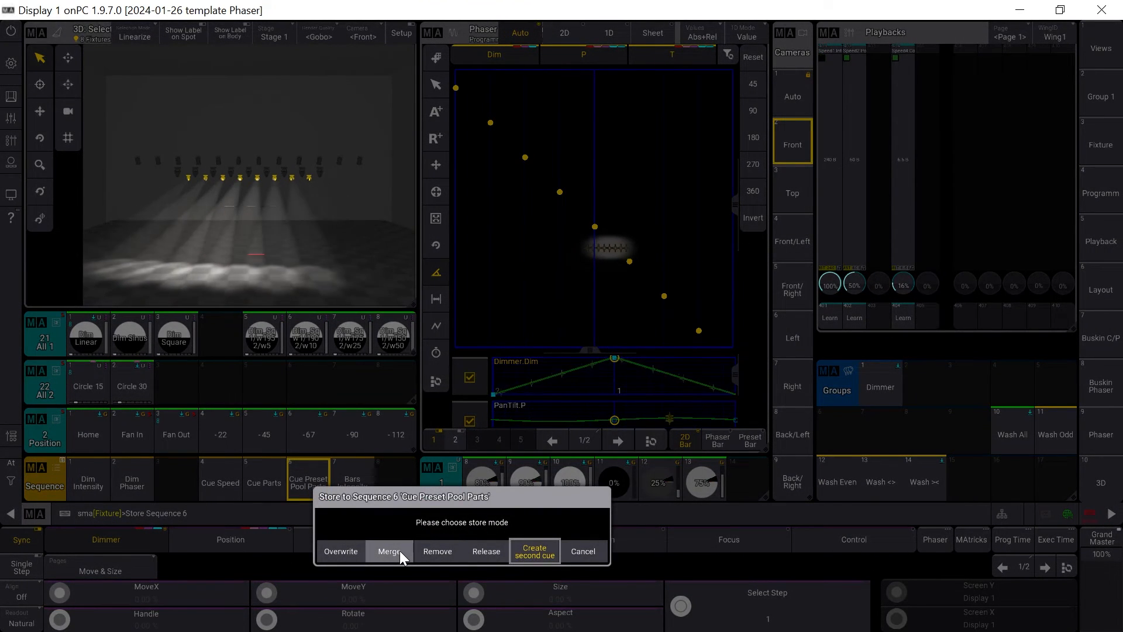
click(400, 550)
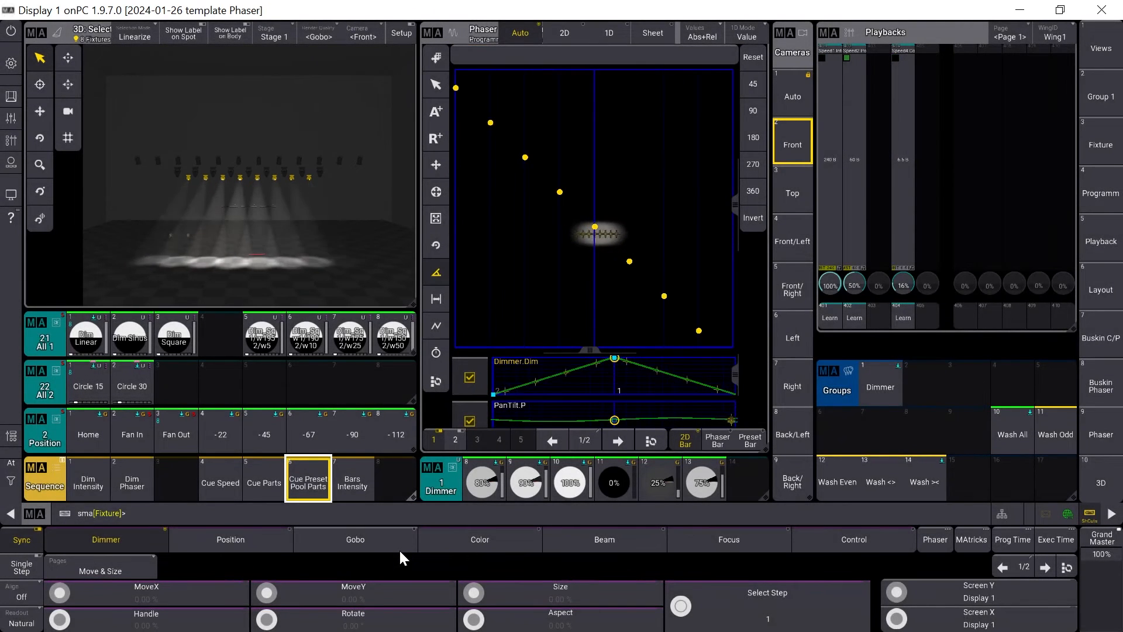
key(Escape)
key(Escape)
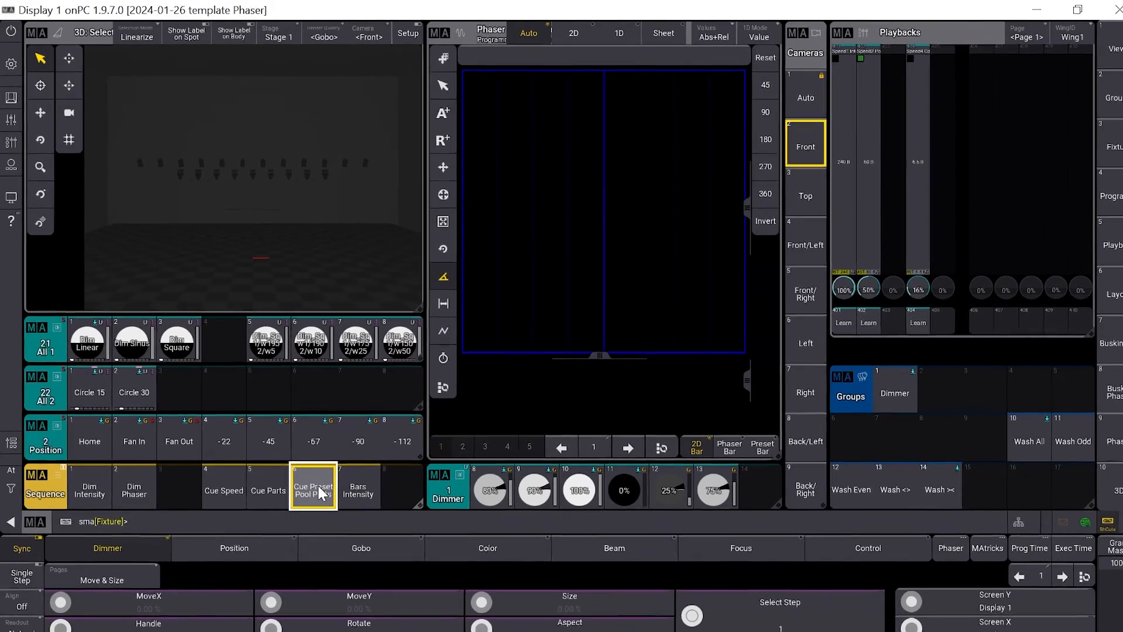
Step: Open sequence Cue Preset Pool Parts in the sequence editor and examine the Speed Master settings of its cue parts
drag(318, 486, 265, 482)
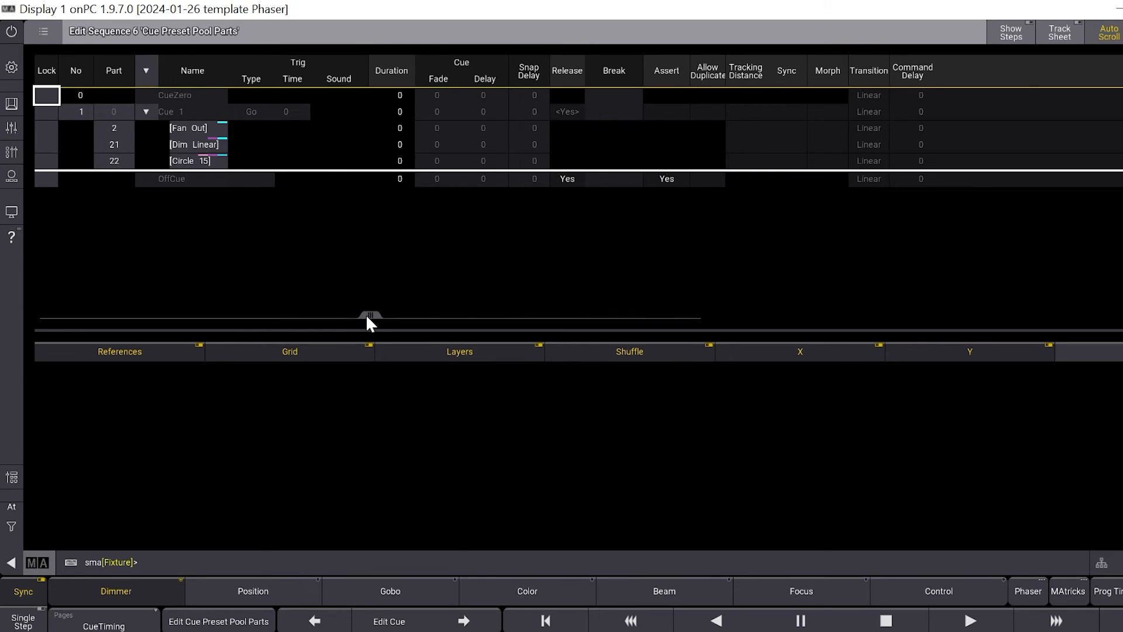
drag(359, 316, 1086, 290)
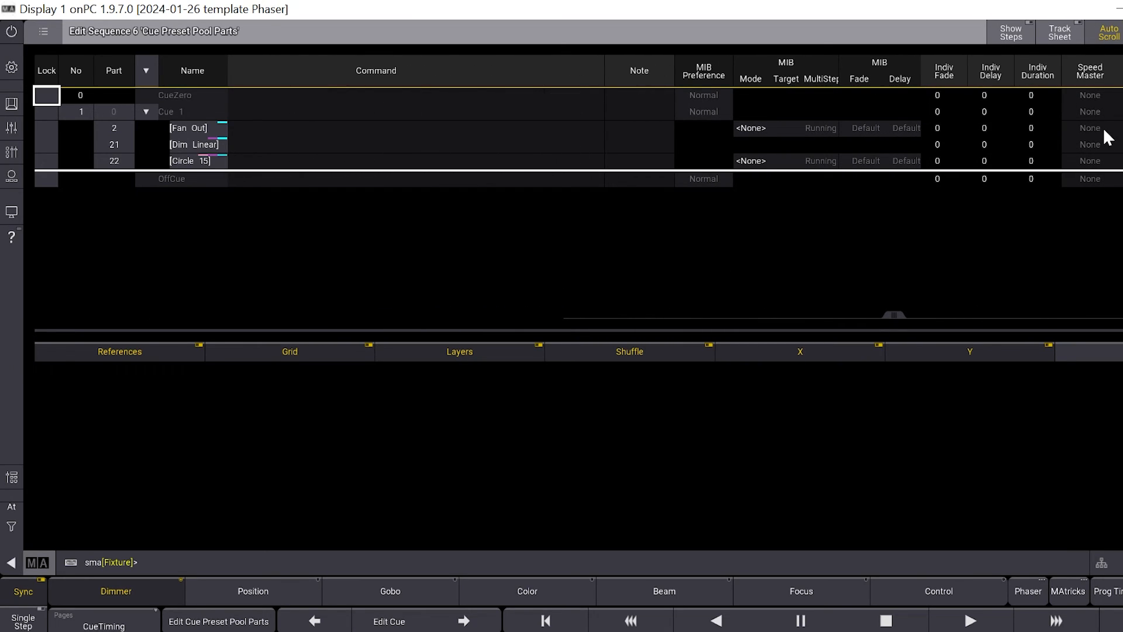
click(1086, 127)
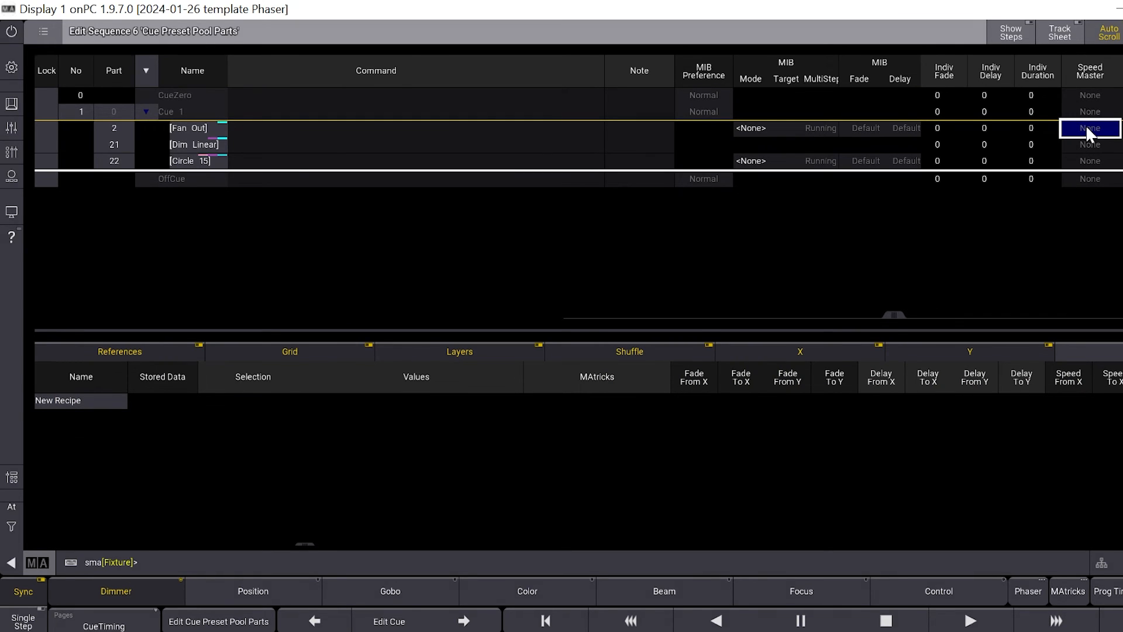
click(1086, 127)
click(1020, 148)
Step: Set the Speed Master of the Dim Linear cue part, part 21, to Speed1 Intensity
click(201, 146)
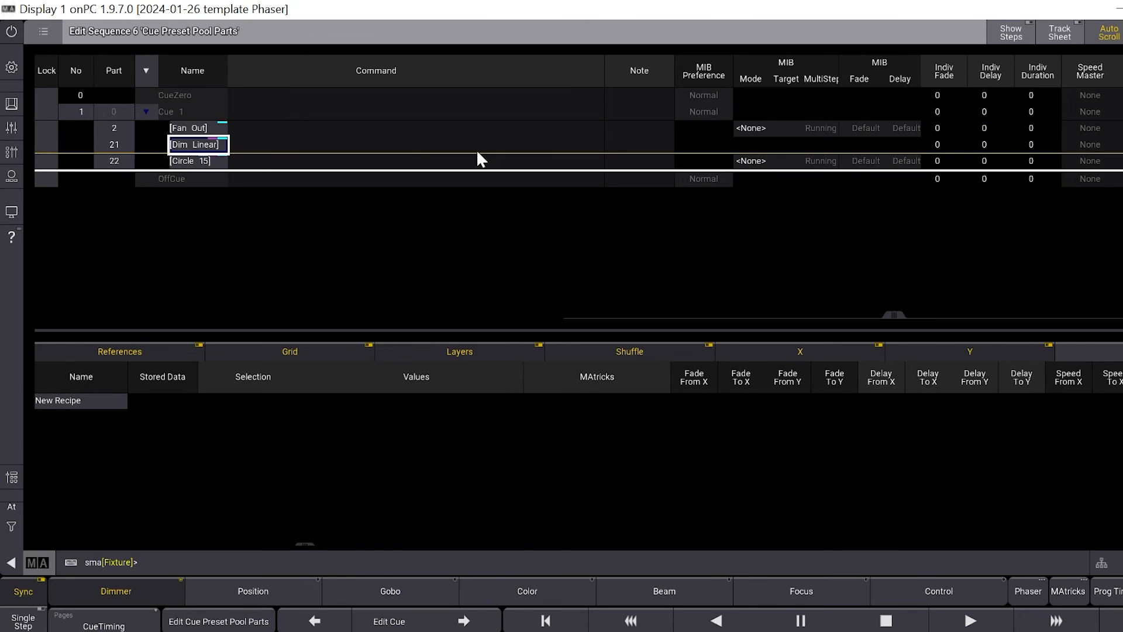
click(1086, 141)
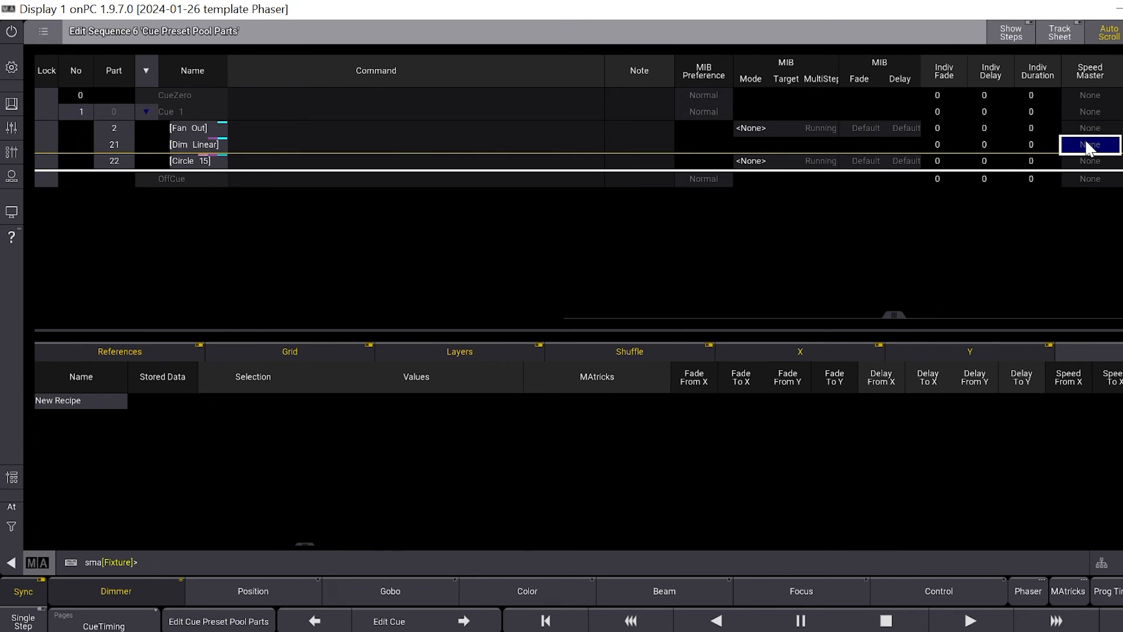
click(1086, 142)
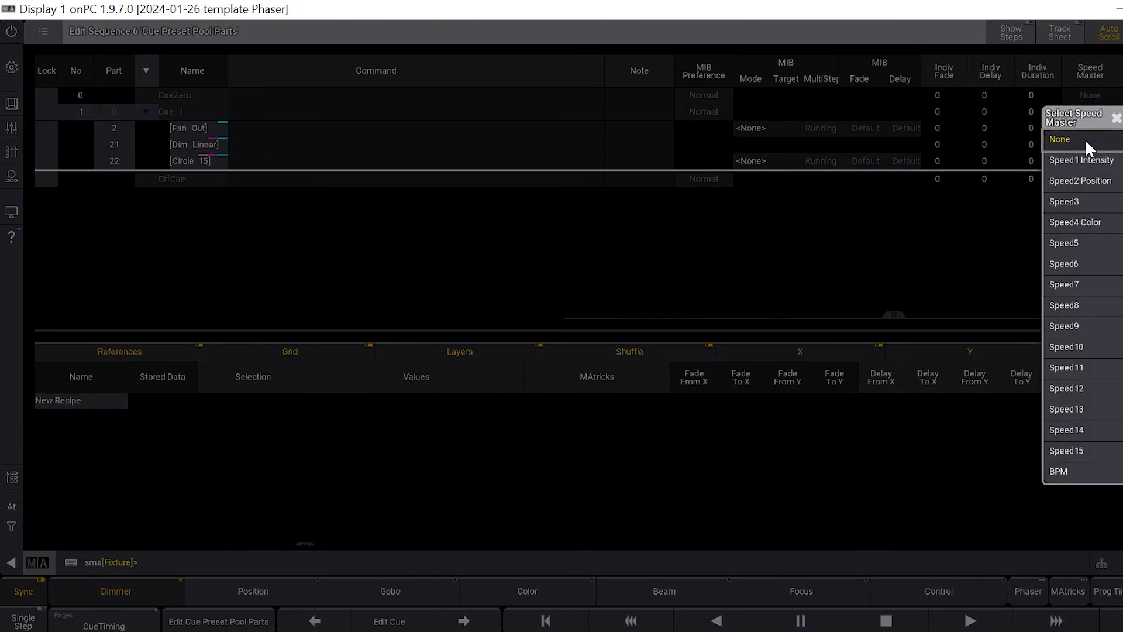
click(1097, 179)
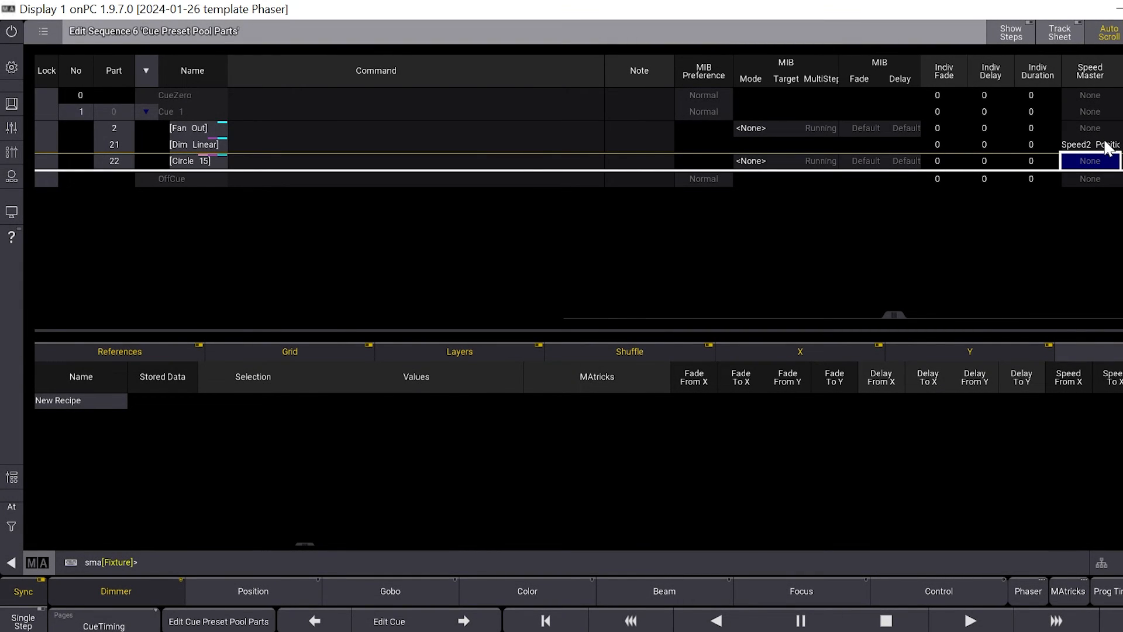
click(1103, 145)
click(1103, 145)
click(1105, 167)
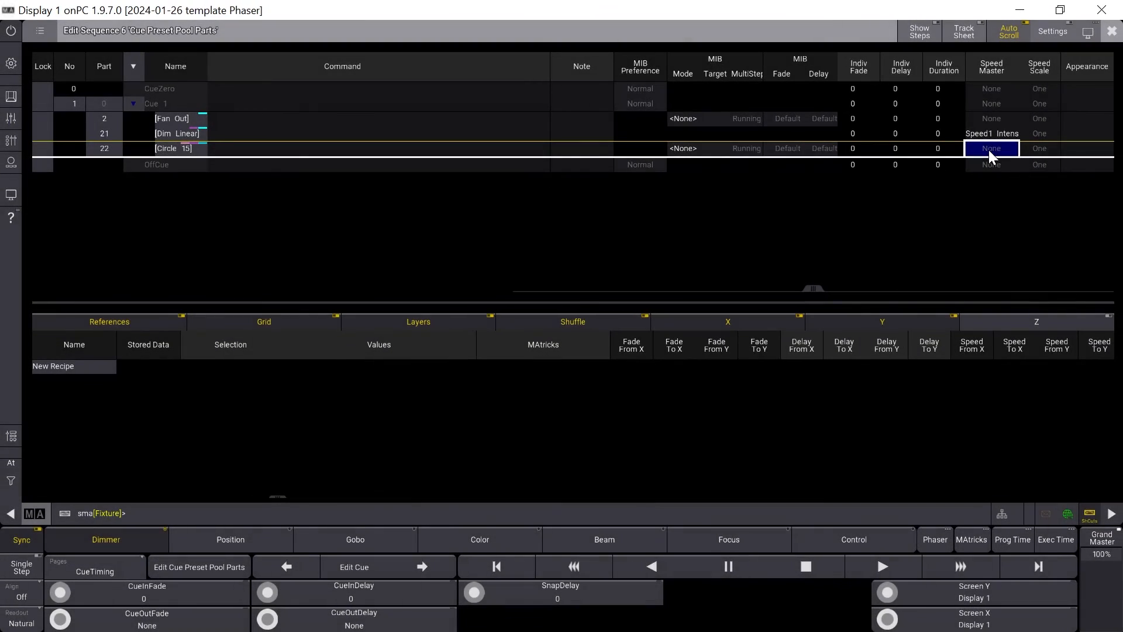
Step: Set the Speed Master of the Circle 15 cue part, part 22, to Speed2 Position and close the sequence editor
click(1069, 159)
click(996, 184)
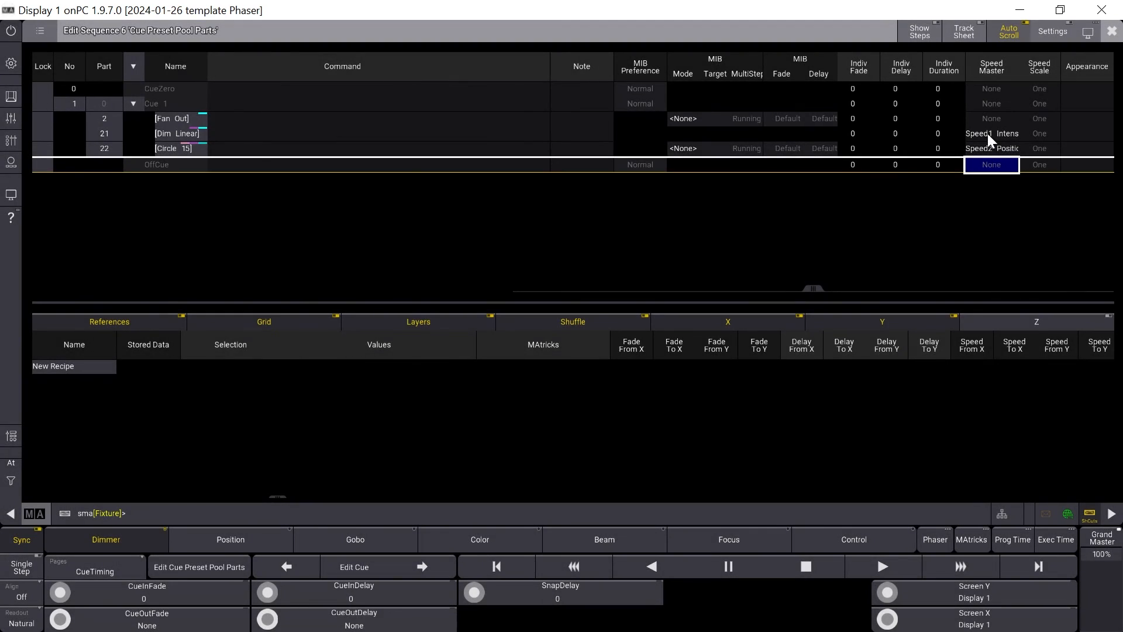
click(1112, 30)
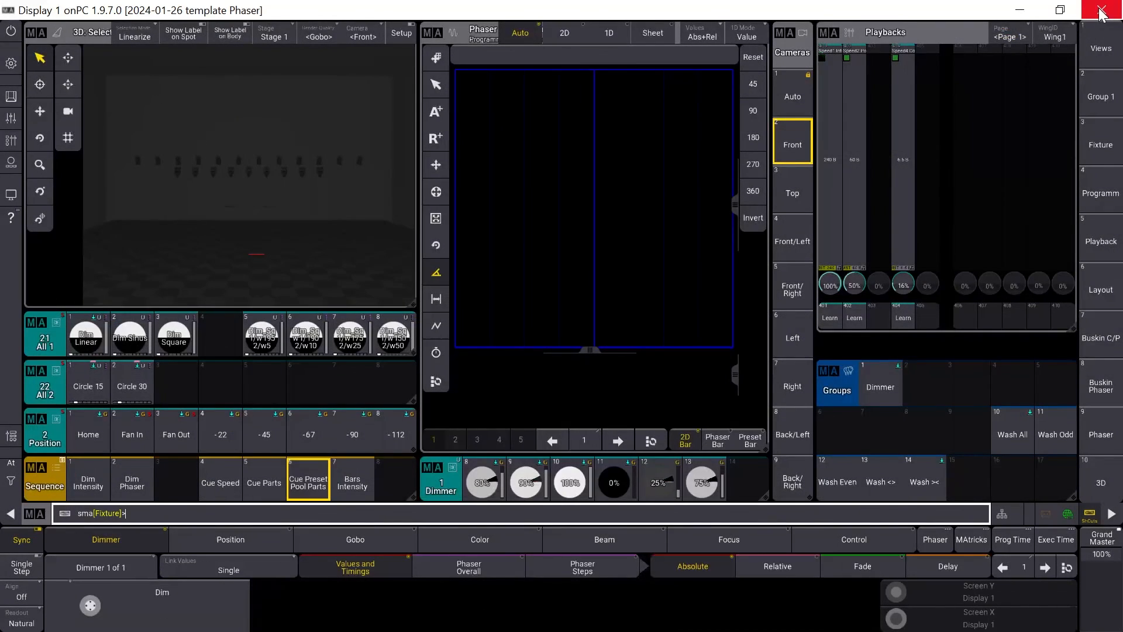
click(1101, 10)
click(683, 368)
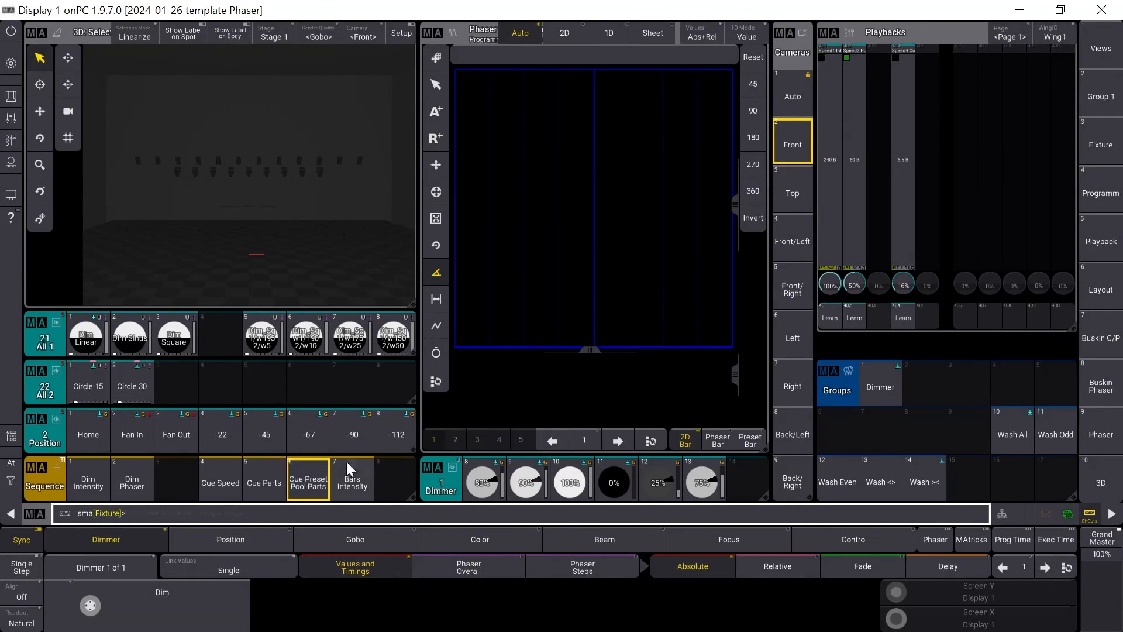
Step: Start sequence Cue Preset Pool Parts with Go+ and tap in a new tempo for the Speed1 Intensity master with Learn
text(Go+)
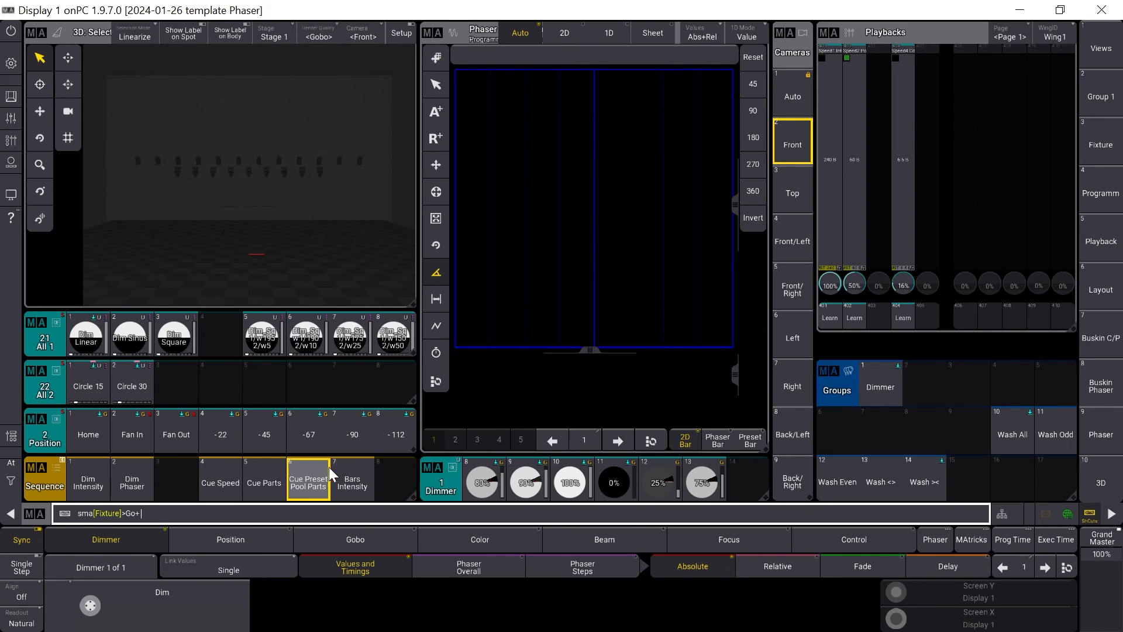
key(Return)
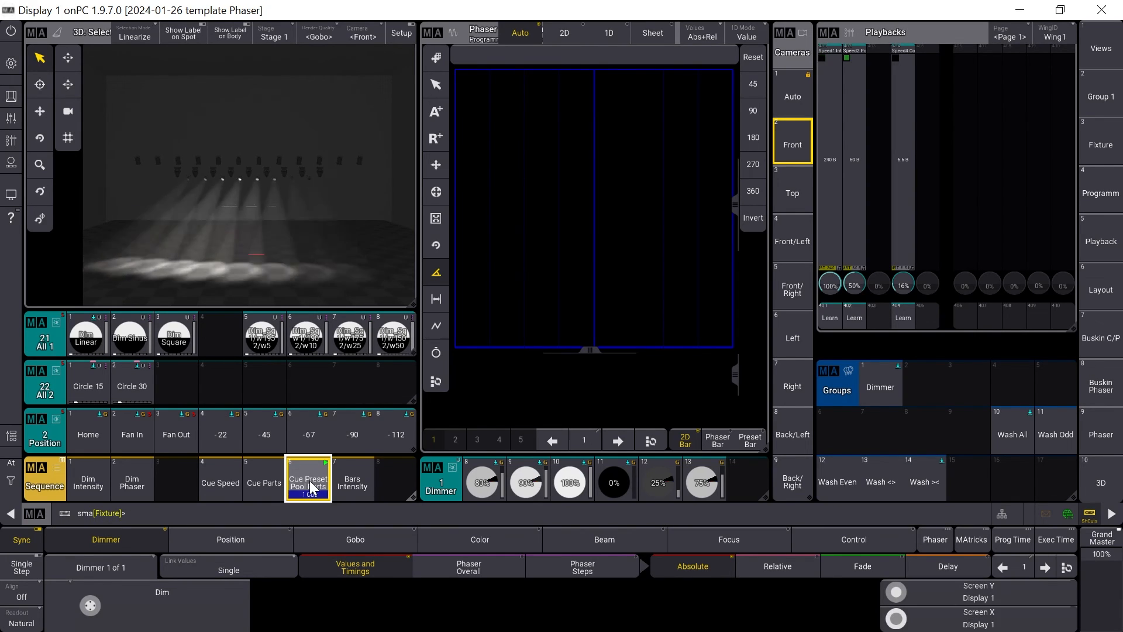
click(835, 313)
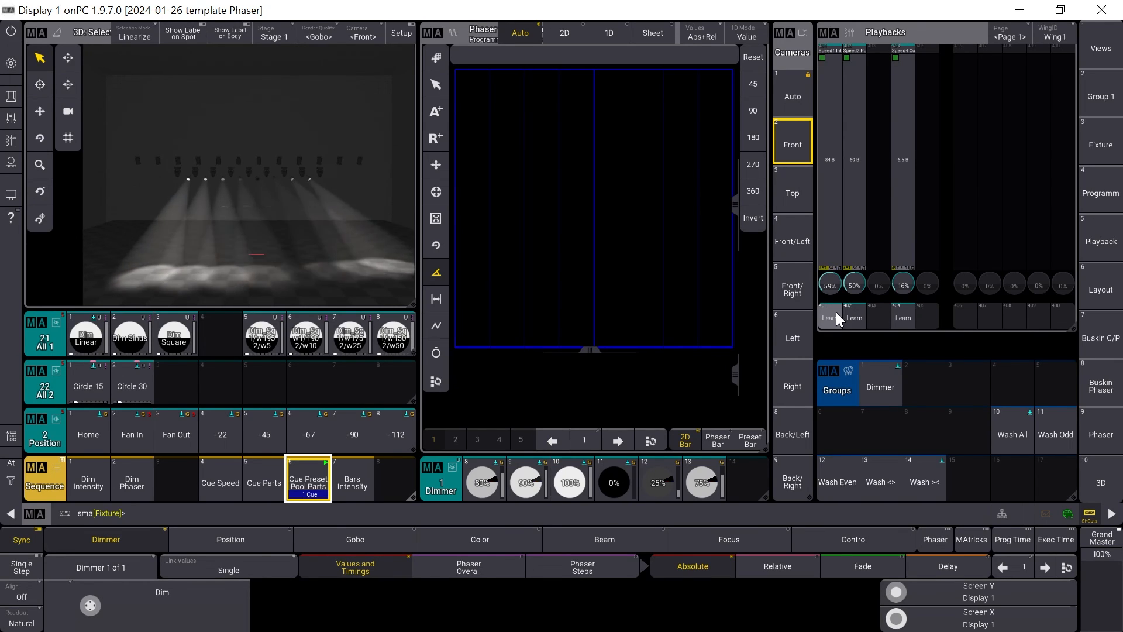
click(836, 316)
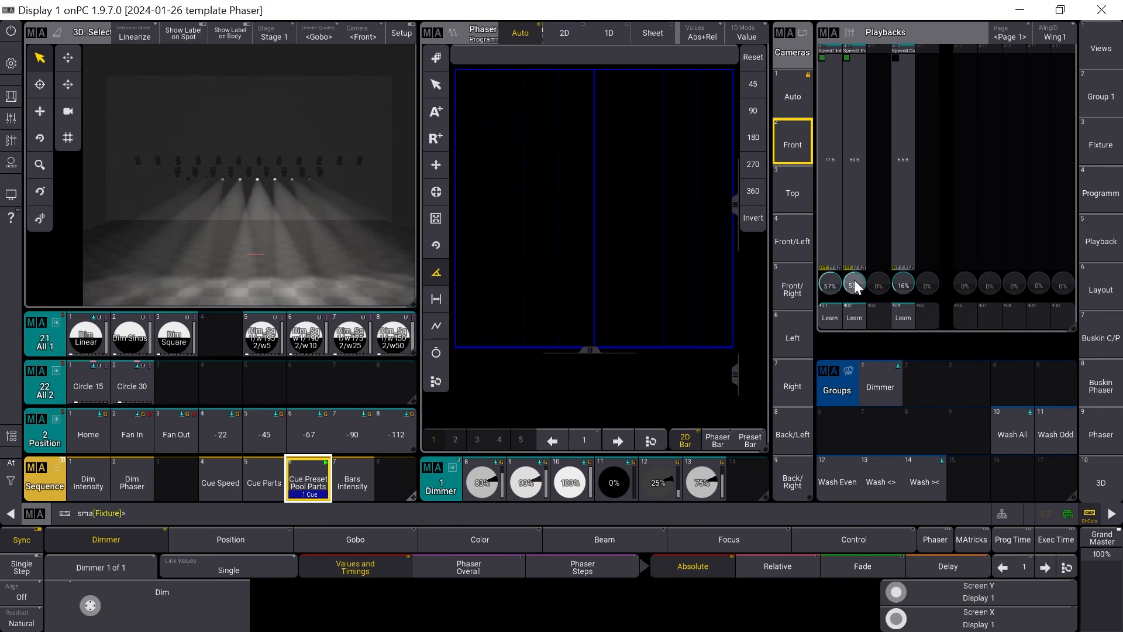
Step: Vary the Speed2 Position master to 0%, up to 100% and down to about 5% while the sequence runs
scroll(857, 281, down, 4)
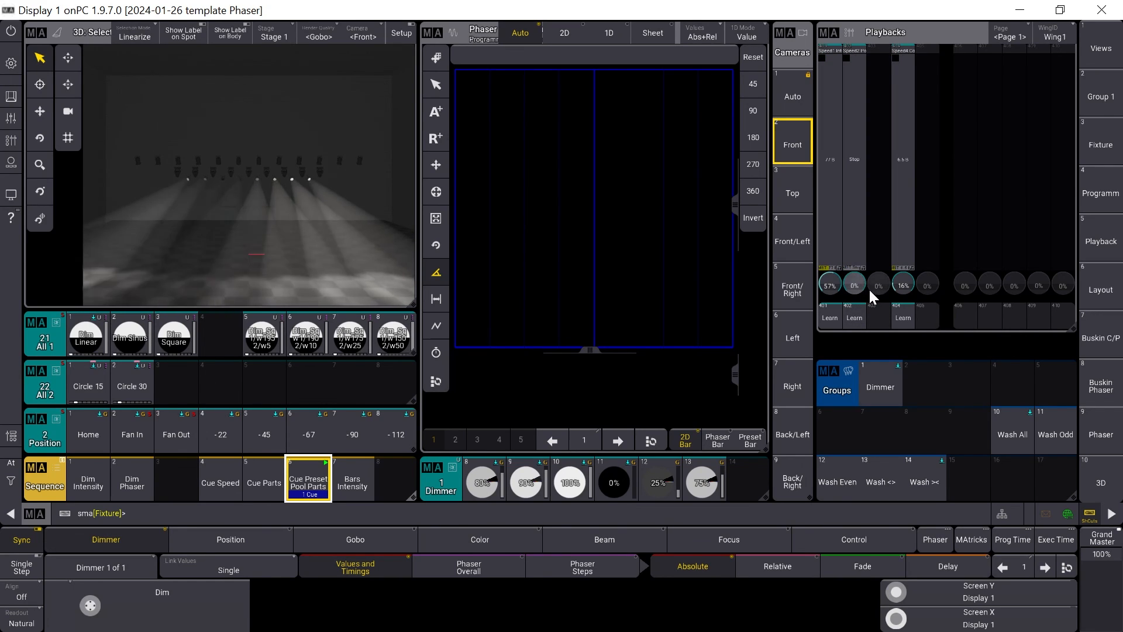
scroll(855, 292, up, 5)
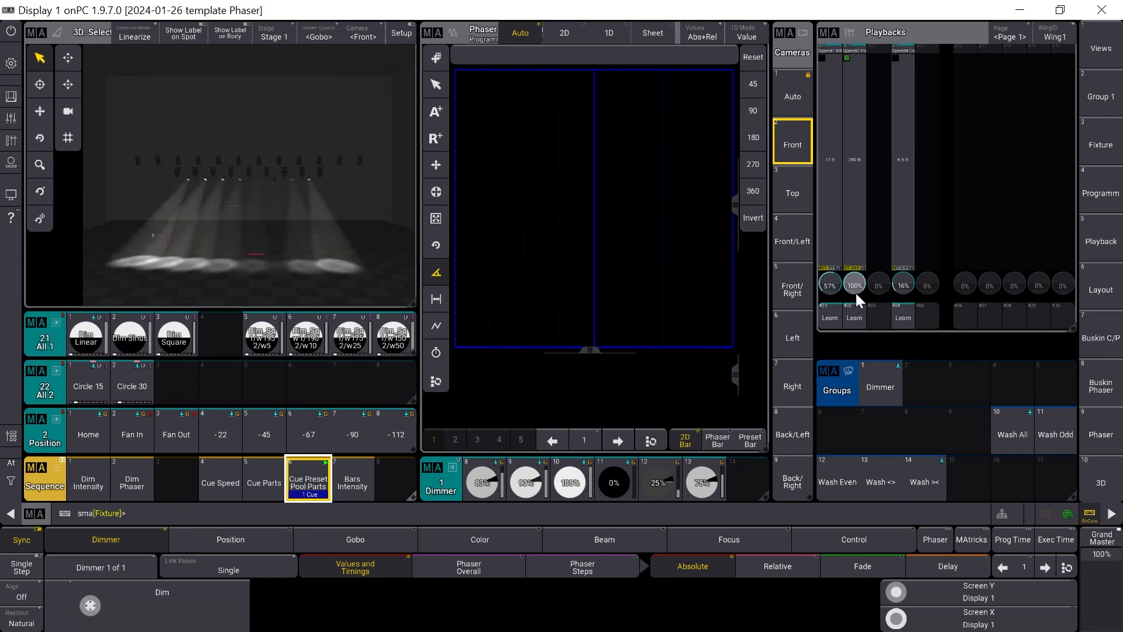
scroll(856, 292, down, 10)
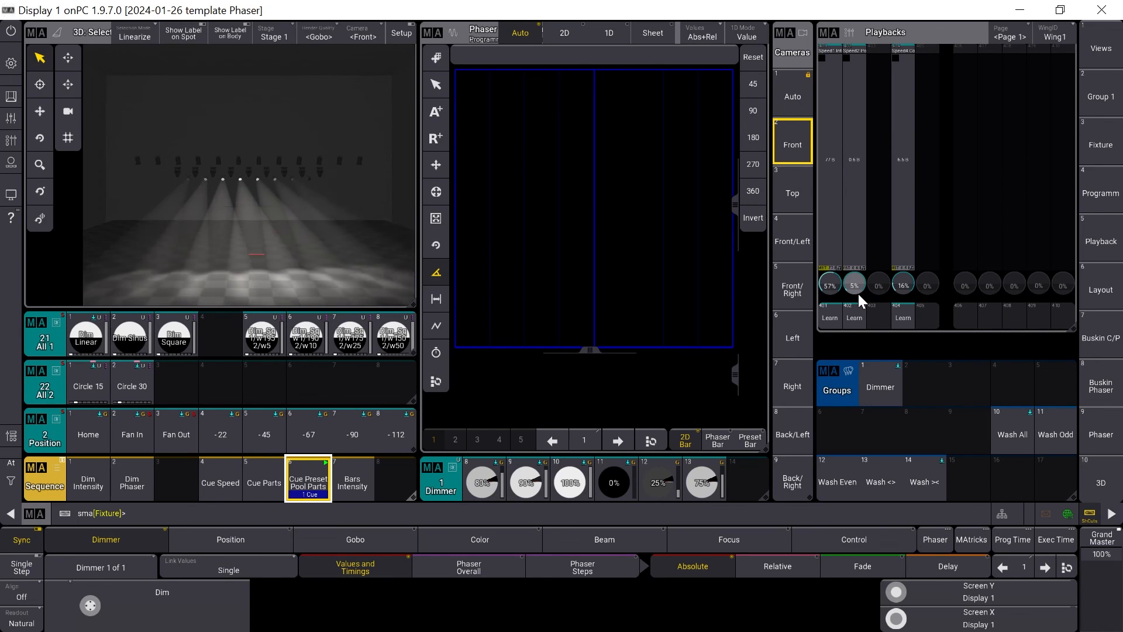